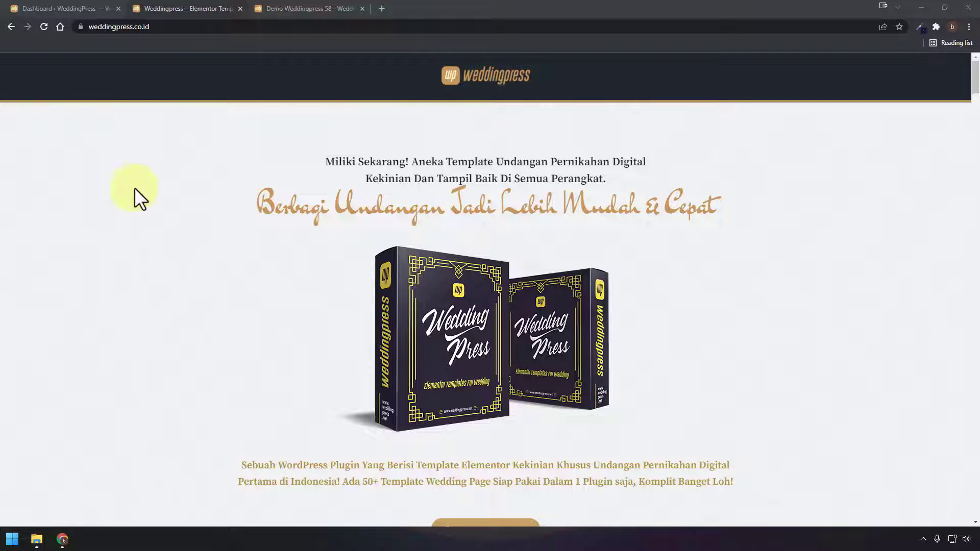
Open the Weddingpress 58 demo invitation past its cover and examine the cover and the opening section with the countdown
{"action": "left_click", "coordinate": [318, 11]}
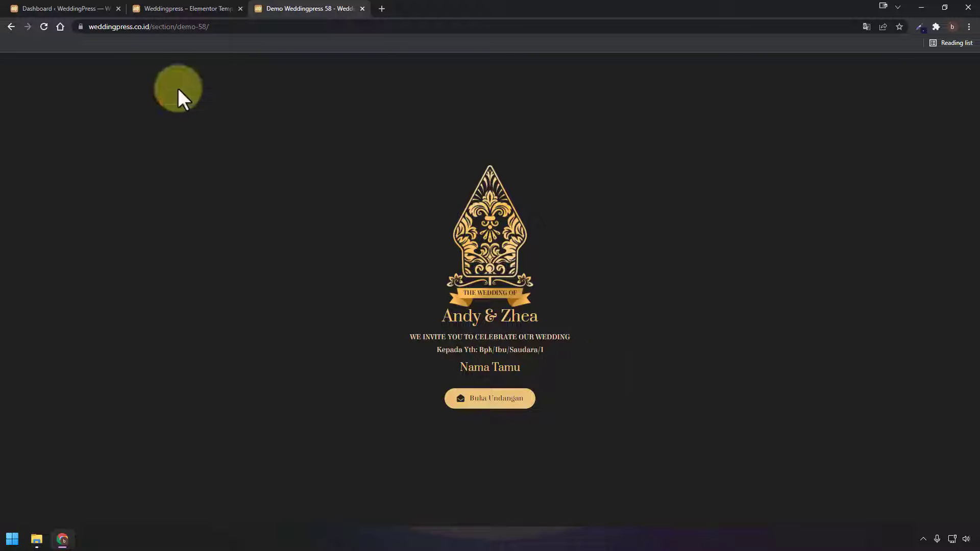
{"action": "left_click", "coordinate": [521, 401]}
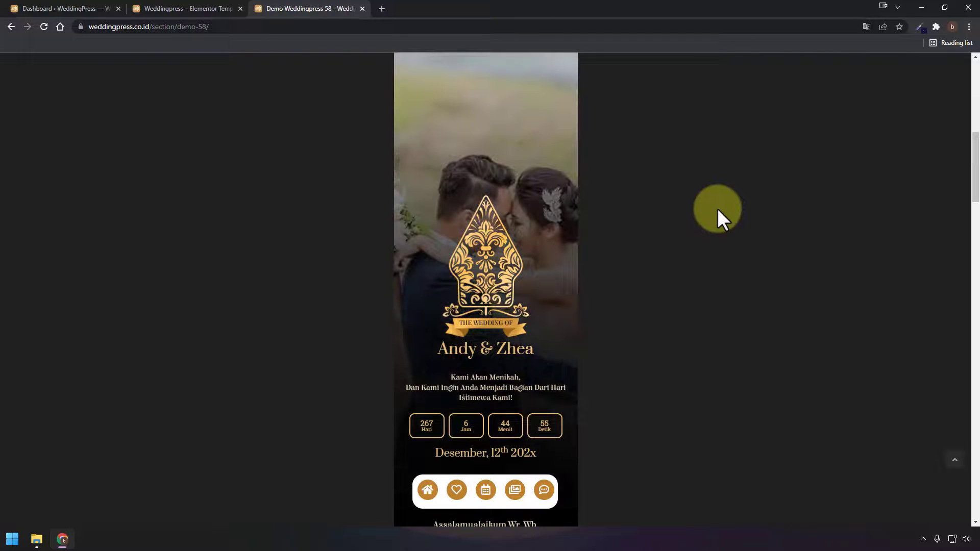
{"action": "scroll", "coordinate": [743, 226], "scroll_direction": "up", "scroll_amount": 8}
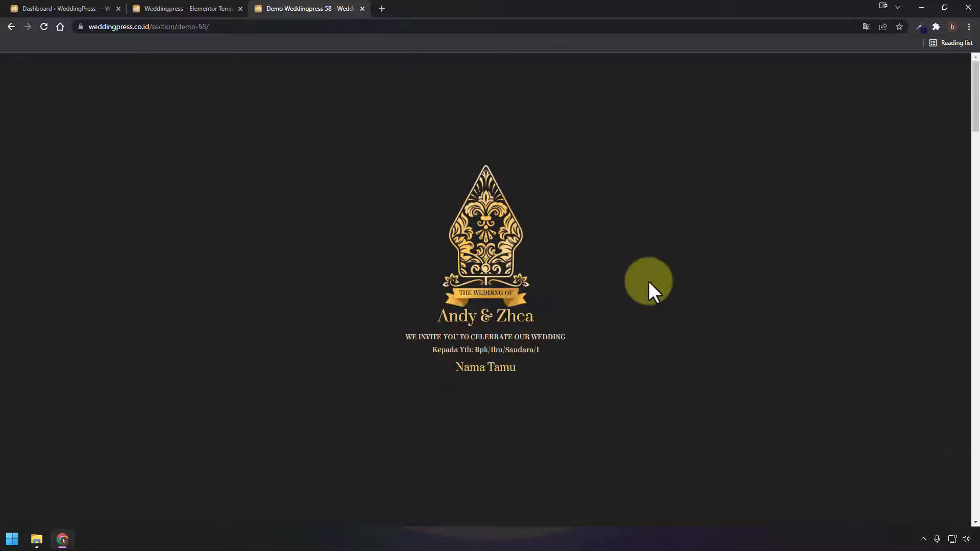
{"action": "scroll", "coordinate": [659, 283], "scroll_direction": "down", "scroll_amount": 4}
{"action": "scroll", "coordinate": [715, 204], "scroll_direction": "up", "scroll_amount": 4}
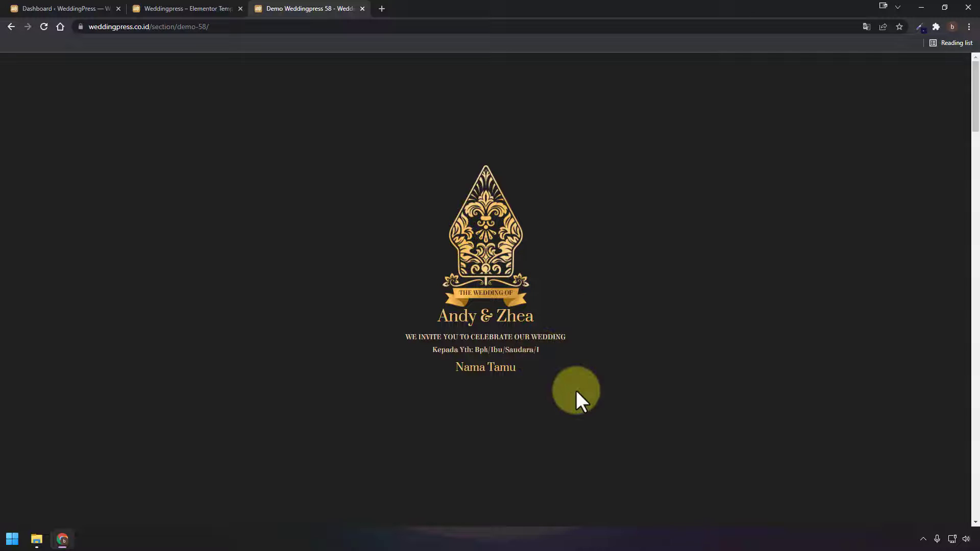
{"action": "scroll", "coordinate": [576, 391], "scroll_direction": "down", "scroll_amount": 5}
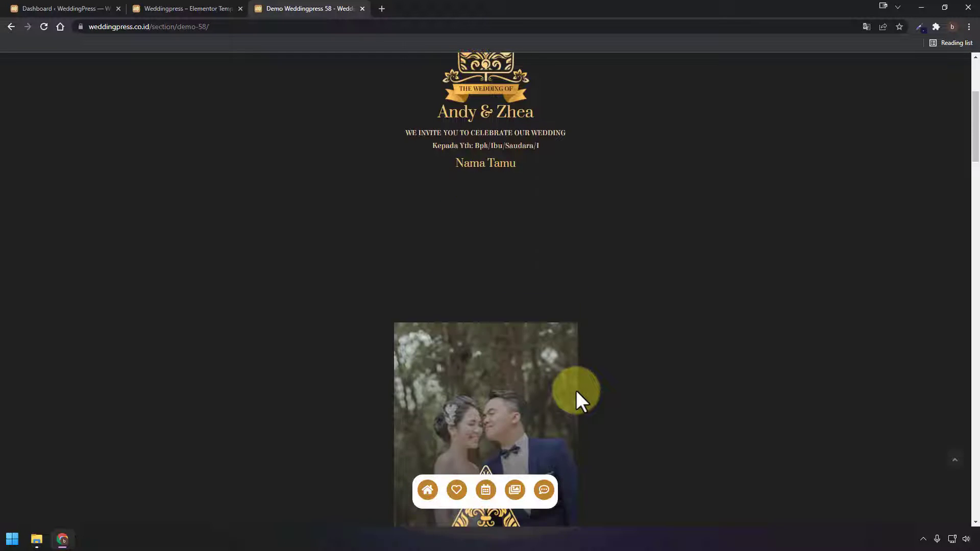
{"action": "scroll", "coordinate": [586, 127], "scroll_direction": "down", "scroll_amount": 2}
{"action": "scroll", "coordinate": [561, 184], "scroll_direction": "down", "scroll_amount": 2}
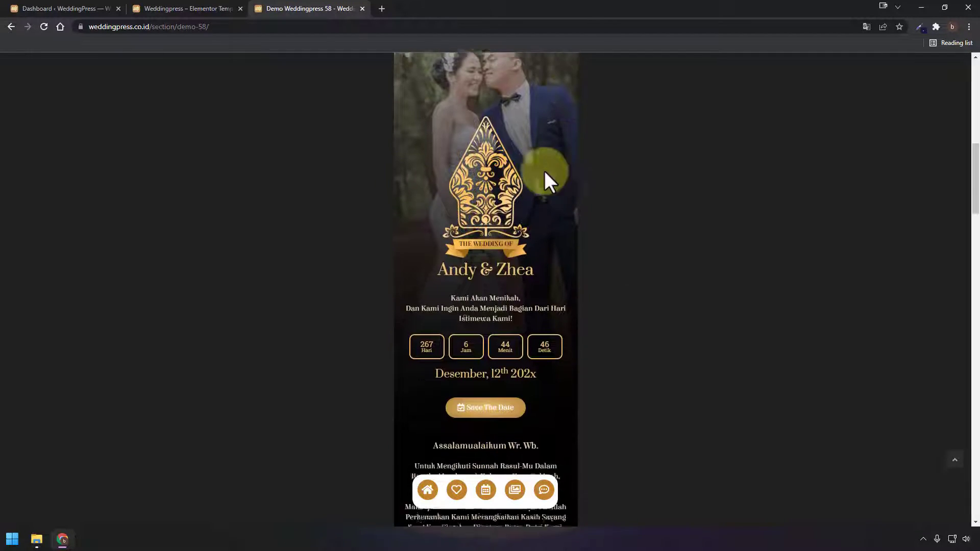
Review the couple profiles and event details, and open and close the health protocol popup
{"action": "scroll", "coordinate": [550, 295], "scroll_direction": "down", "scroll_amount": 10}
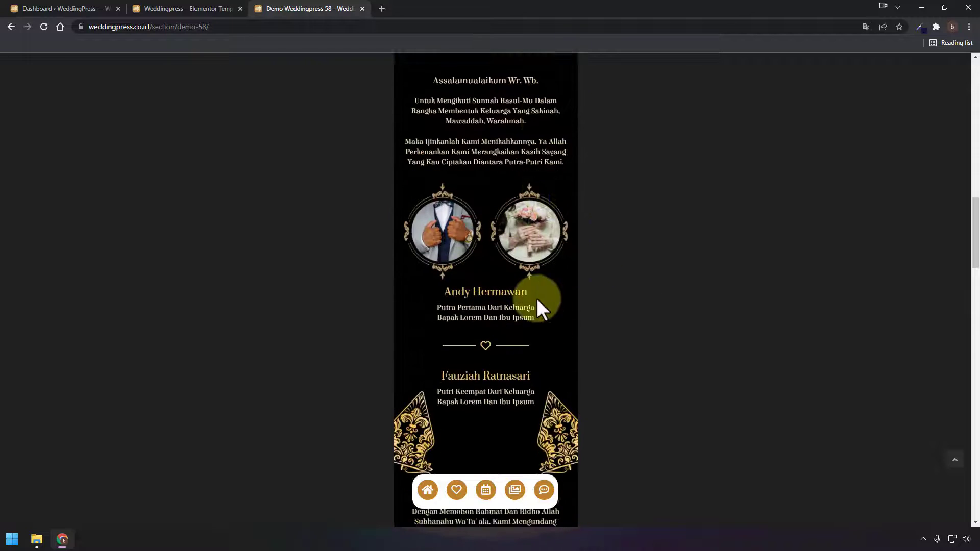
{"action": "scroll", "coordinate": [537, 299], "scroll_direction": "down", "scroll_amount": 4}
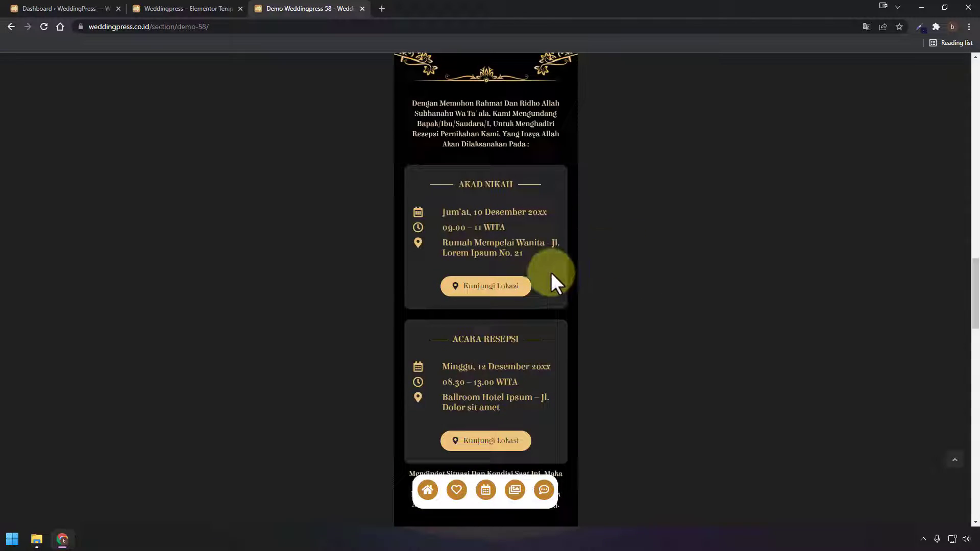
{"action": "scroll", "coordinate": [552, 274], "scroll_direction": "down", "scroll_amount": 5}
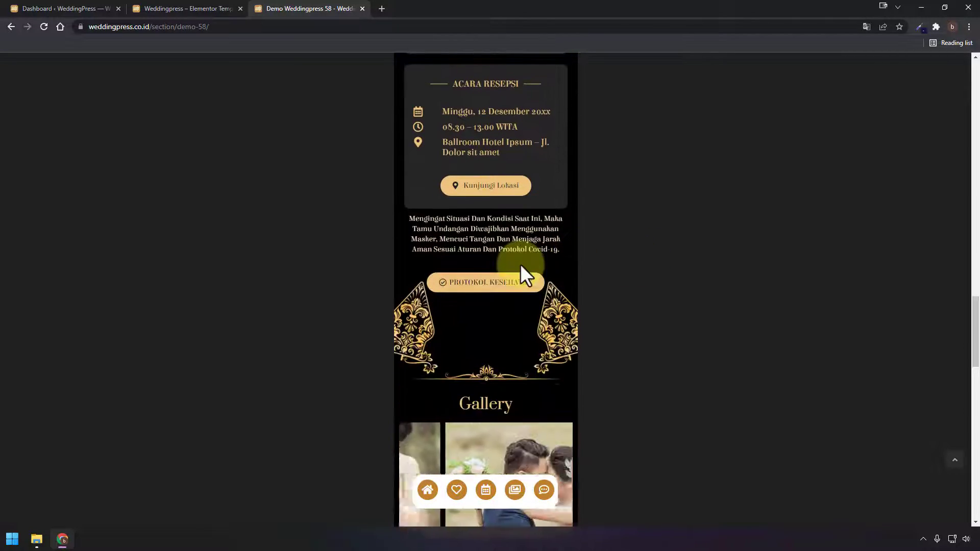
{"action": "left_click", "coordinate": [515, 284]}
{"action": "left_click", "coordinate": [794, 262]}
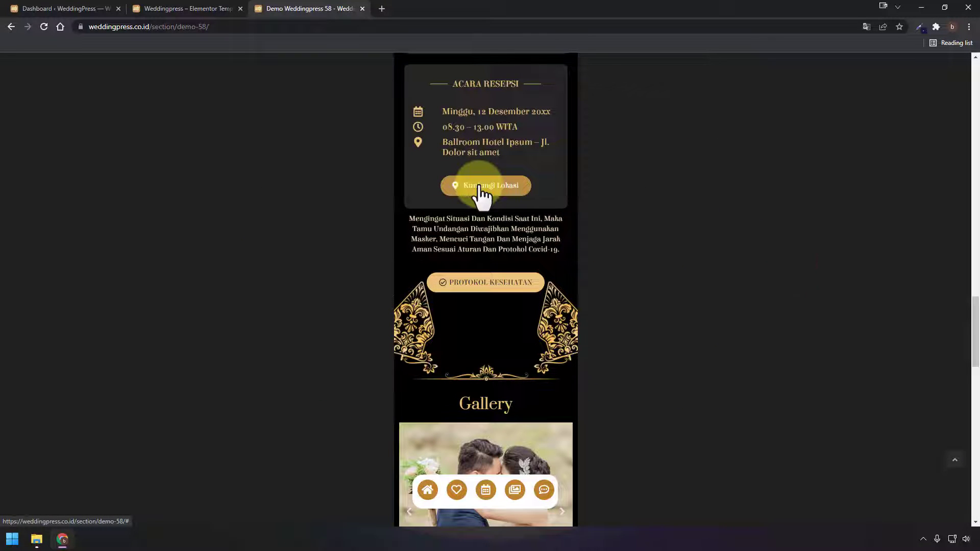
Advance through the gallery photos, and open and close the wedding video popup
{"action": "scroll", "coordinate": [623, 275], "scroll_direction": "down", "scroll_amount": 5}
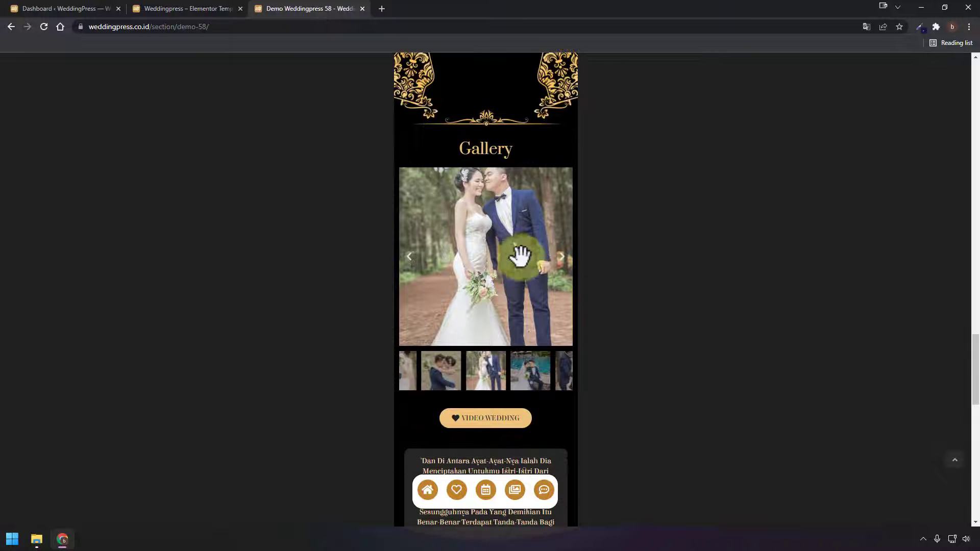
{"action": "left_click", "coordinate": [563, 257]}
{"action": "left_click", "coordinate": [564, 257]}
{"action": "left_click", "coordinate": [563, 257]}
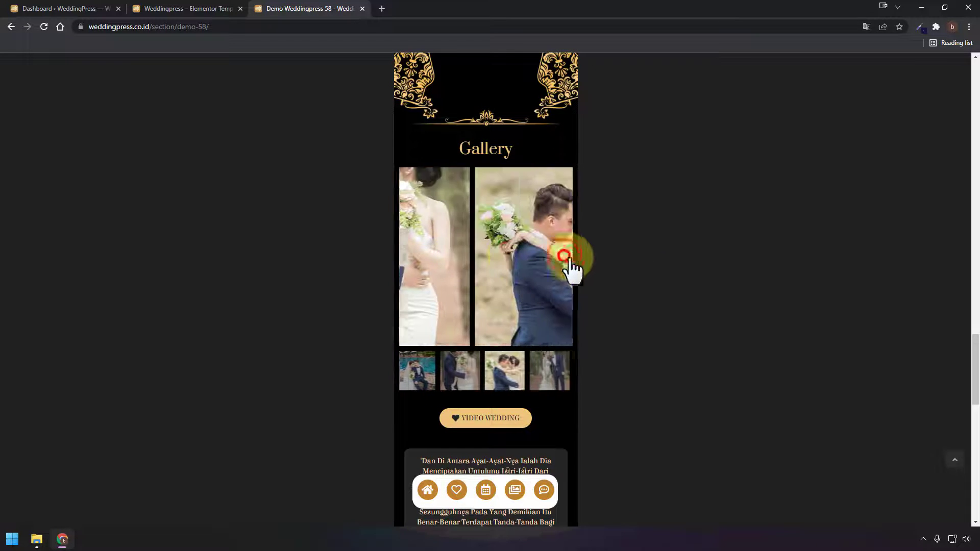
{"action": "scroll", "coordinate": [669, 287], "scroll_direction": "down", "scroll_amount": 5}
{"action": "left_click", "coordinate": [503, 164]}
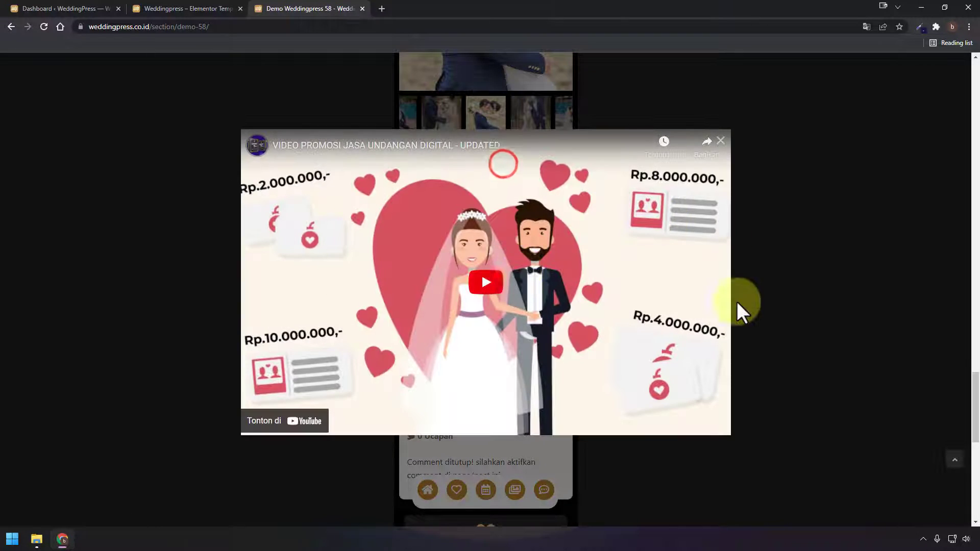
{"action": "left_click", "coordinate": [804, 305]}
Examine the Wishes comment notice, and view and close the digital envelope popup under Kirim Hadiah
{"action": "scroll", "coordinate": [639, 369], "scroll_direction": "down", "scroll_amount": 4}
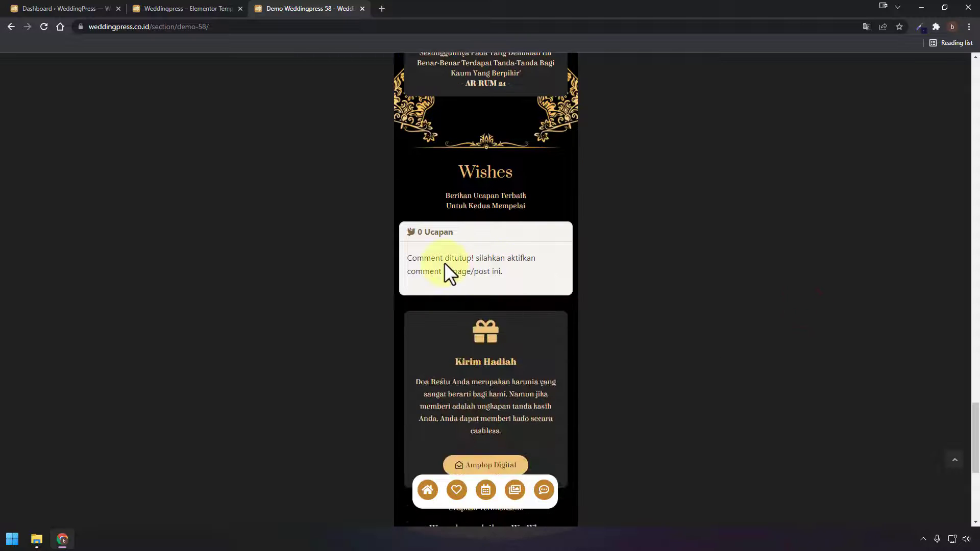
{"action": "left_click_drag", "start_coordinate": [412, 258], "coordinate": [507, 259]}
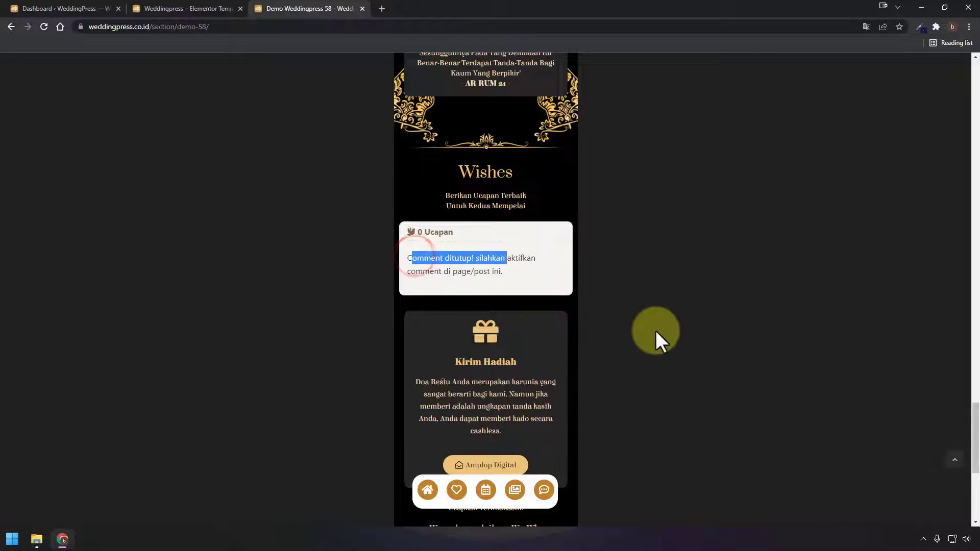
{"action": "scroll", "coordinate": [655, 330], "scroll_direction": "down", "scroll_amount": 4}
{"action": "scroll", "coordinate": [658, 318], "scroll_direction": "down", "scroll_amount": 2}
{"action": "left_click", "coordinate": [506, 164]}
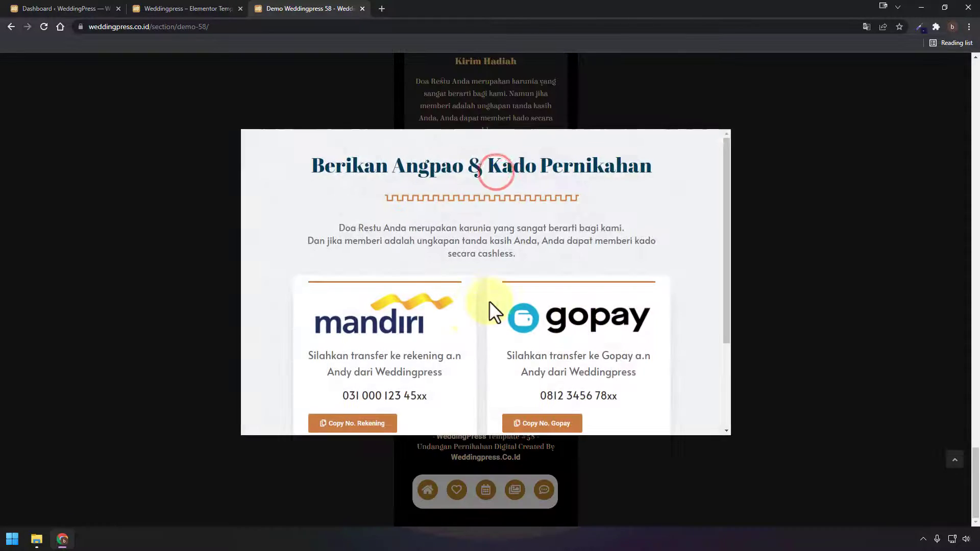
{"action": "scroll", "coordinate": [489, 301], "scroll_direction": "down", "scroll_amount": 2}
{"action": "left_click", "coordinate": [813, 301]}
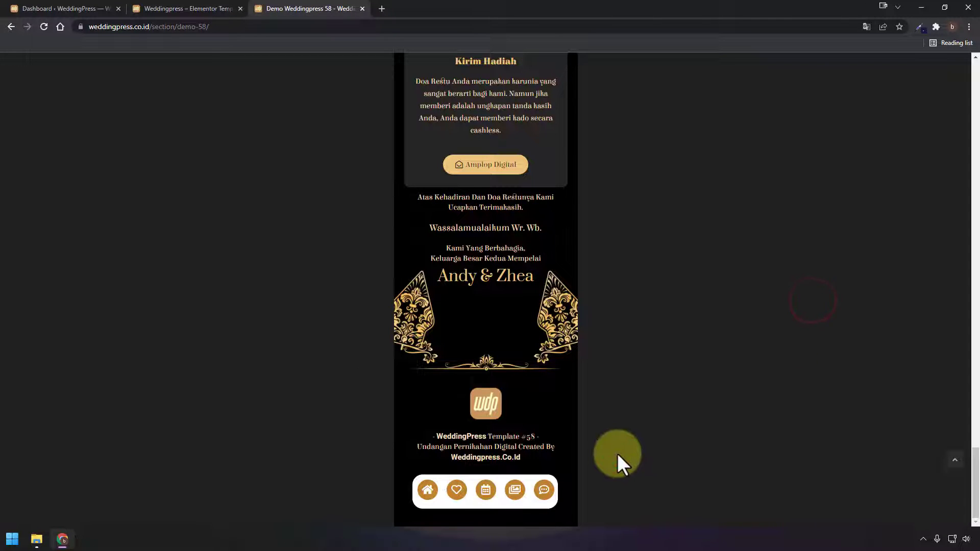
Test the invitation's section navigation for wishes, gallery, couple and cover, and return to the start of the invitation
{"action": "left_click", "coordinate": [544, 490]}
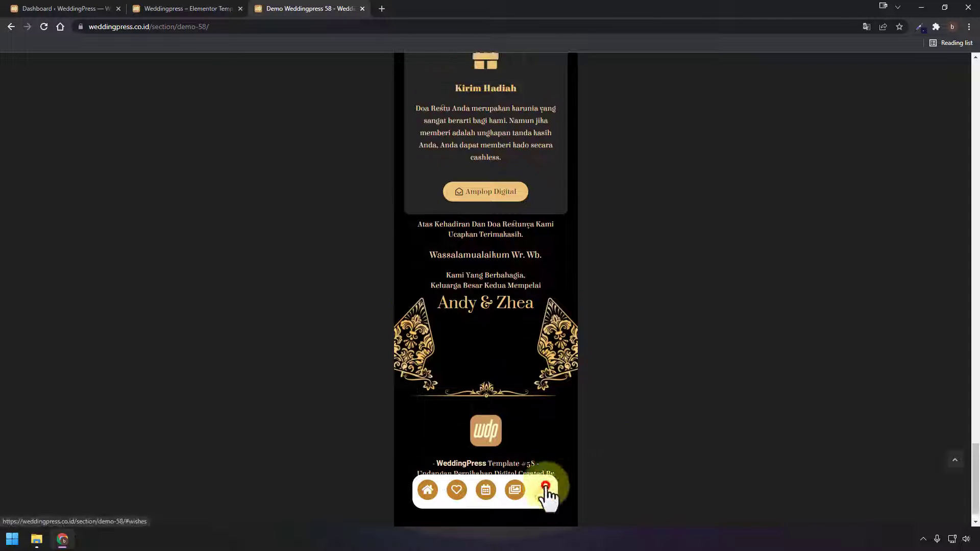
{"action": "left_click", "coordinate": [509, 491]}
{"action": "left_click", "coordinate": [457, 490]}
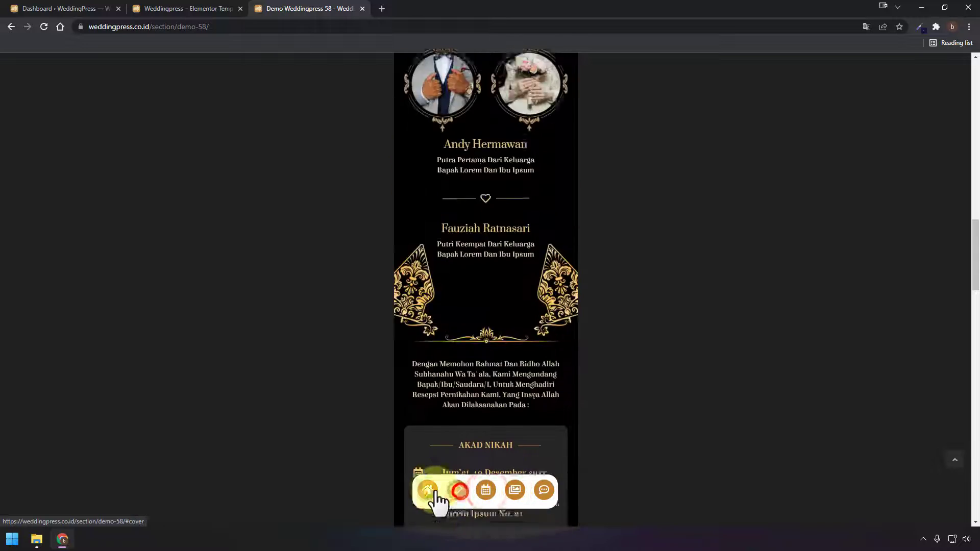
{"action": "left_click", "coordinate": [433, 490]}
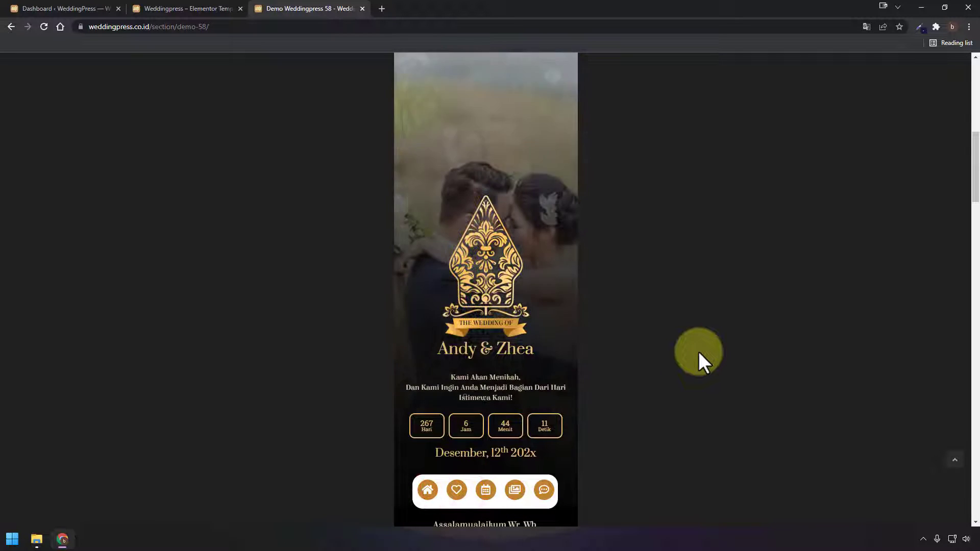
{"action": "scroll", "coordinate": [698, 351], "scroll_direction": "up", "scroll_amount": 9}
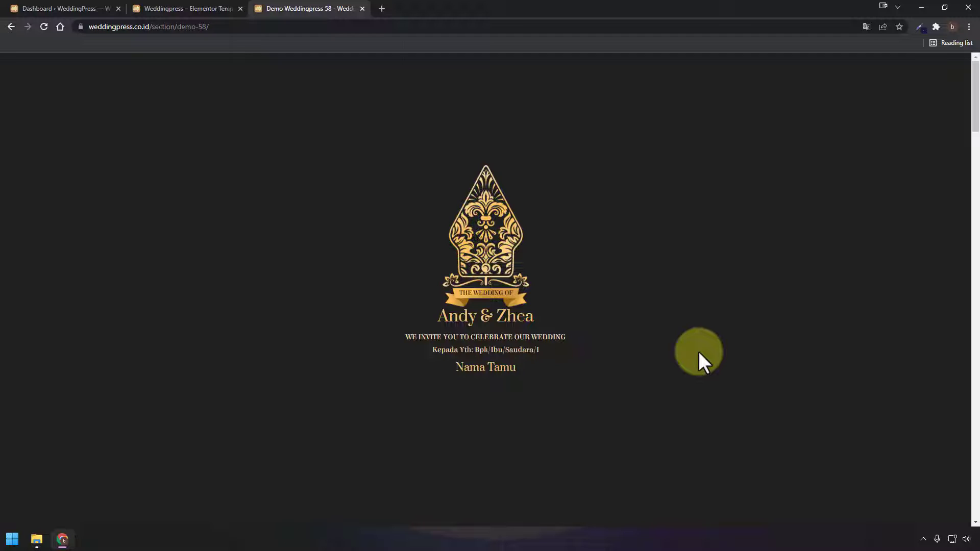
Switch to the WordPress dashboard and add a new post titled "Undangan Pernikahan Digital" followed by the couple's names
{"action": "left_click", "coordinate": [70, 8]}
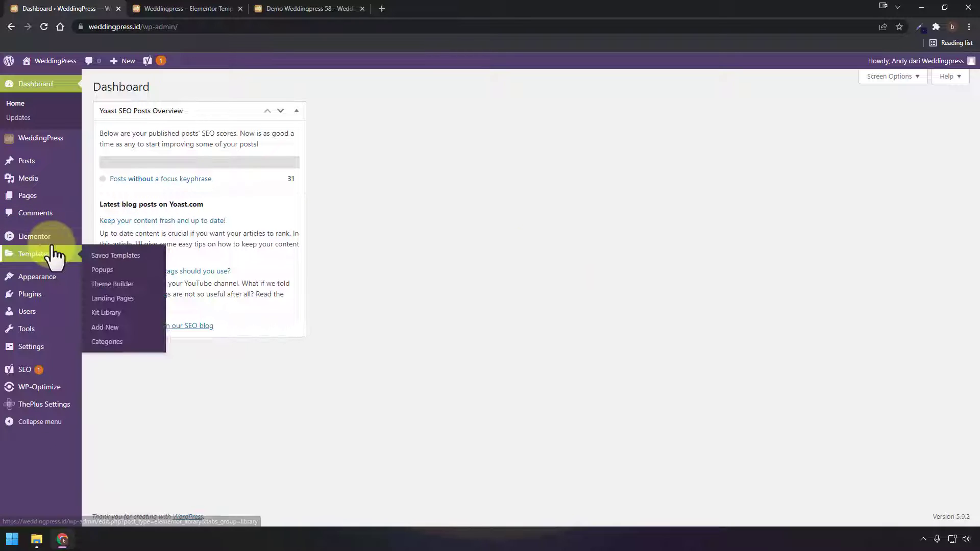
{"action": "mouse_move", "coordinate": [56, 246]}
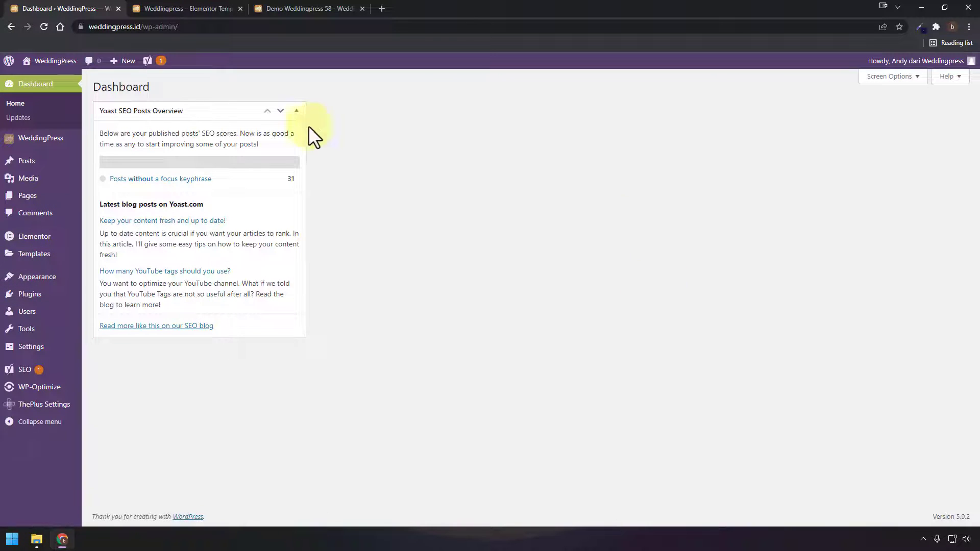
{"action": "mouse_move", "coordinate": [25, 164]}
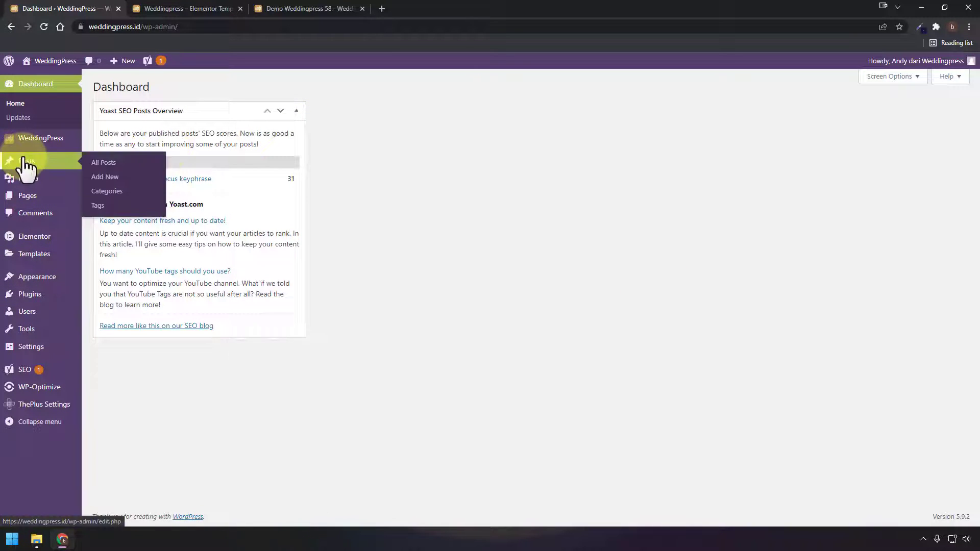
{"action": "left_click", "coordinate": [107, 183]}
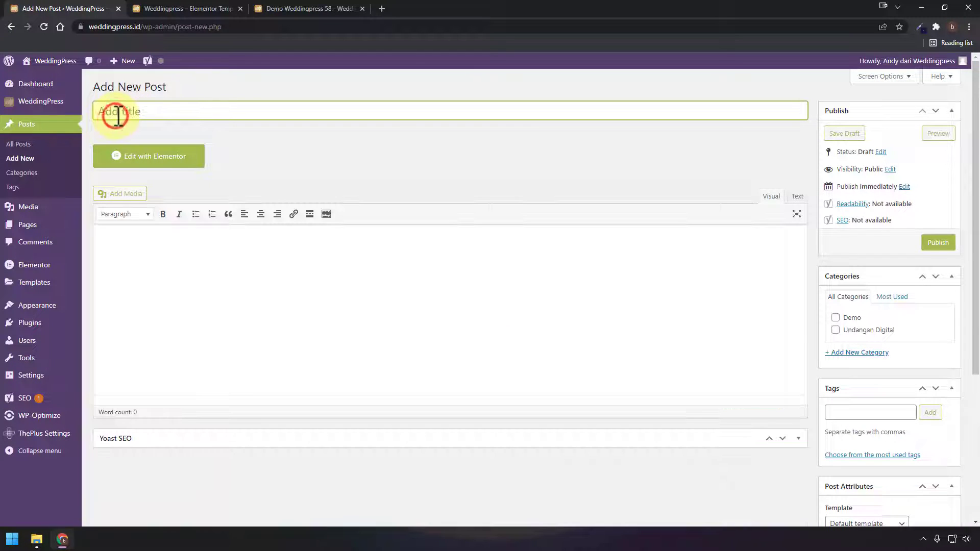
{"action": "type", "text": "Unda"}
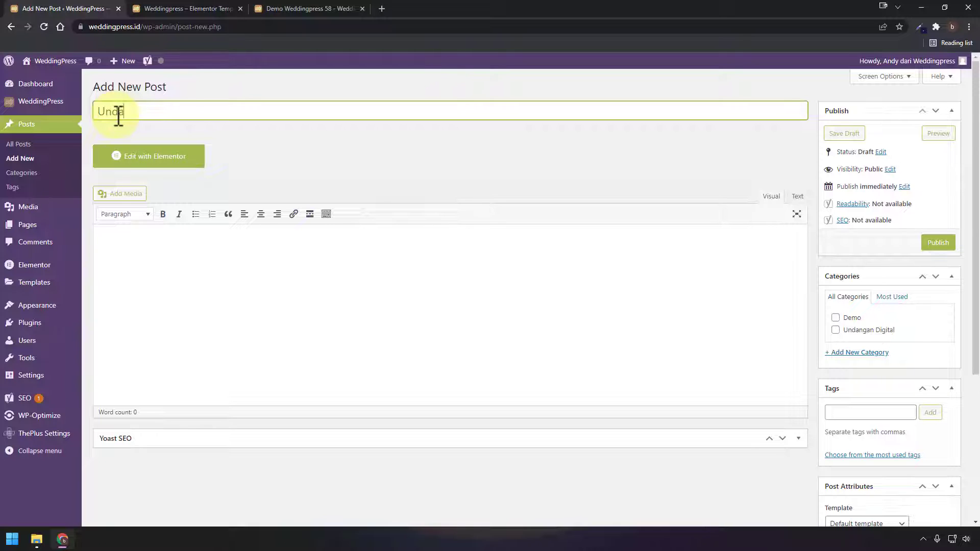
{"action": "type", "text": "ngan Pernikahan Digital Andy"}
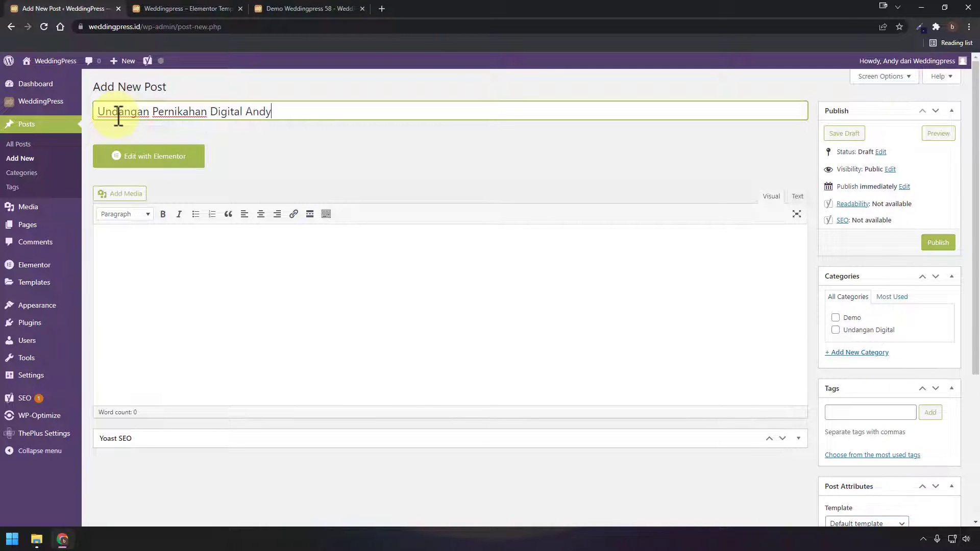
{"action": "type", "text": " Dan Fauziah"}
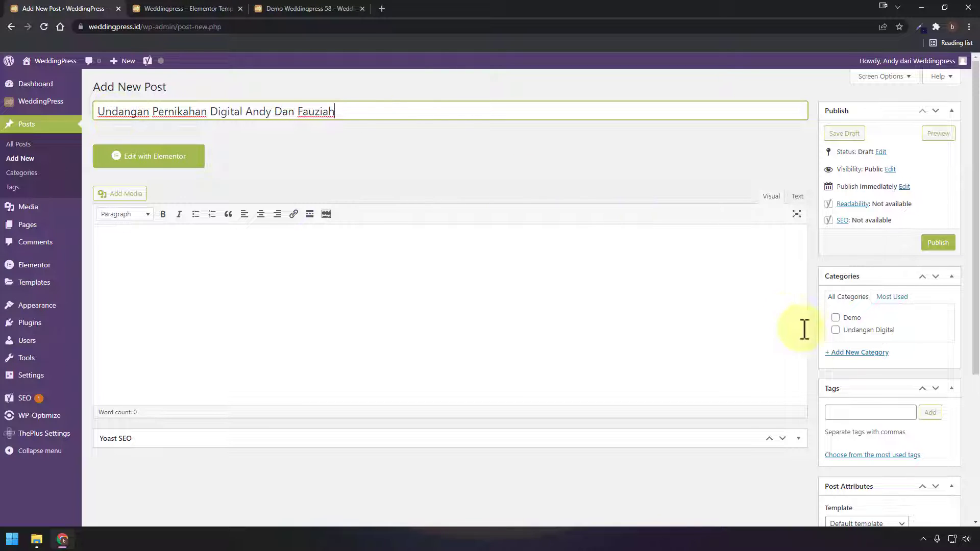
Assign the post to the Undangan Digital category and set its template to Elementor Canvas
{"action": "left_click", "coordinate": [835, 331]}
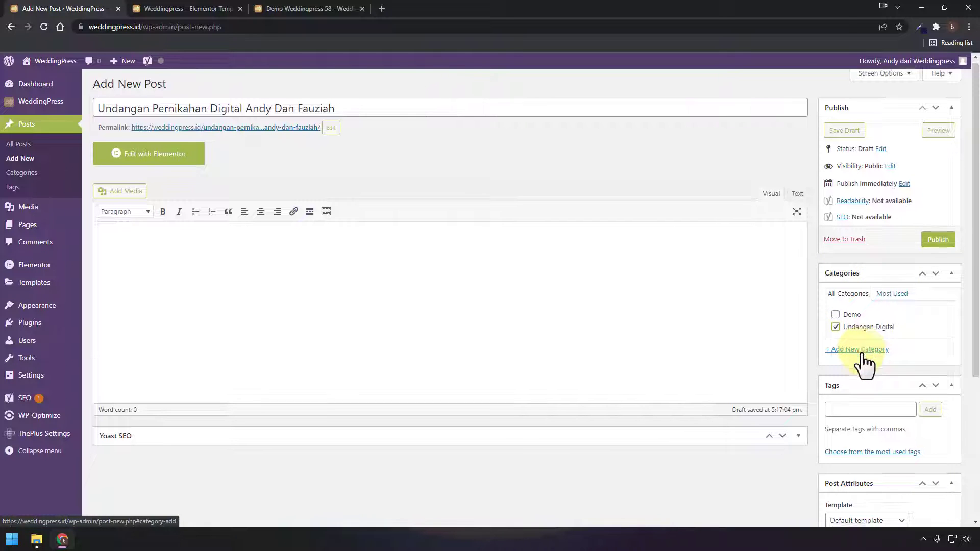
{"action": "scroll", "coordinate": [863, 388], "scroll_direction": "down", "scroll_amount": 2}
{"action": "left_click", "coordinate": [854, 426]}
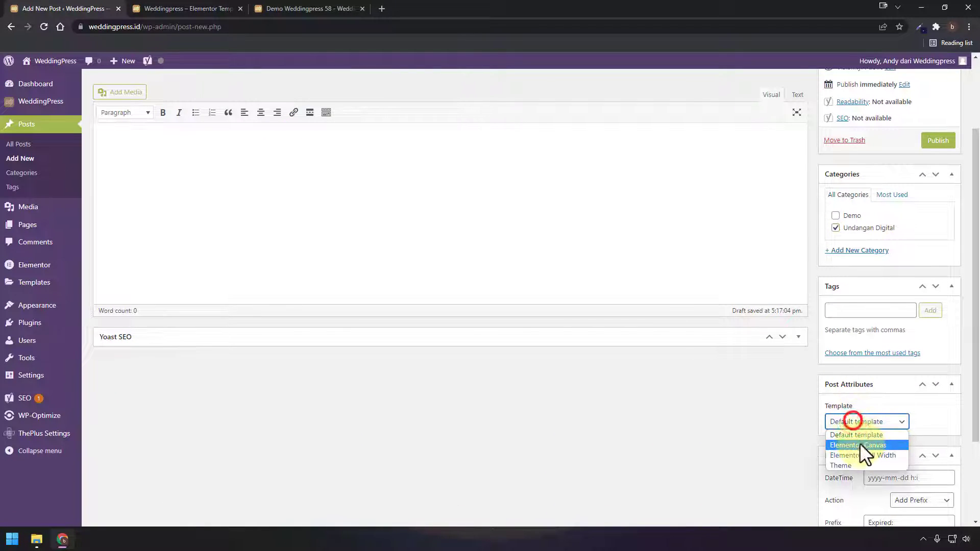
{"action": "left_click", "coordinate": [862, 446]}
{"action": "left_click", "coordinate": [859, 423]}
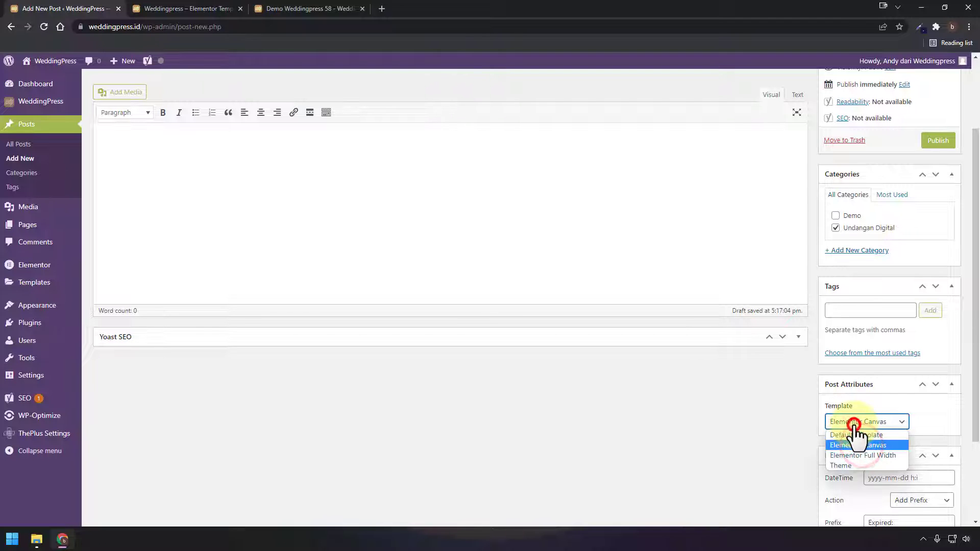
{"action": "left_click", "coordinate": [942, 439]}
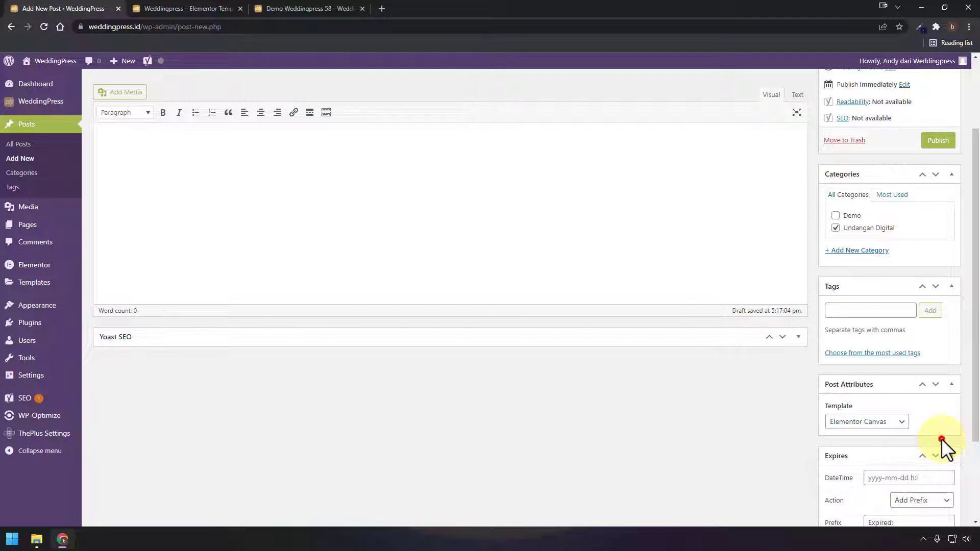
Open the featured image media library, browse the pictures, and check the file size of opening-scaled-1.jpg
{"action": "scroll", "coordinate": [942, 438], "scroll_direction": "up", "scroll_amount": 2}
{"action": "scroll", "coordinate": [941, 437], "scroll_direction": "down", "scroll_amount": 4}
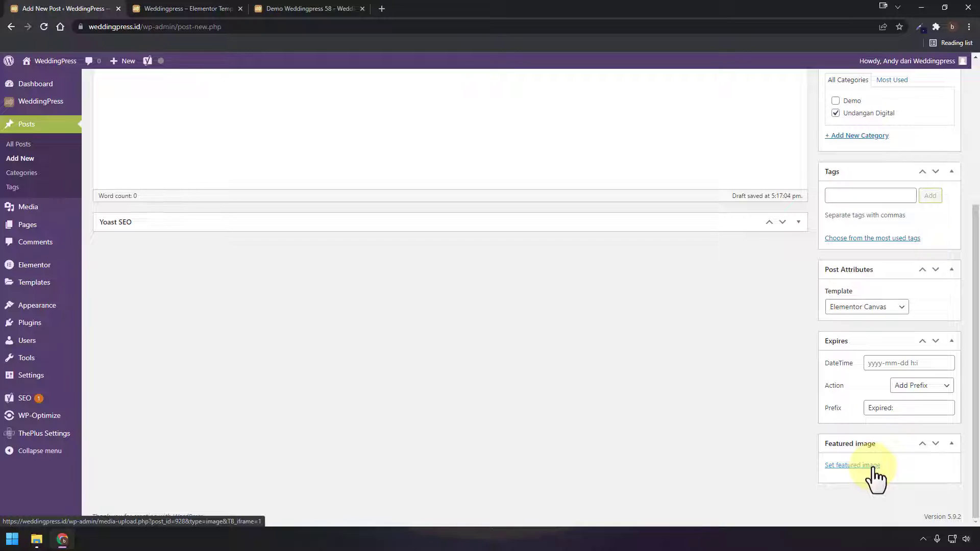
{"action": "left_click", "coordinate": [873, 466]}
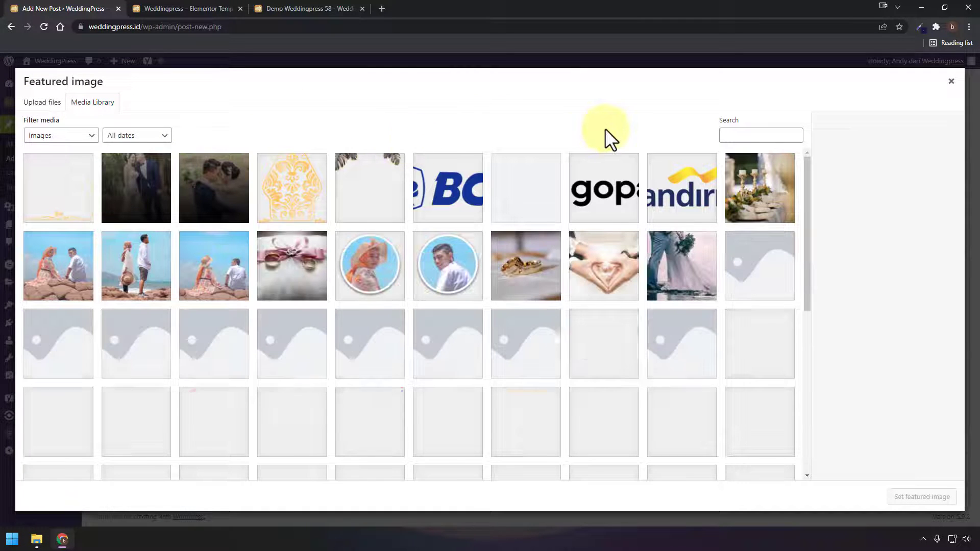
{"action": "scroll", "coordinate": [422, 335], "scroll_direction": "down", "scroll_amount": 7}
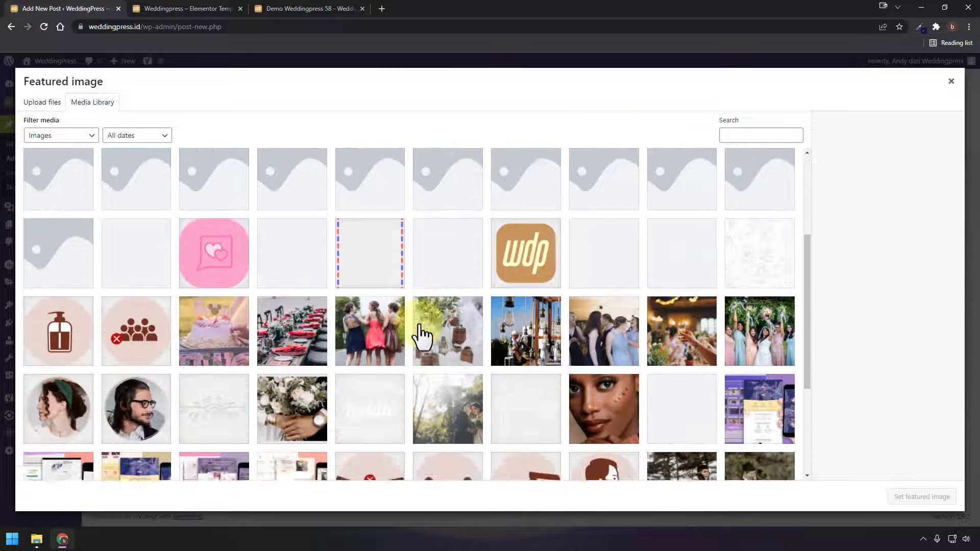
{"action": "scroll", "coordinate": [416, 391], "scroll_direction": "up", "scroll_amount": 4}
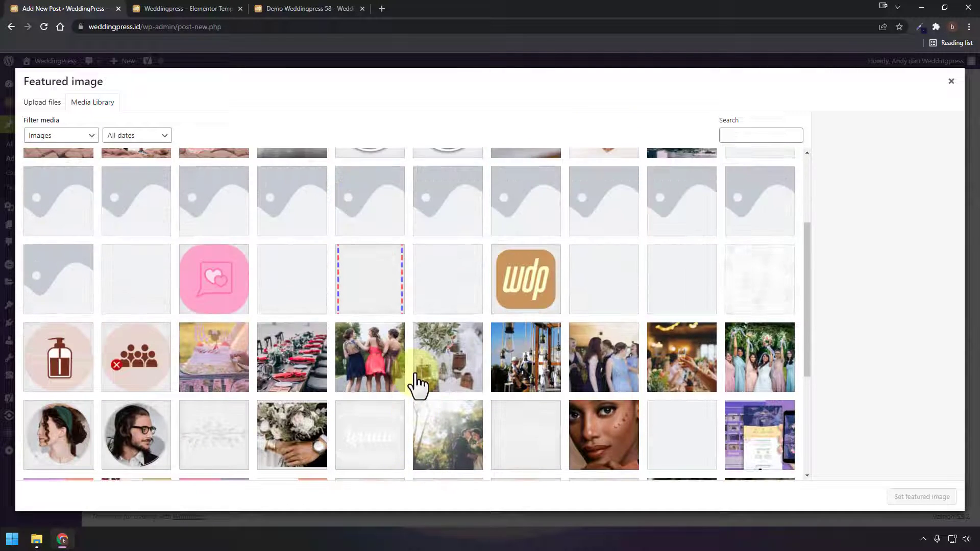
{"action": "scroll", "coordinate": [416, 387], "scroll_direction": "down", "scroll_amount": 2}
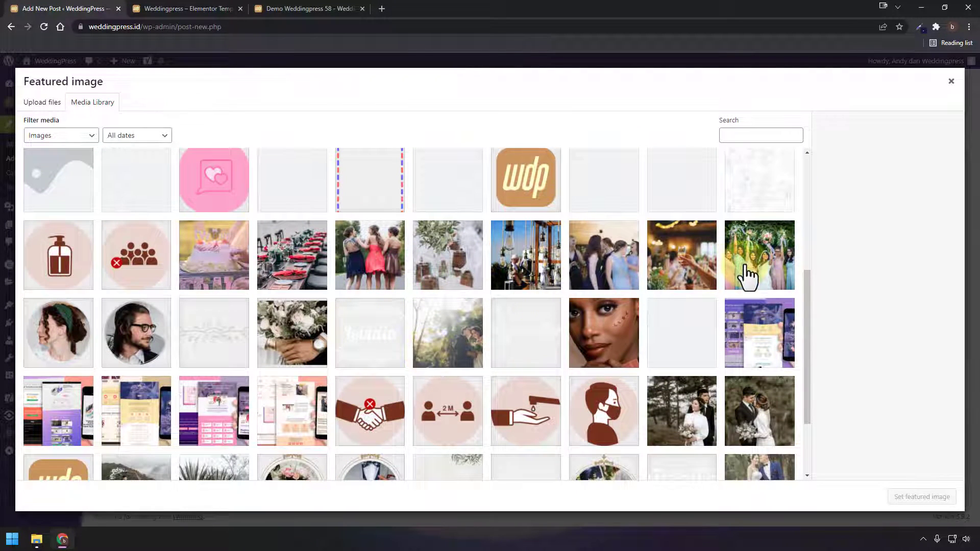
{"action": "left_click", "coordinate": [439, 341]}
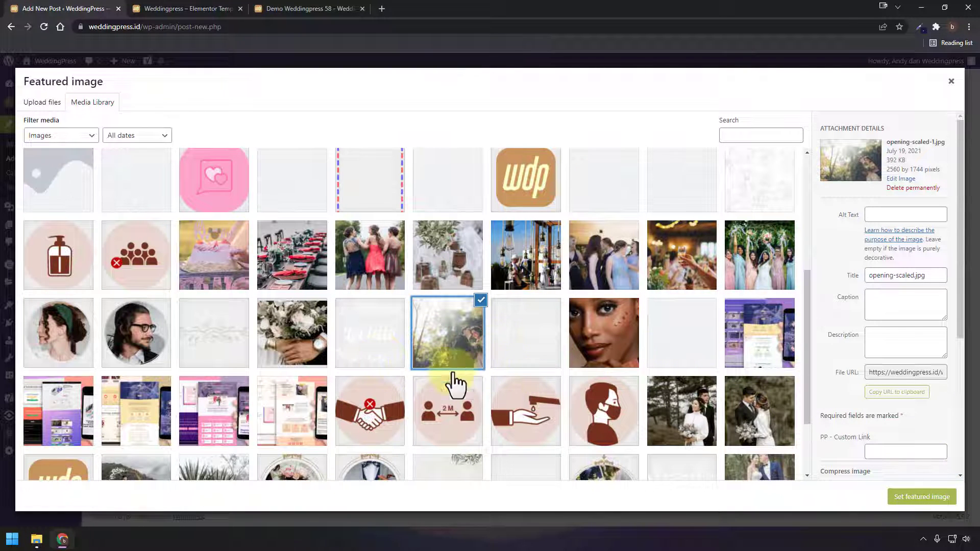
{"action": "scroll", "coordinate": [491, 372], "scroll_direction": "up", "scroll_amount": 1}
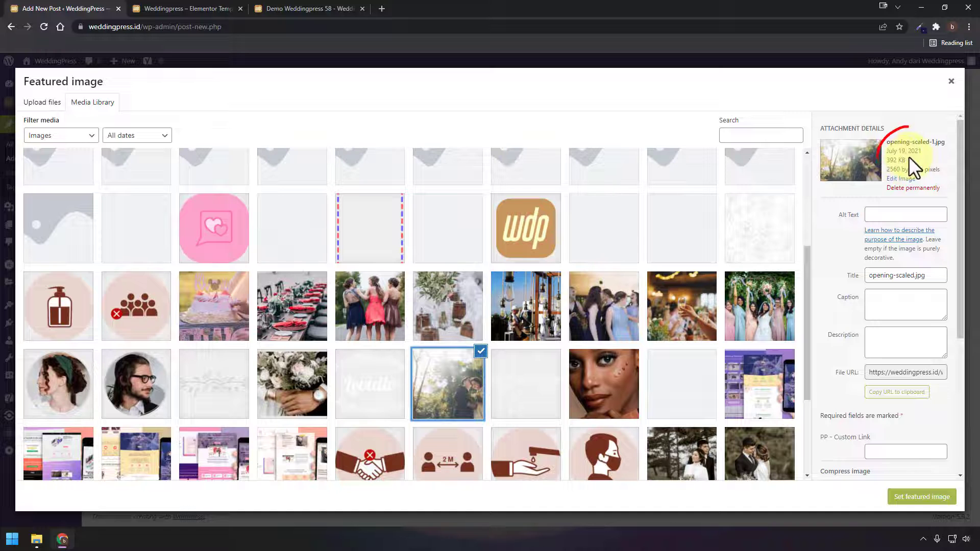
{"action": "left_click_drag", "start_coordinate": [907, 160], "coordinate": [891, 161]}
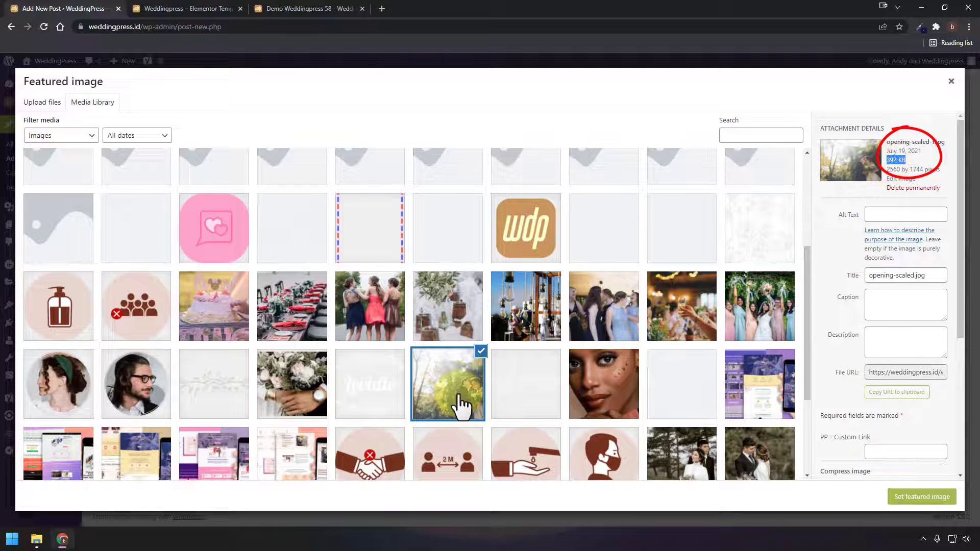
Compare the wedding photos in the library and set WeddingKit-3.png as the post's featured image
{"action": "scroll", "coordinate": [500, 407], "scroll_direction": "down", "scroll_amount": 3}
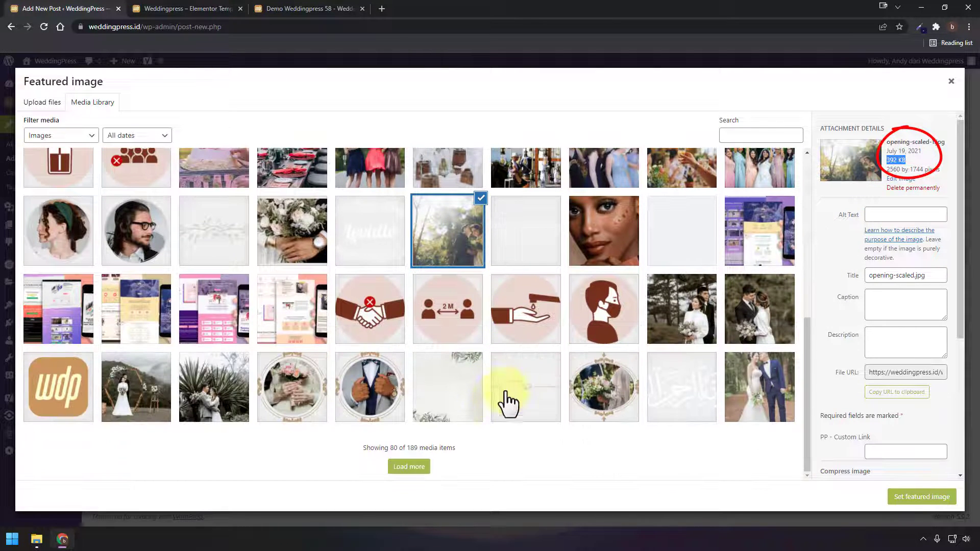
{"action": "left_click", "coordinate": [148, 388]}
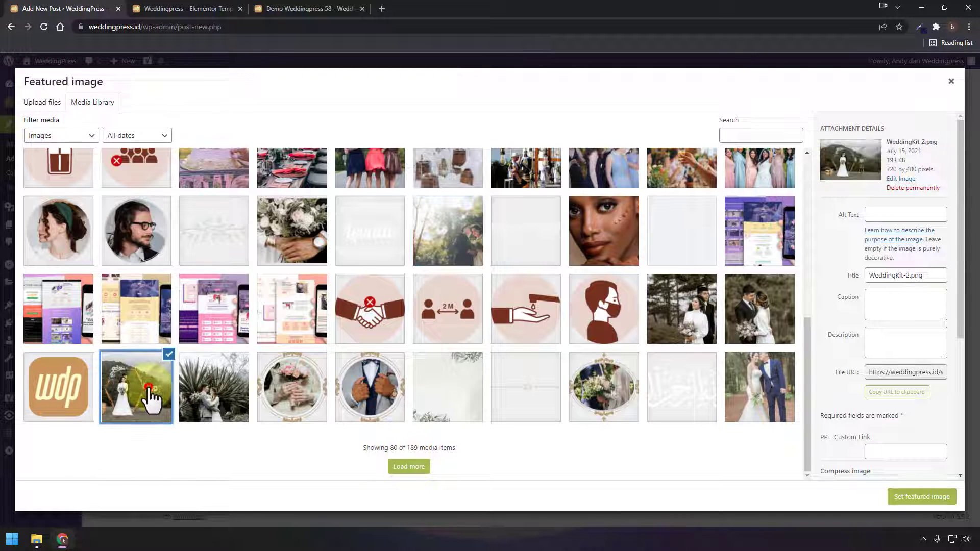
{"action": "left_click", "coordinate": [230, 379]}
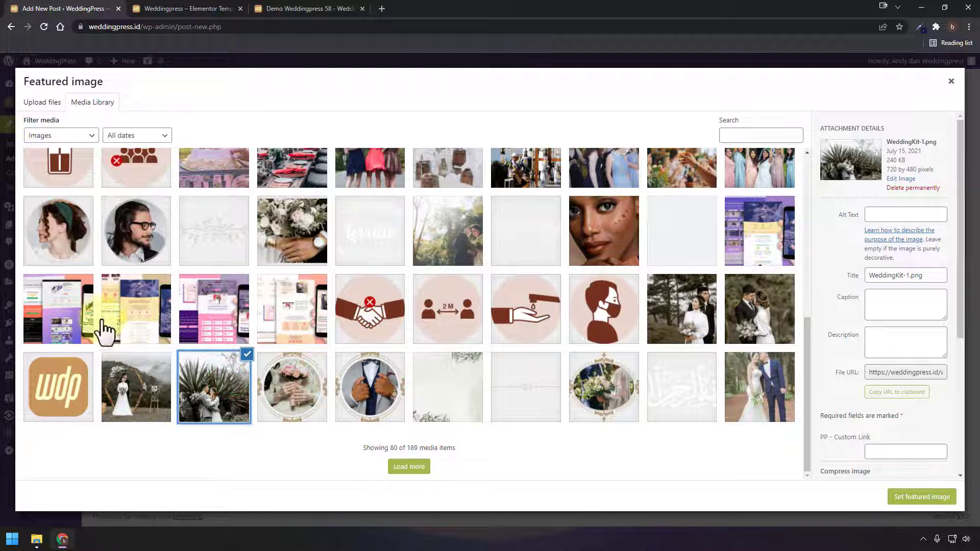
{"action": "left_click", "coordinate": [740, 318]}
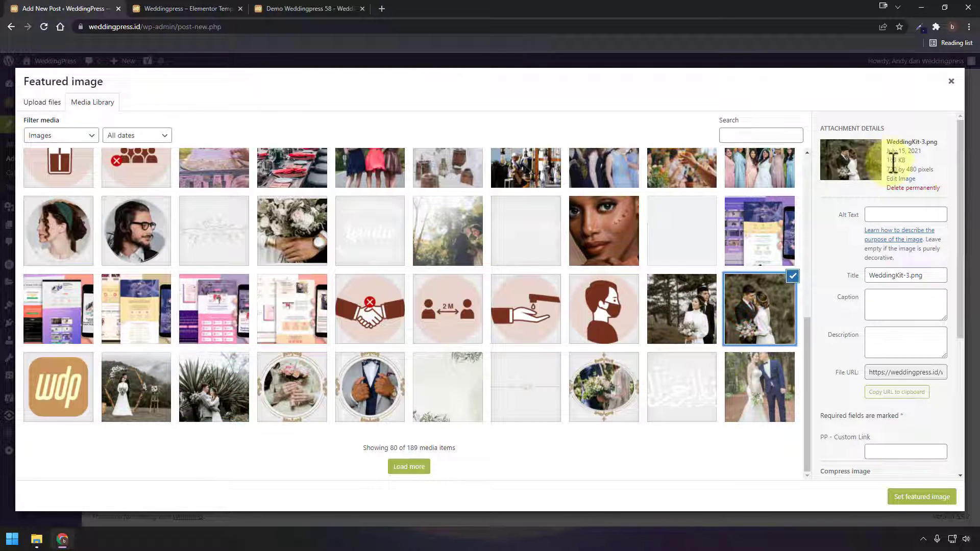
{"action": "left_click", "coordinate": [914, 496]}
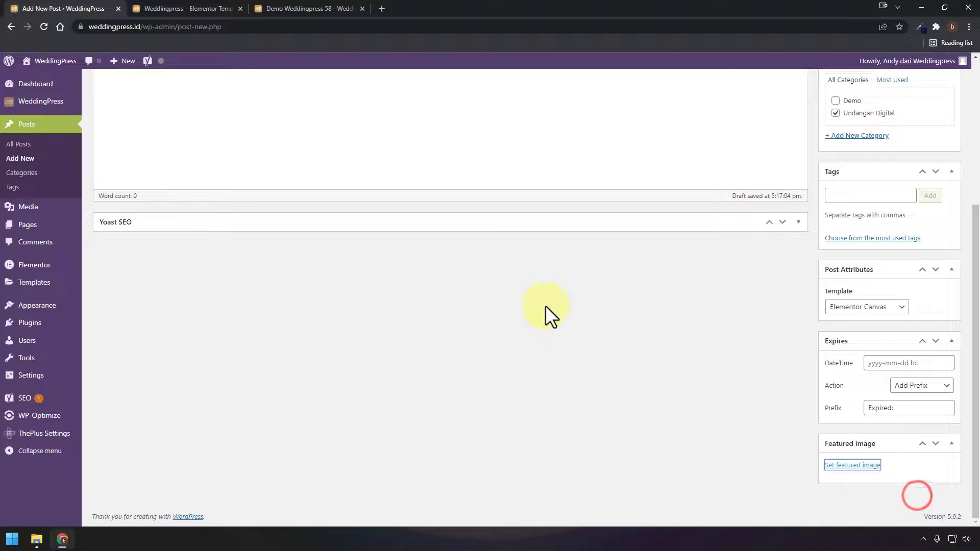
Shorten the post's permalink slug to just the couple's first names joined together, without hyphens or "dan"
{"action": "scroll", "coordinate": [545, 305], "scroll_direction": "up", "scroll_amount": 4}
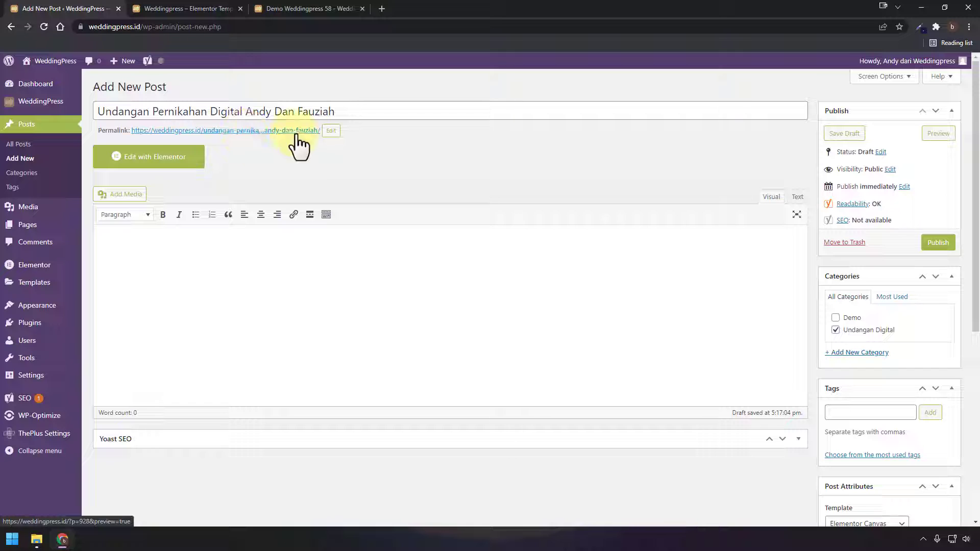
{"action": "left_click", "coordinate": [332, 130]}
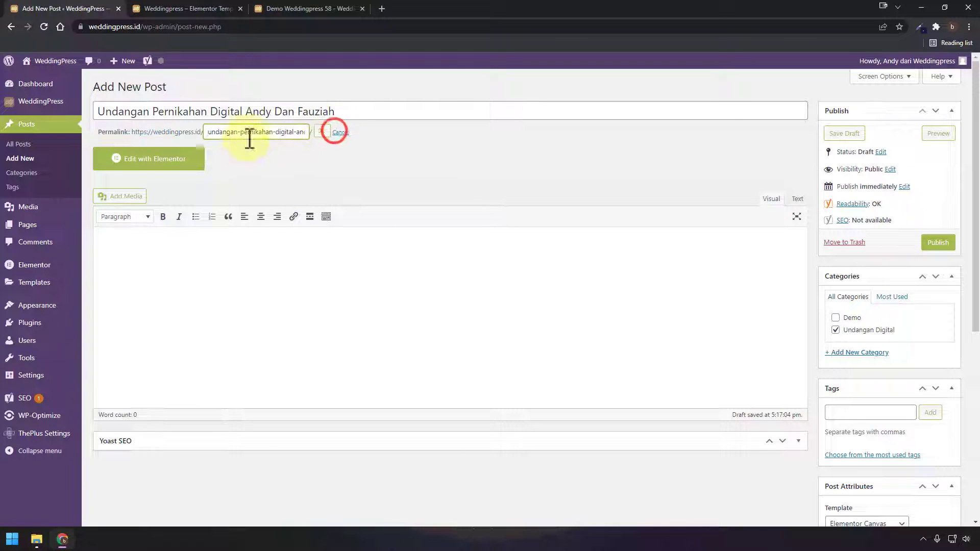
{"action": "left_click_drag", "start_coordinate": [202, 132], "coordinate": [143, 131]}
{"action": "left_click_drag", "start_coordinate": [296, 132], "coordinate": [176, 132]}
{"action": "key", "text": "BackSpace"}
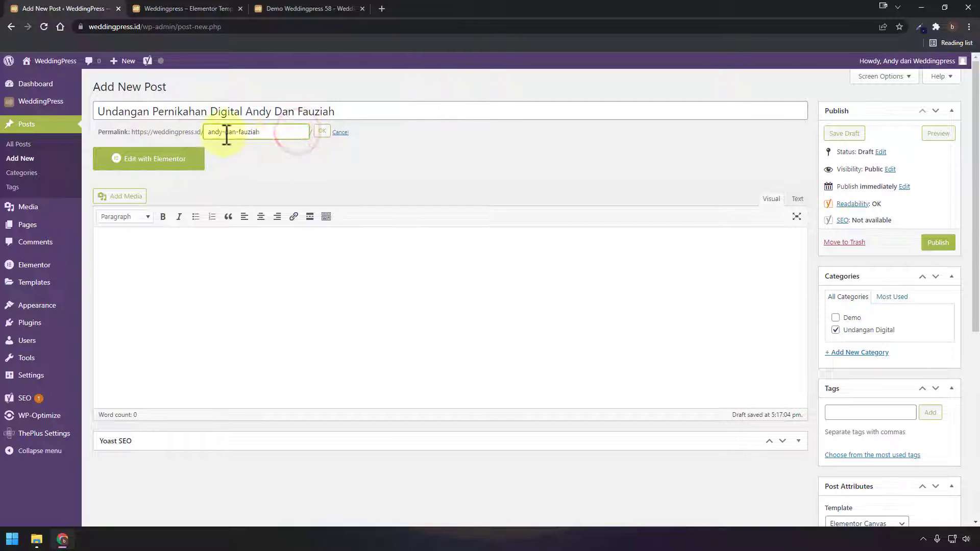
{"action": "key", "text": "BackSpace"}
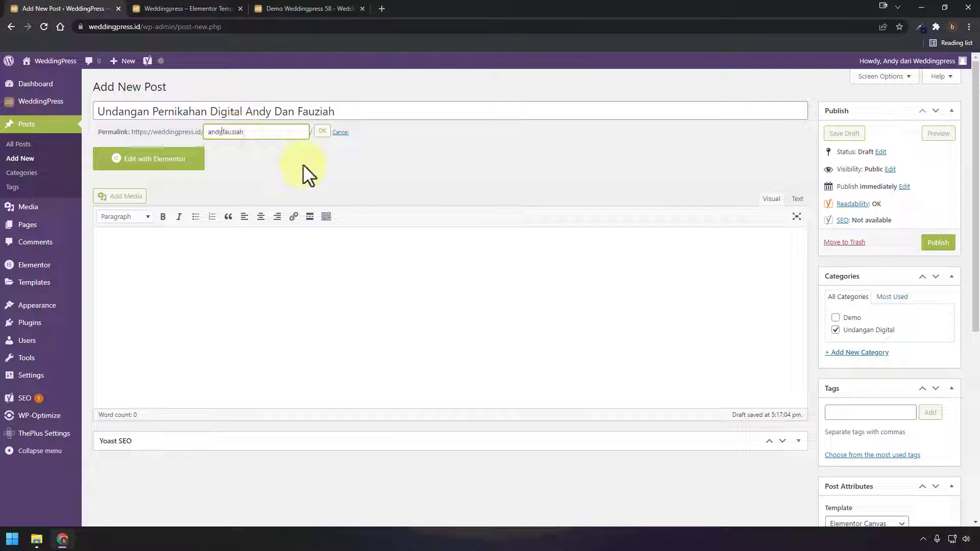
{"action": "left_click", "coordinate": [319, 131]}
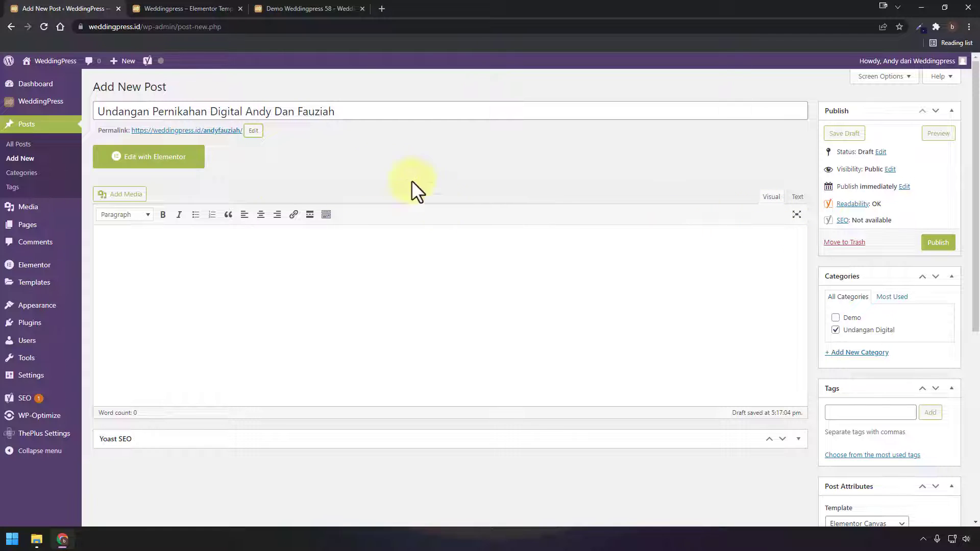
Publish the post and open it for editing with Elementor, glancing at the template 58 demo for reference
{"action": "left_click", "coordinate": [934, 243]}
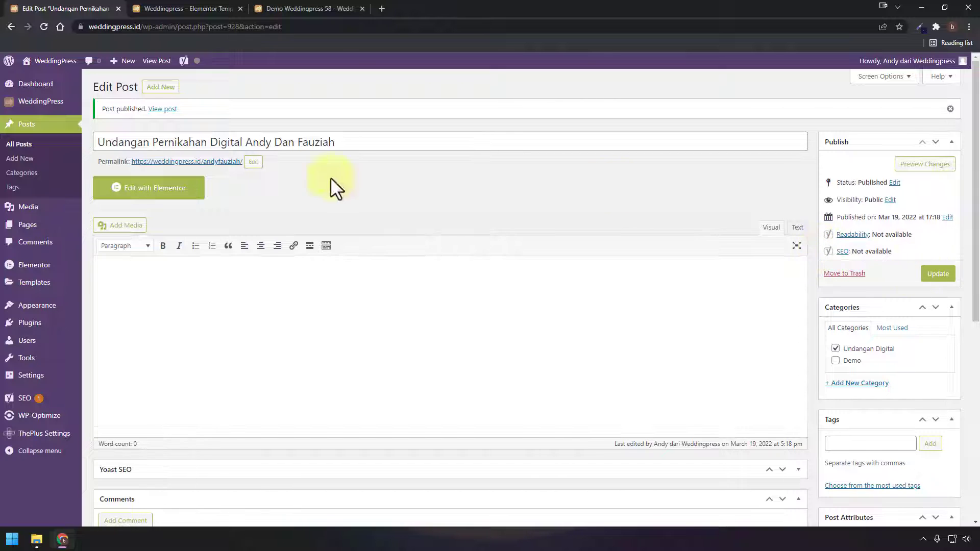
{"action": "left_click", "coordinate": [180, 188]}
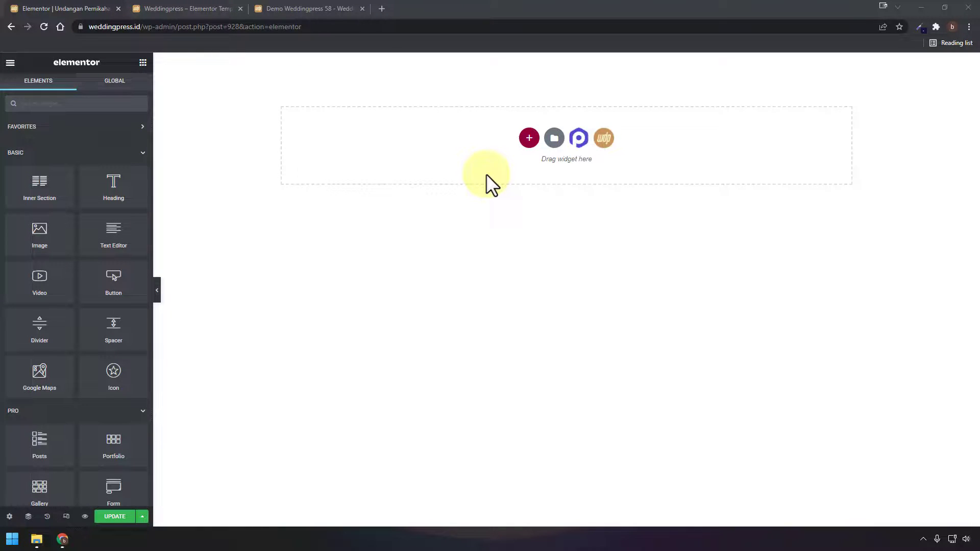
{"action": "left_click", "coordinate": [276, 9]}
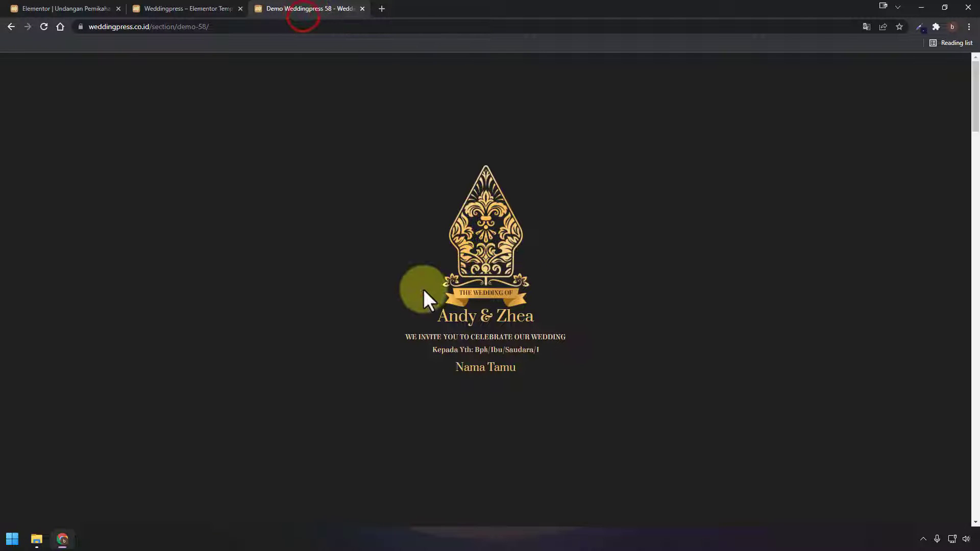
{"action": "left_click", "coordinate": [77, 7]}
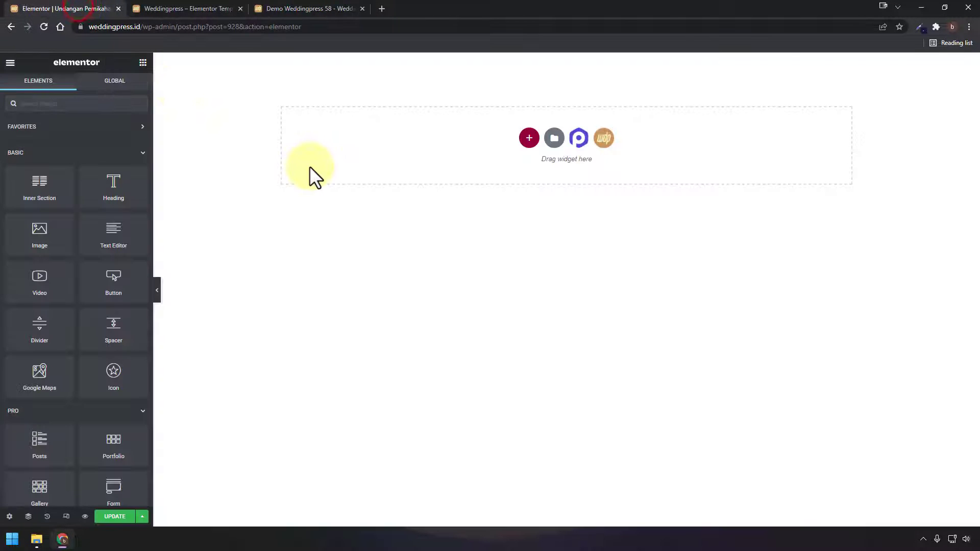
Refresh the WeddingPress Library, preview the Demo Weddingpress 58 template, and insert it into the empty page
{"action": "left_click", "coordinate": [605, 139]}
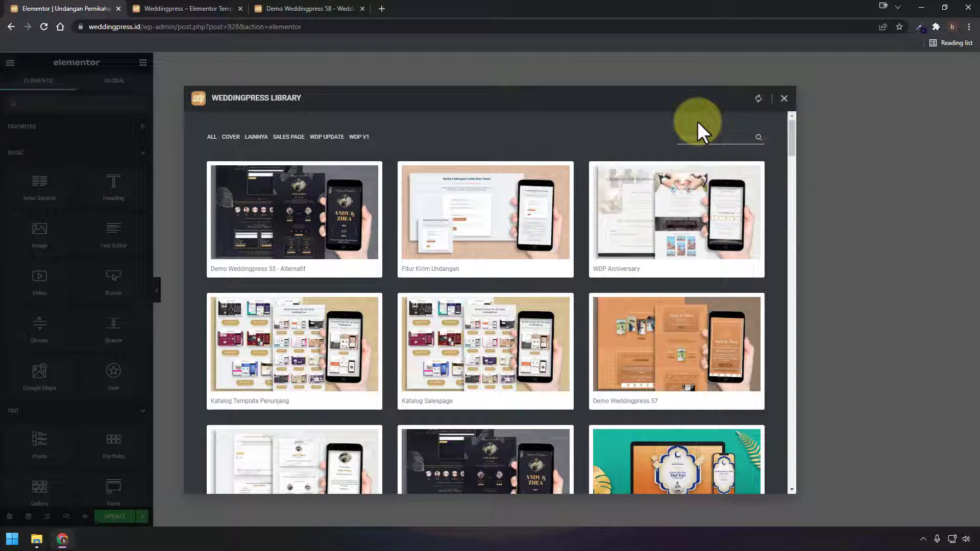
{"action": "left_click", "coordinate": [759, 100]}
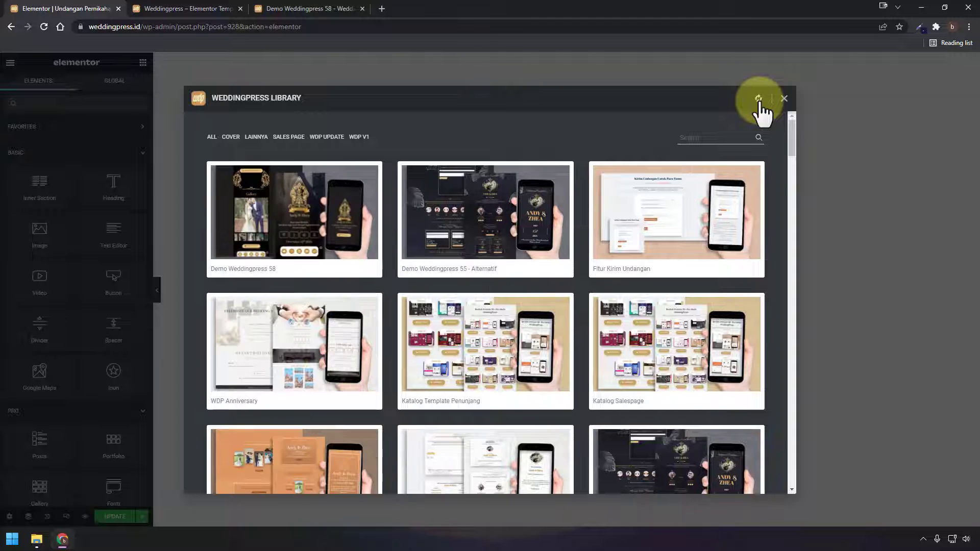
{"action": "left_click", "coordinate": [293, 217]}
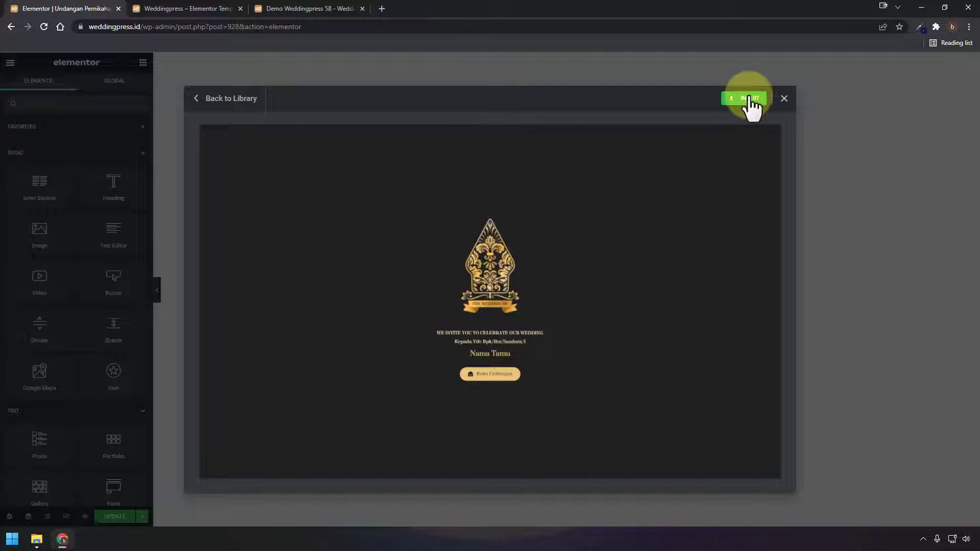
{"action": "left_click", "coordinate": [209, 98]}
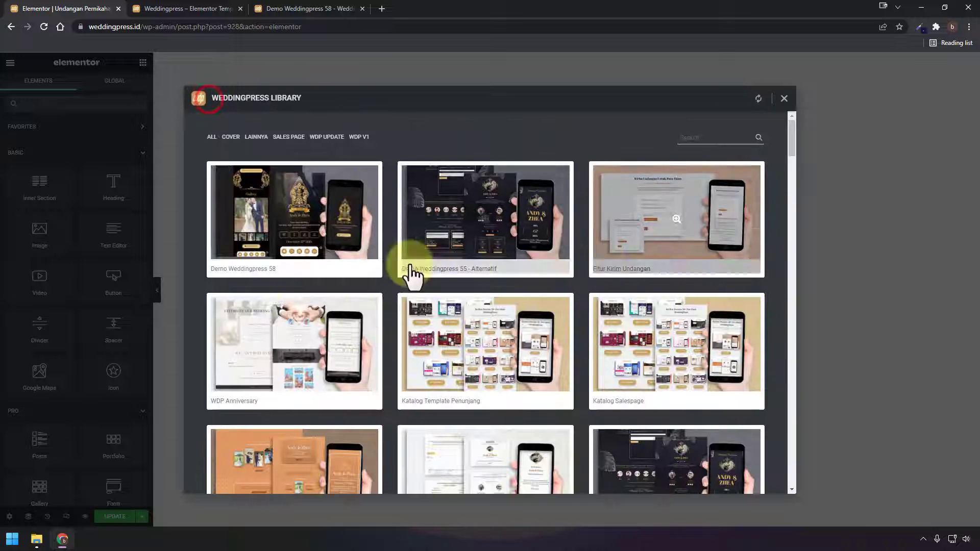
{"action": "mouse_move", "coordinate": [232, 273]}
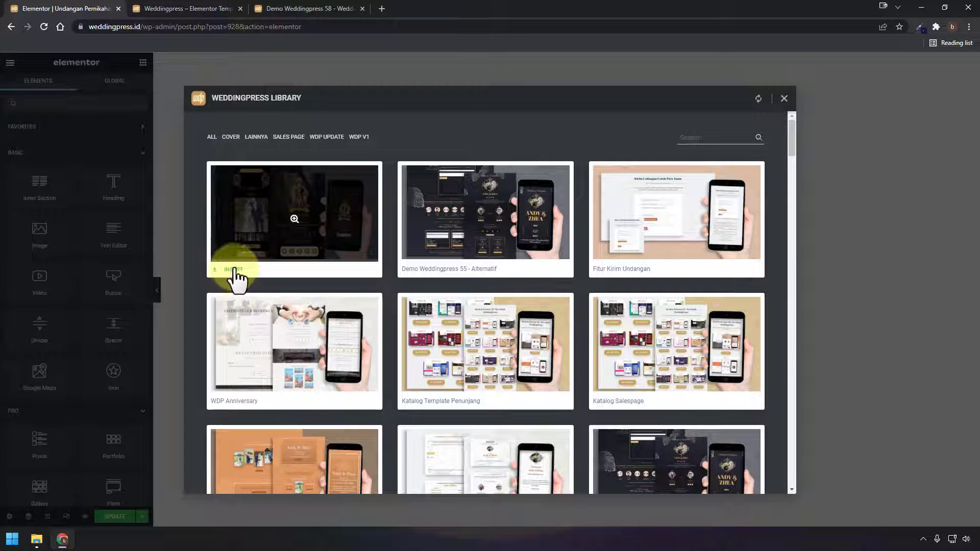
{"action": "left_click", "coordinate": [234, 271]}
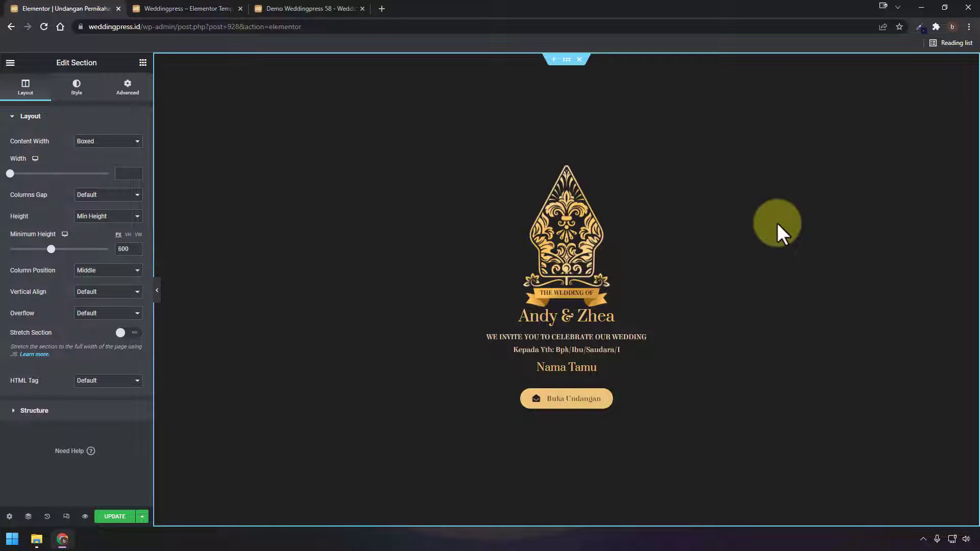
Test the cover's Buka Undangan button, look through the inserted invitation to its footer, and return to the cover
{"action": "left_click", "coordinate": [576, 406]}
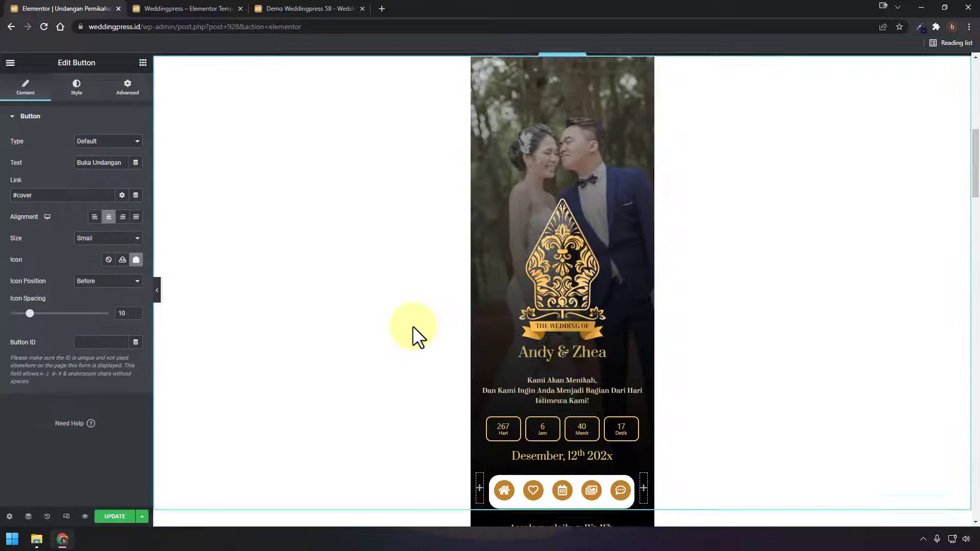
{"action": "scroll", "coordinate": [413, 326], "scroll_direction": "down", "scroll_amount": 20}
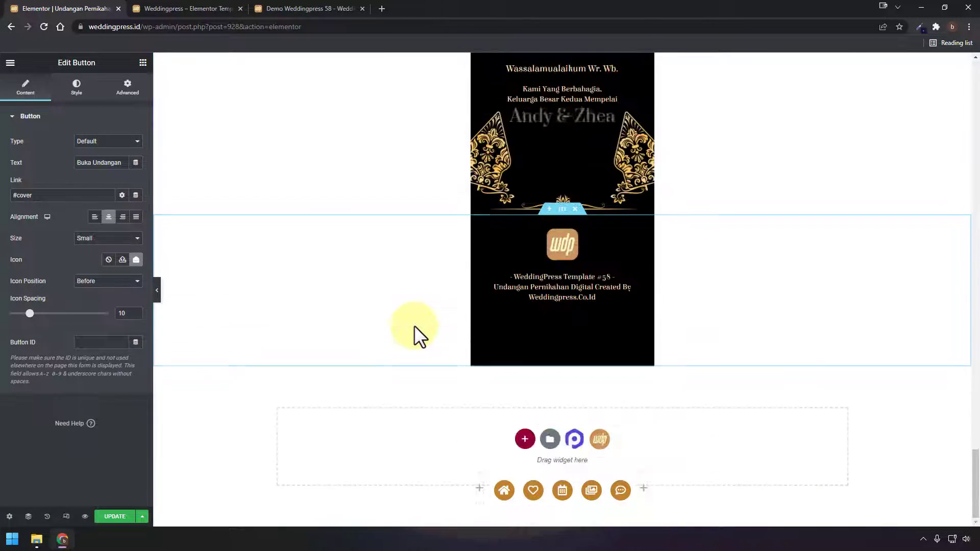
{"action": "scroll", "coordinate": [415, 325], "scroll_direction": "up", "scroll_amount": 7}
{"action": "scroll", "coordinate": [414, 326], "scroll_direction": "up", "scroll_amount": 15}
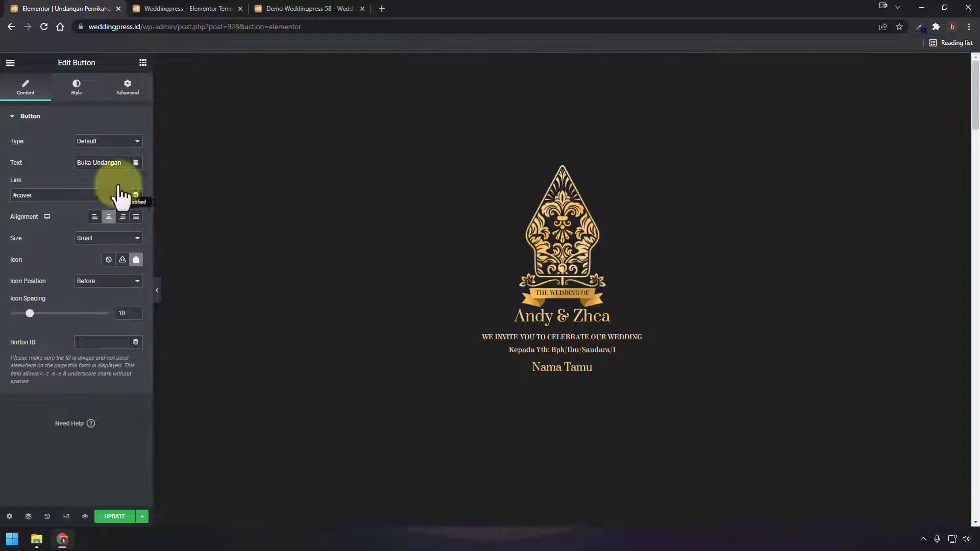
Examine the editing options of the cover's image and heading widgets, and open the Navigator to view the page structure
{"action": "left_click", "coordinate": [504, 249]}
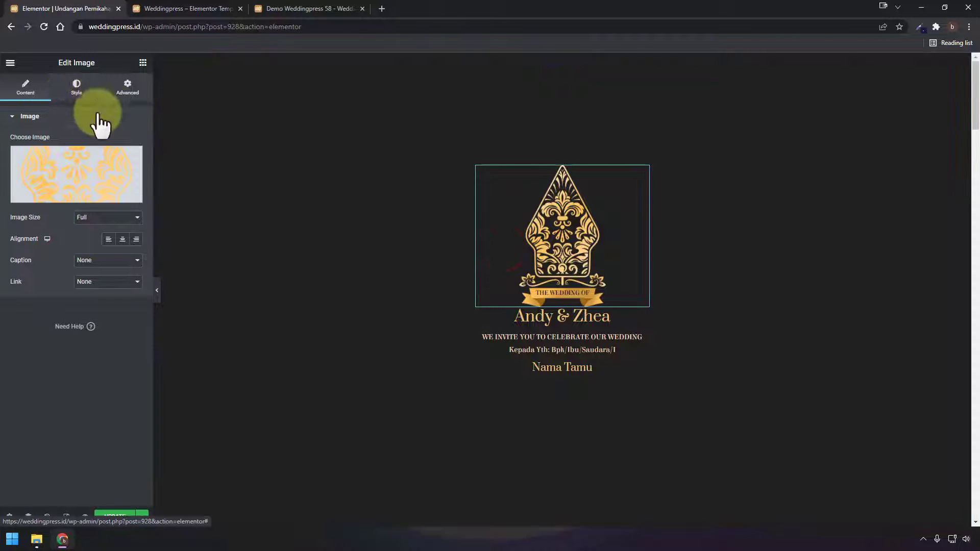
{"action": "left_click", "coordinate": [531, 313]}
{"action": "left_click", "coordinate": [543, 338]}
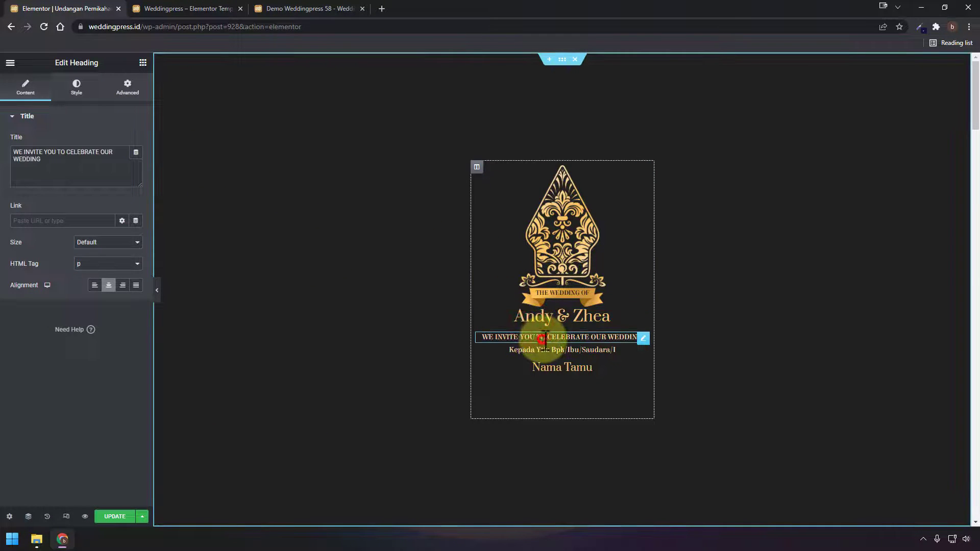
{"action": "left_click", "coordinate": [544, 351]}
{"action": "left_click", "coordinate": [541, 367]}
{"action": "left_click", "coordinate": [528, 350]}
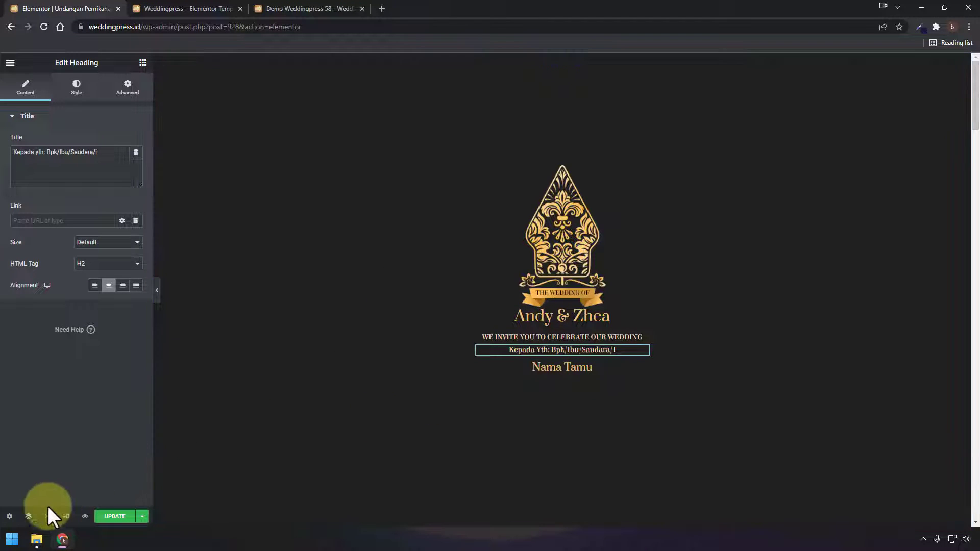
{"action": "left_click", "coordinate": [28, 517]}
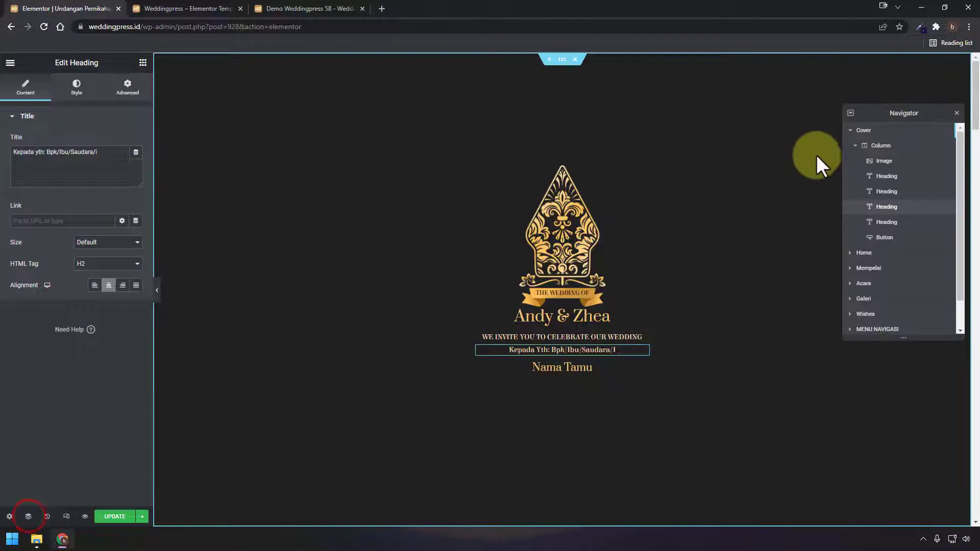
Collapse the Cover structure and go through the invitation's sections from Home to Jangan Dihapus in the Navigator
{"action": "left_click", "coordinate": [850, 130]}
{"action": "left_click", "coordinate": [867, 146]}
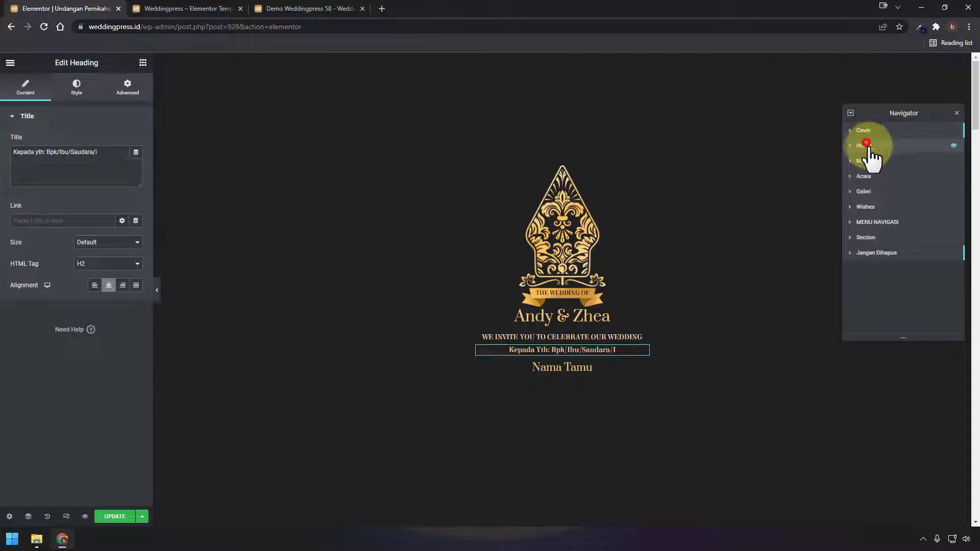
{"action": "left_click", "coordinate": [871, 160]}
{"action": "left_click", "coordinate": [871, 176]}
{"action": "left_click", "coordinate": [868, 192]}
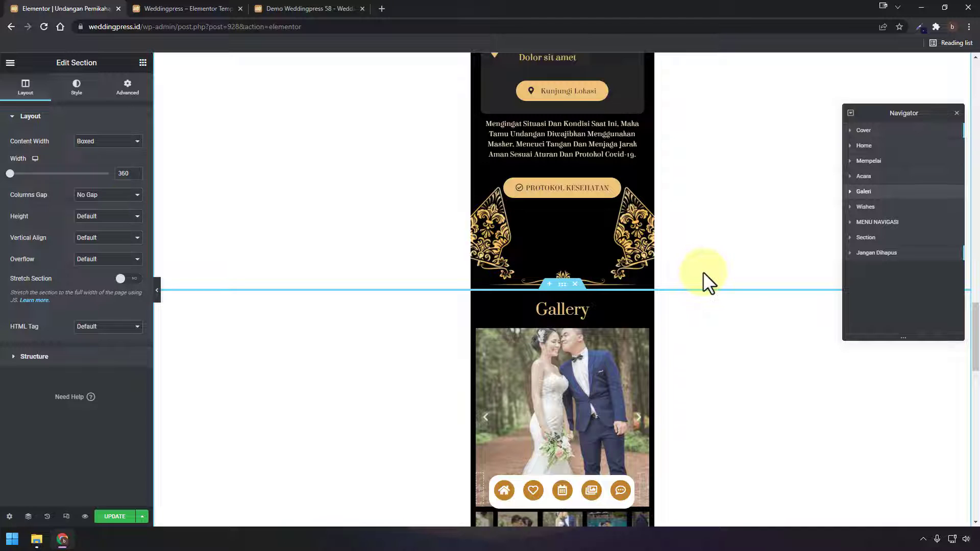
{"action": "left_click", "coordinate": [857, 208]}
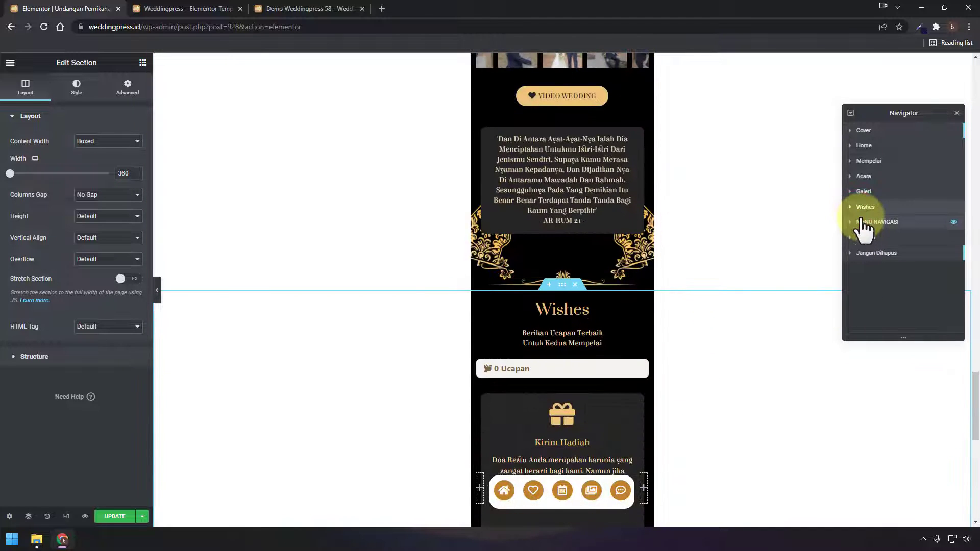
{"action": "left_click", "coordinate": [865, 237]}
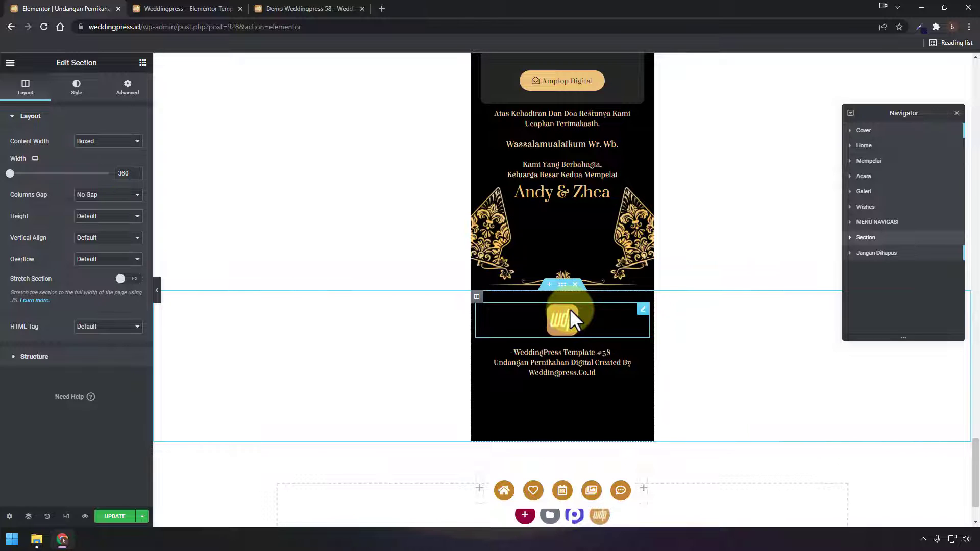
{"action": "left_click", "coordinate": [876, 252]}
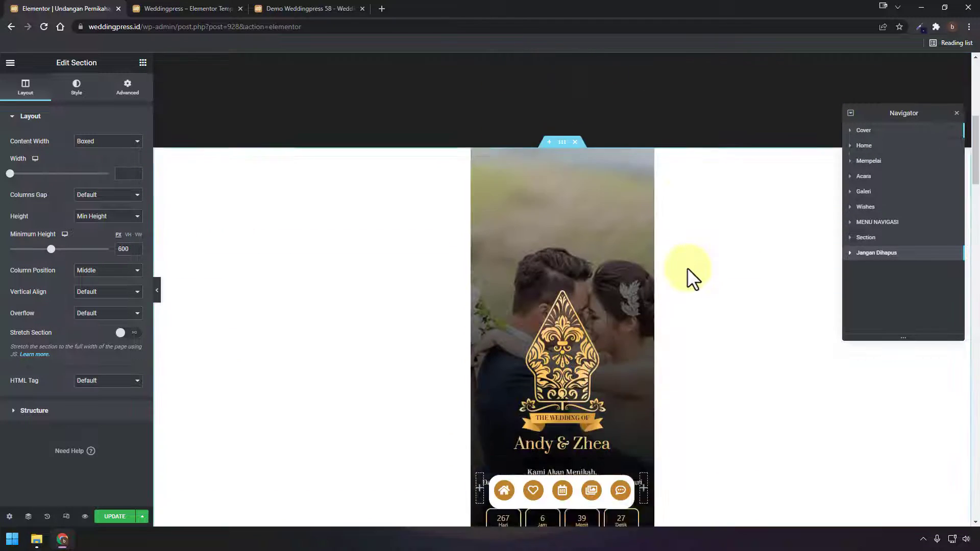
Examine the Home section's countdown settings and open its target date calendar
{"action": "left_click", "coordinate": [620, 345]}
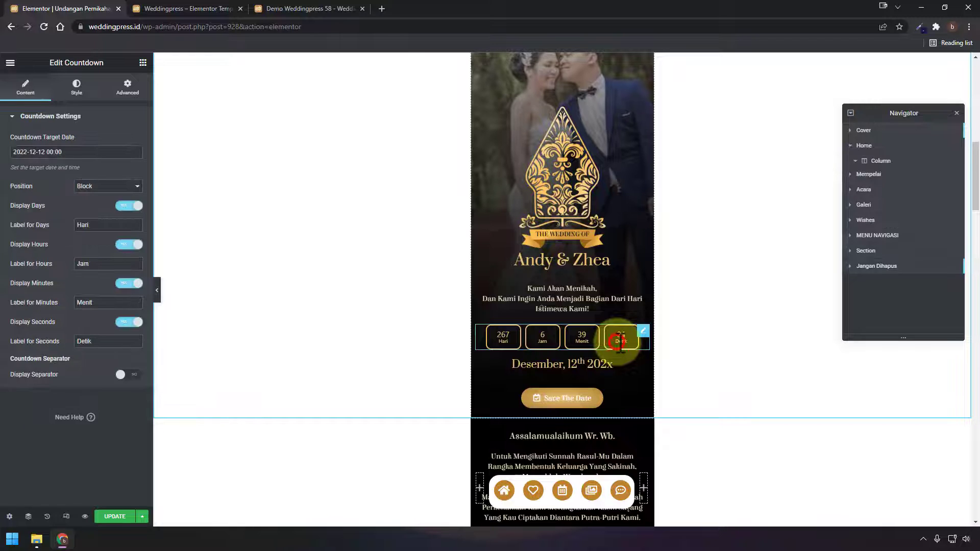
{"action": "left_click", "coordinate": [60, 151]}
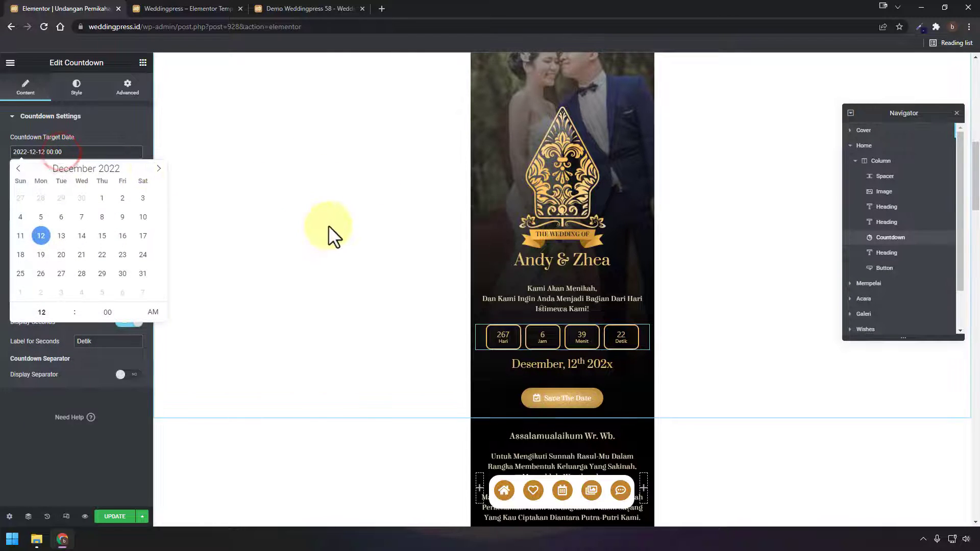
{"action": "left_click", "coordinate": [758, 311]}
Select the Save The Date button and look through the WeddingPress widgets for the Date Kit
{"action": "left_click", "coordinate": [623, 400]}
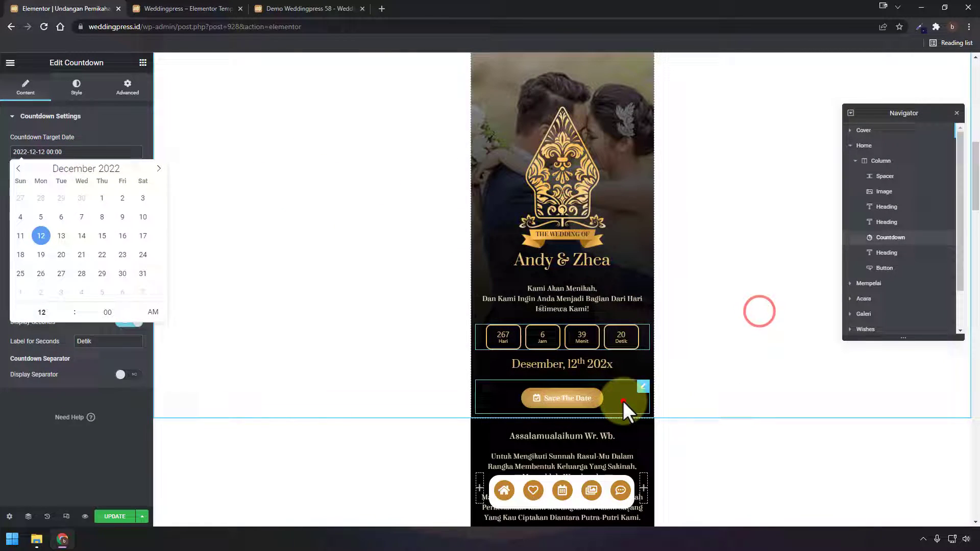
{"action": "left_click", "coordinate": [142, 63]}
{"action": "scroll", "coordinate": [78, 362], "scroll_direction": "down", "scroll_amount": 10}
{"action": "scroll", "coordinate": [78, 363], "scroll_direction": "down", "scroll_amount": 15}
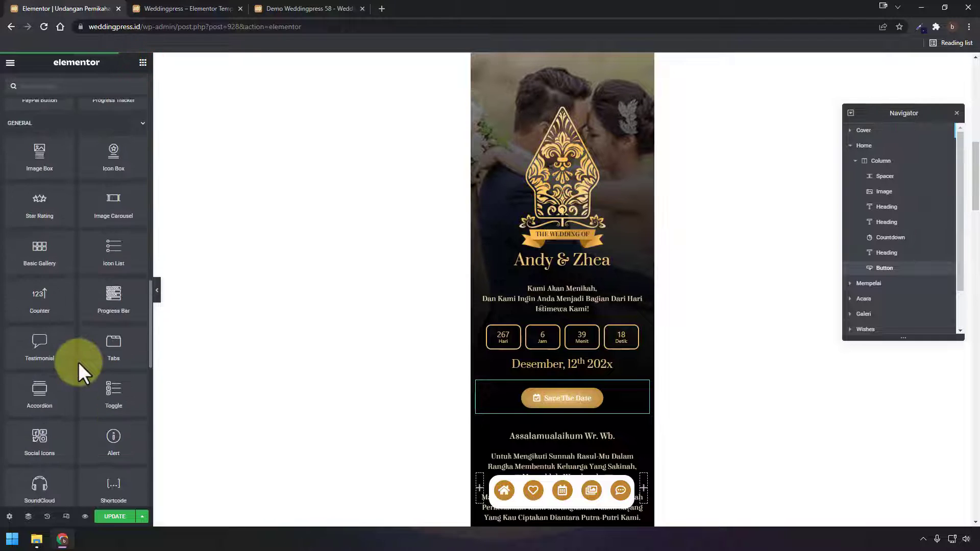
{"action": "scroll", "coordinate": [113, 380], "scroll_direction": "down", "scroll_amount": 8}
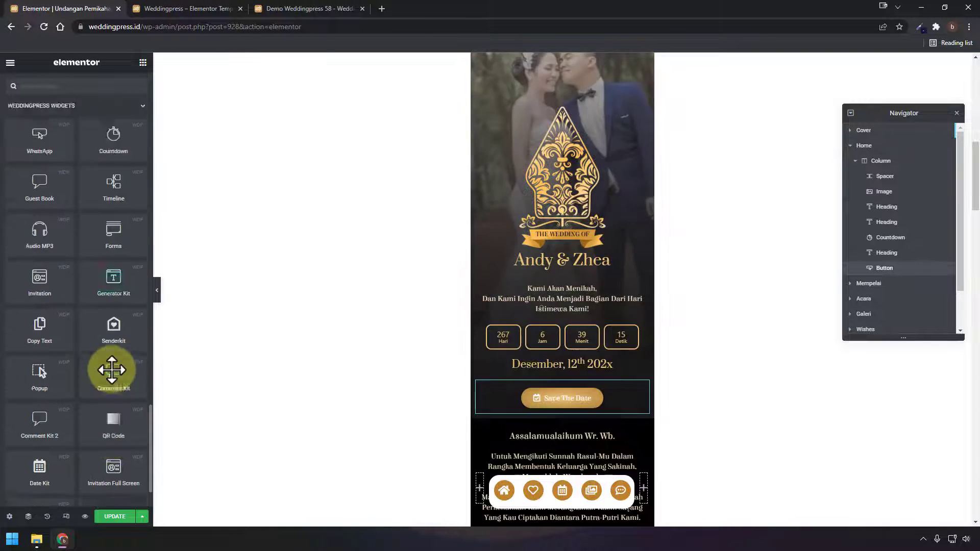
{"action": "left_click_drag", "start_coordinate": [49, 412], "coordinate": [51, 407]}
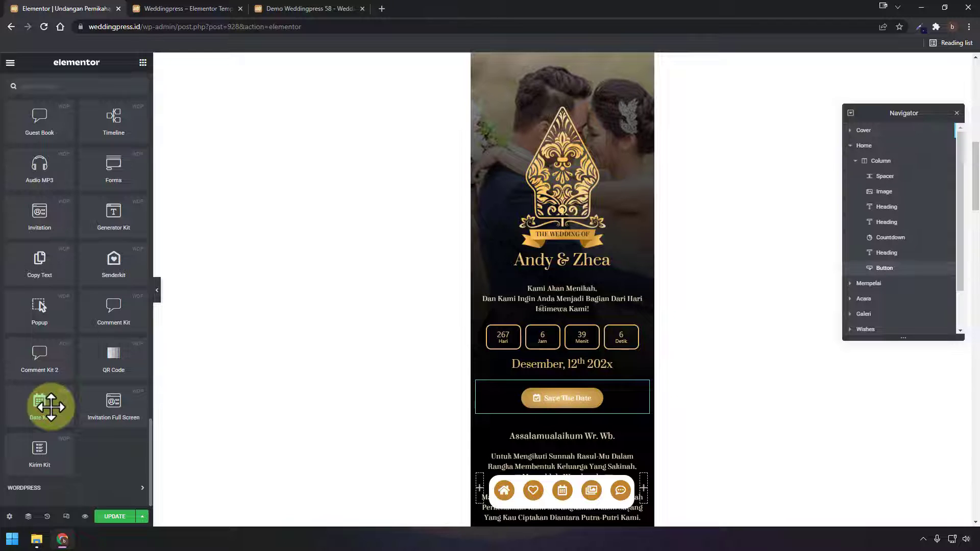
{"action": "left_click_drag", "start_coordinate": [51, 407], "coordinate": [750, 342]}
Examine the Acara section's Kunjungi Lokasi button link and the external URL of the PROTOKOL KESEHATAN popup
{"action": "scroll", "coordinate": [734, 342], "scroll_direction": "down", "scroll_amount": 10}
{"action": "scroll", "coordinate": [751, 342], "scroll_direction": "down", "scroll_amount": 6}
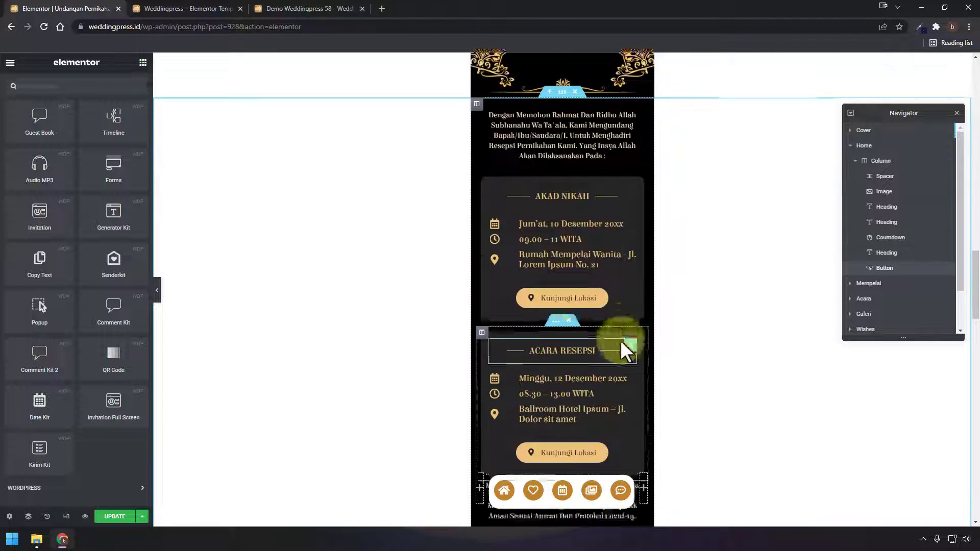
{"action": "left_click", "coordinate": [614, 286]}
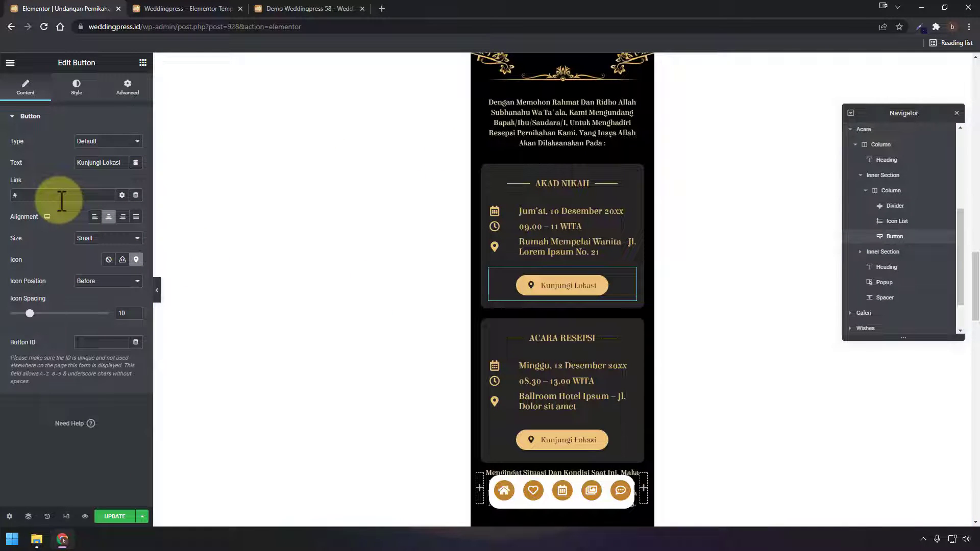
{"action": "scroll", "coordinate": [551, 279], "scroll_direction": "down", "scroll_amount": 6}
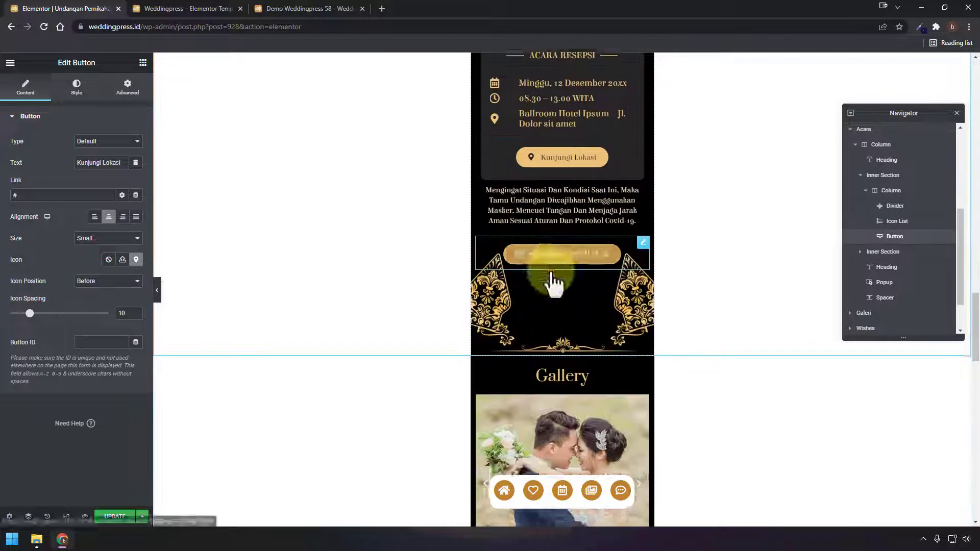
{"action": "left_click", "coordinate": [629, 214]}
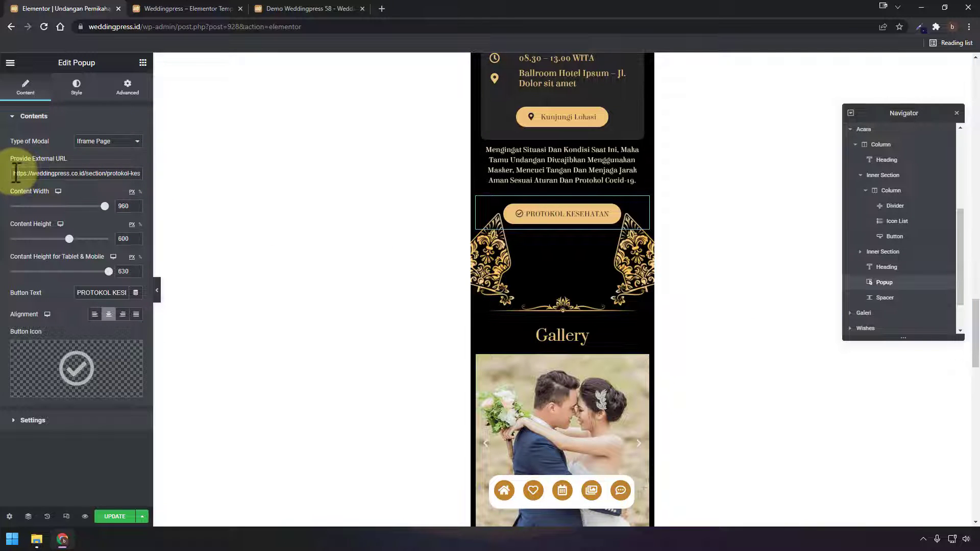
{"action": "left_click_drag", "start_coordinate": [17, 172], "coordinate": [110, 189]}
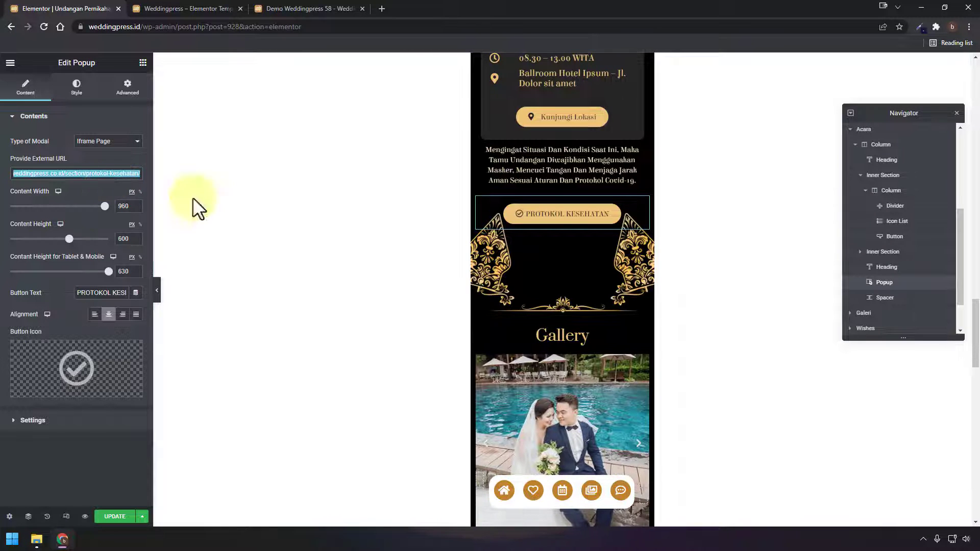
Examine the slide options of the Media Carousel in the Gallery section
{"action": "scroll", "coordinate": [643, 342], "scroll_direction": "down", "scroll_amount": 5}
{"action": "scroll", "coordinate": [649, 306], "scroll_direction": "up", "scroll_amount": 2}
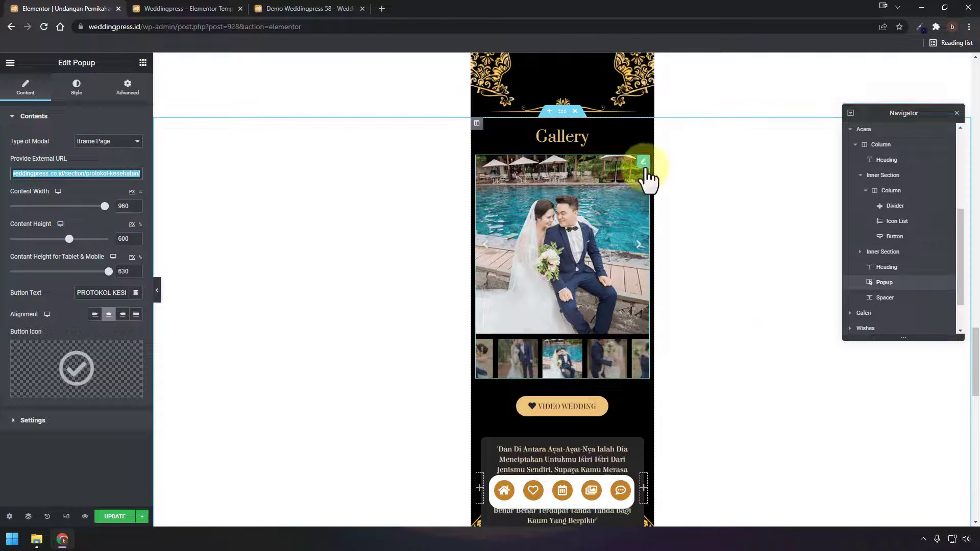
{"action": "left_click", "coordinate": [645, 165]}
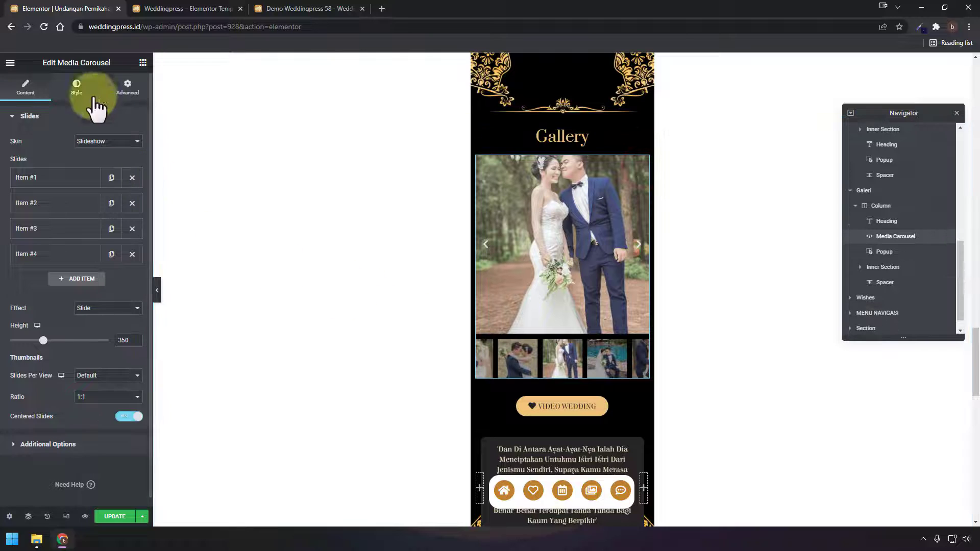
Widen the editor's sidebar and look through the available widgets for the Media Carousel
{"action": "left_click", "coordinate": [142, 63]}
{"action": "scroll", "coordinate": [118, 335], "scroll_direction": "down", "scroll_amount": 12}
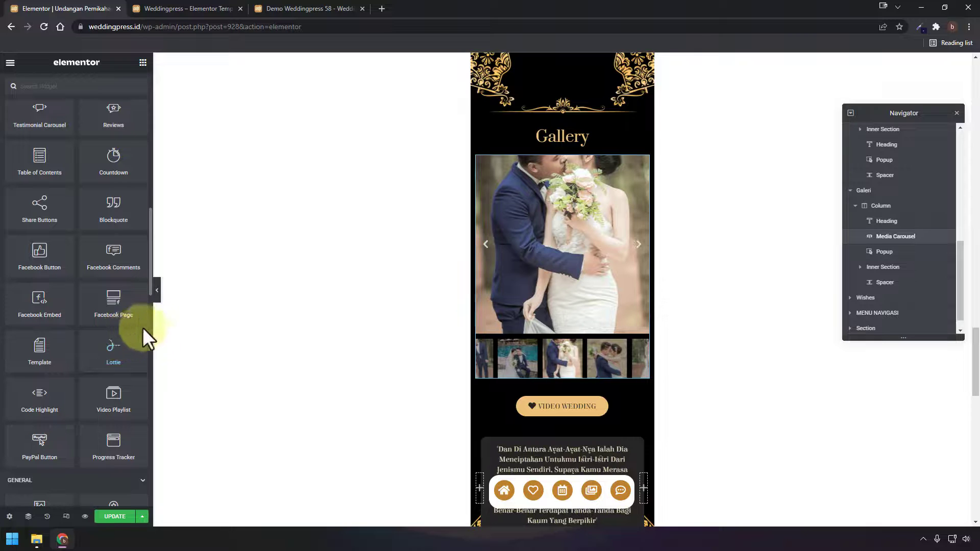
{"action": "left_click_drag", "start_coordinate": [153, 331], "coordinate": [271, 337]}
{"action": "scroll", "coordinate": [57, 192], "scroll_direction": "up", "scroll_amount": 3}
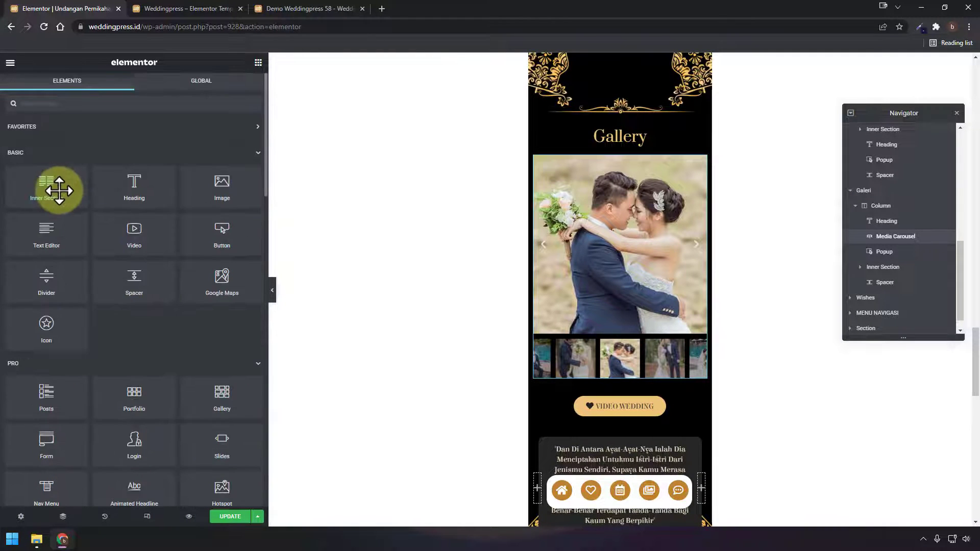
{"action": "scroll", "coordinate": [169, 278], "scroll_direction": "down", "scroll_amount": 2}
{"action": "scroll", "coordinate": [64, 271], "scroll_direction": "down", "scroll_amount": 5}
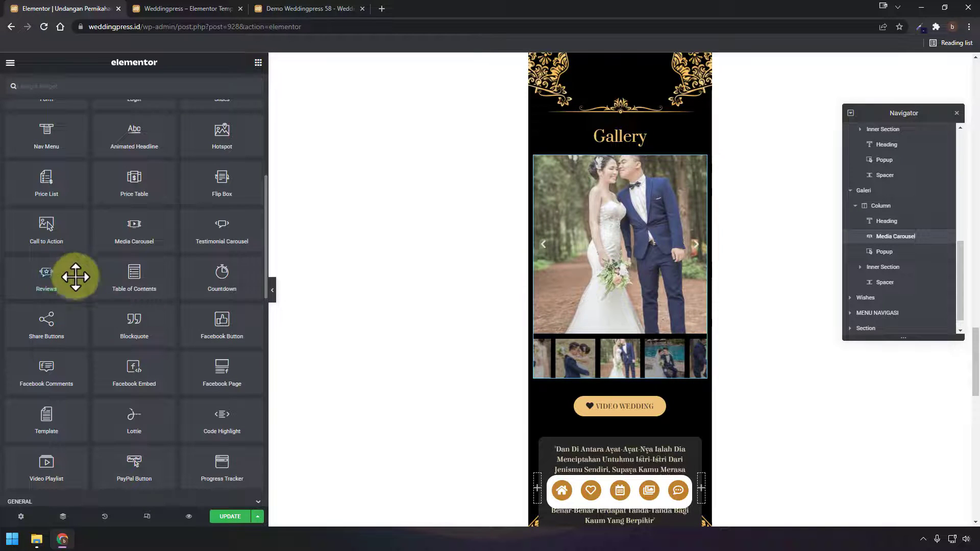
{"action": "scroll", "coordinate": [200, 390], "scroll_direction": "down", "scroll_amount": 1}
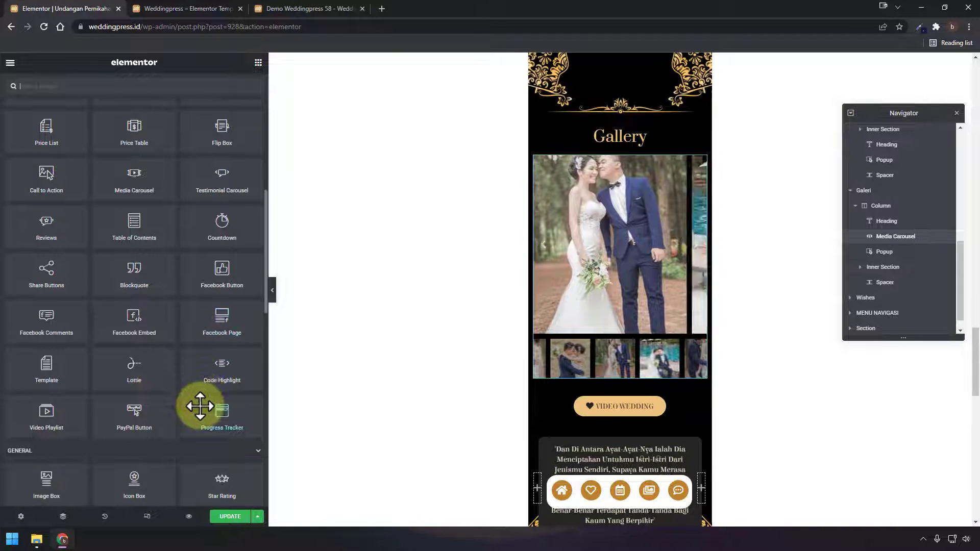
{"action": "scroll", "coordinate": [199, 393], "scroll_direction": "up", "scroll_amount": 1}
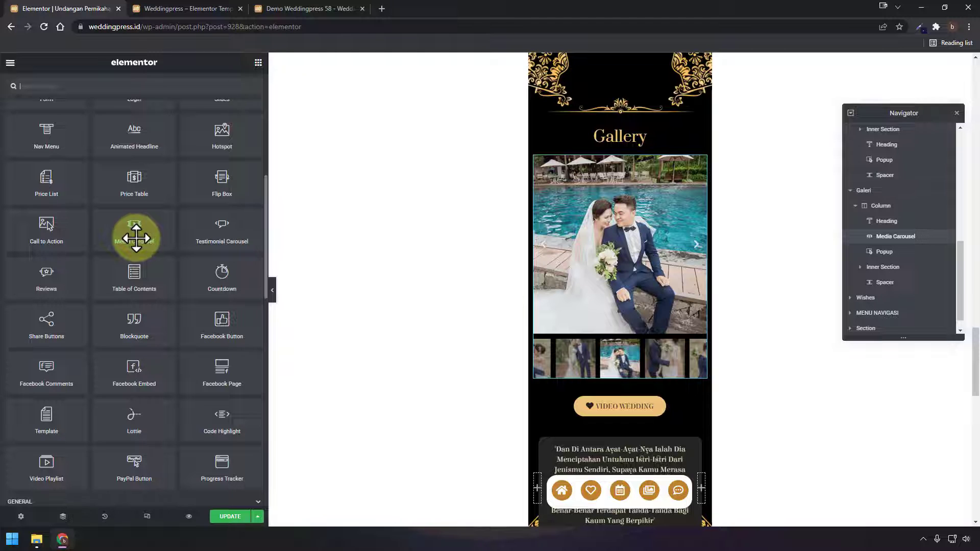
{"action": "left_click_drag", "start_coordinate": [136, 238], "coordinate": [526, 279]}
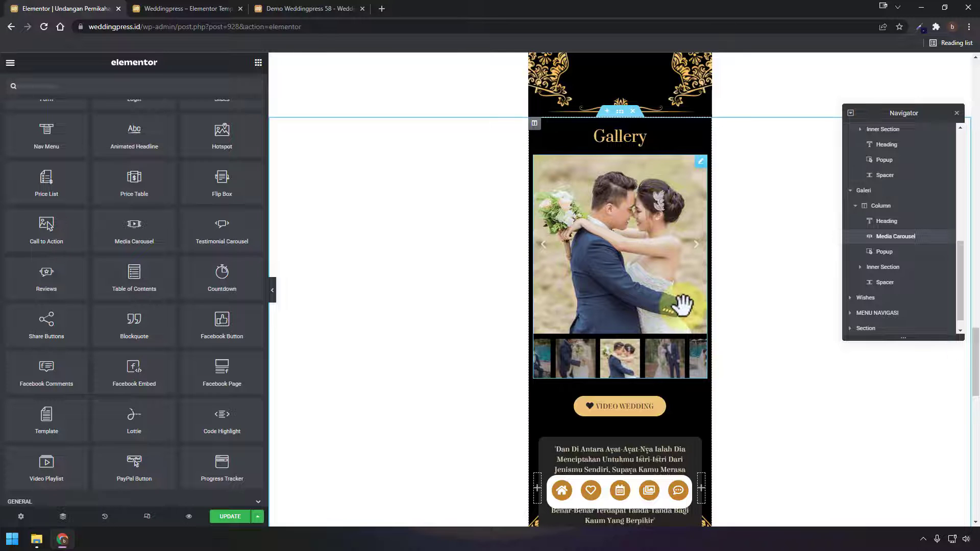
Add an Image Carousel widget between the Gallery heading and the existing Media Carousel
{"action": "scroll", "coordinate": [136, 291], "scroll_direction": "up", "scroll_amount": 7}
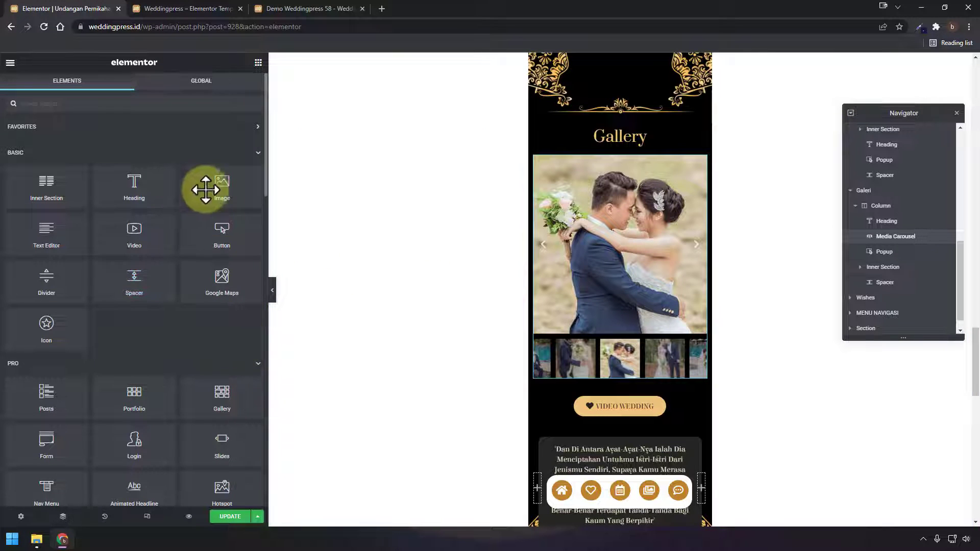
{"action": "scroll", "coordinate": [215, 245], "scroll_direction": "down", "scroll_amount": 10}
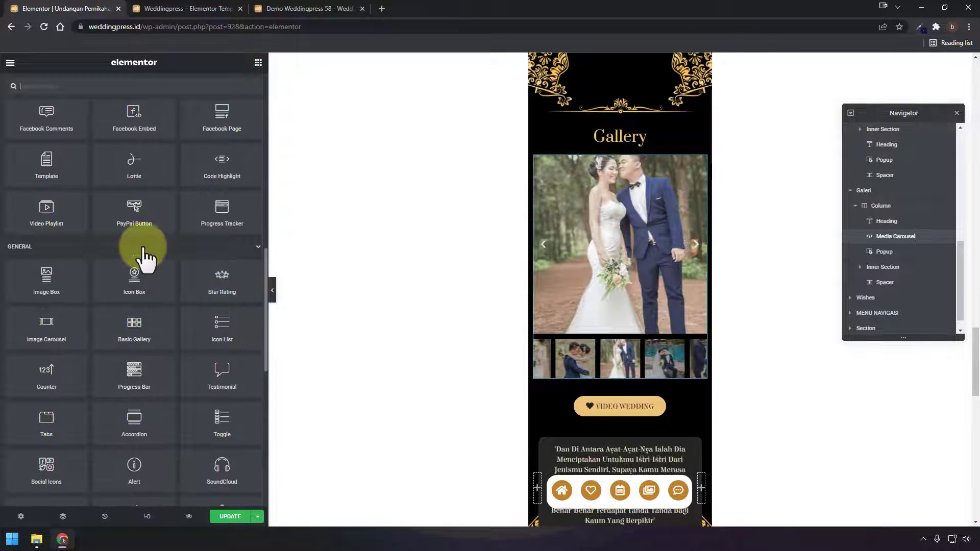
{"action": "scroll", "coordinate": [48, 271], "scroll_direction": "down", "scroll_amount": 1}
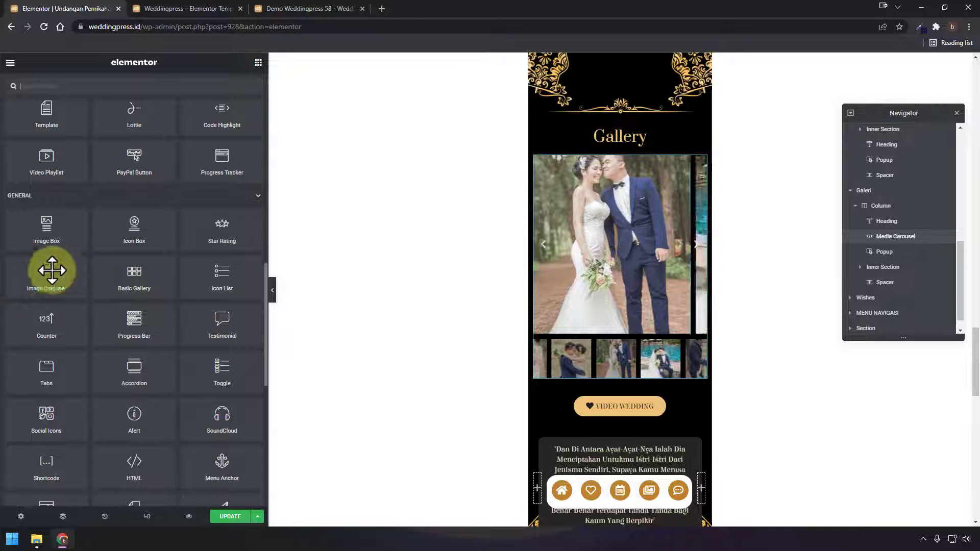
{"action": "left_click_drag", "start_coordinate": [46, 275], "coordinate": [610, 159]}
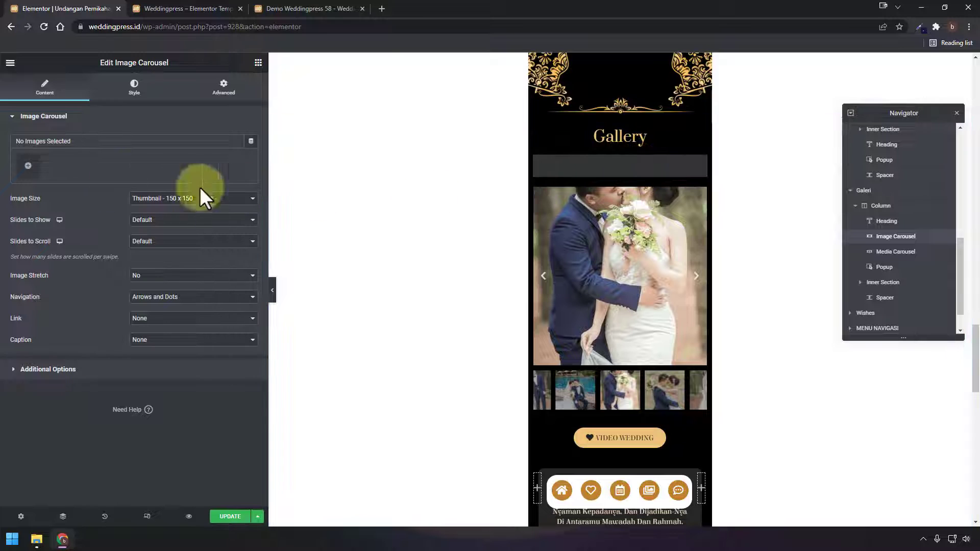
Fill the Image Carousel with the four light wedding couple photos from the media library as a new gallery
{"action": "left_click", "coordinate": [31, 165]}
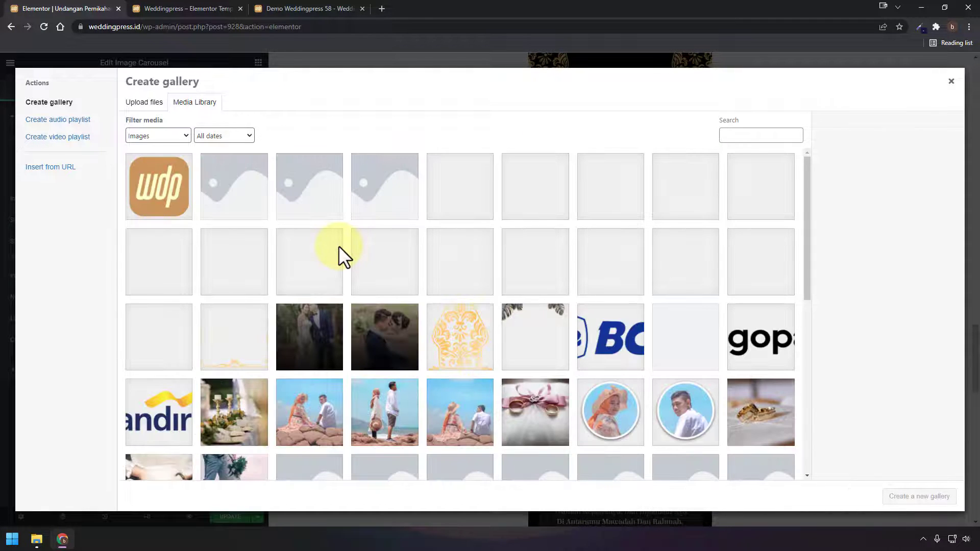
{"action": "left_click", "coordinate": [528, 200]}
{"action": "left_click", "coordinate": [610, 204]}
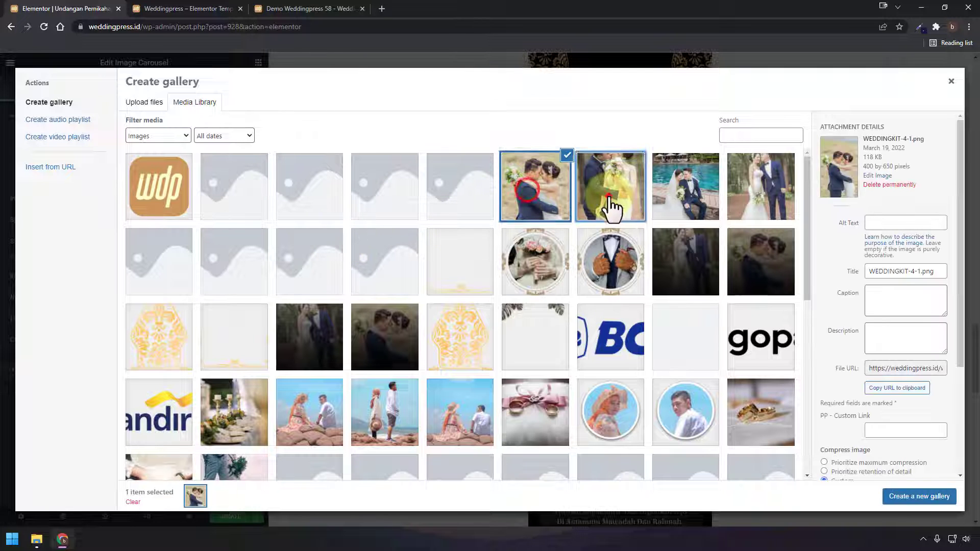
{"action": "left_click", "coordinate": [708, 189]}
{"action": "left_click", "coordinate": [779, 186]}
{"action": "left_click", "coordinate": [940, 498]}
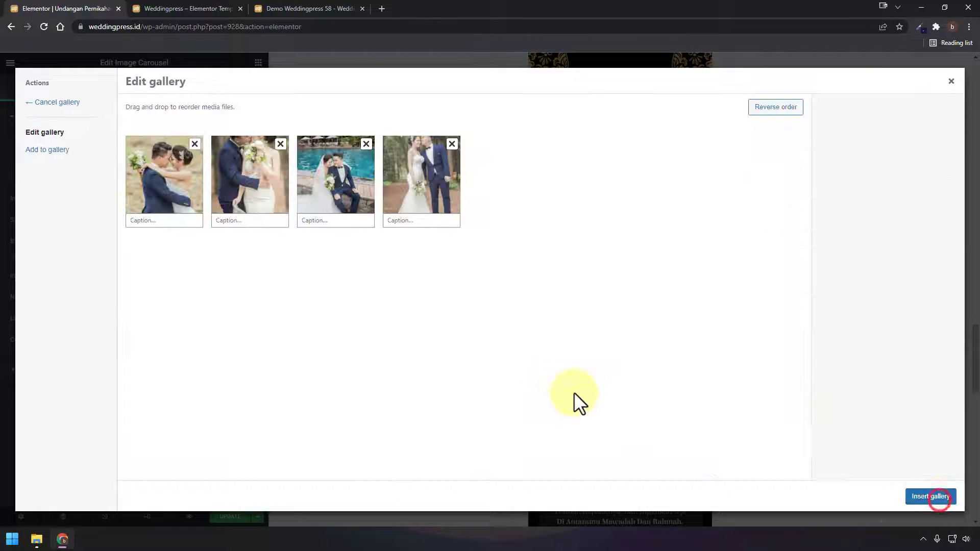
{"action": "left_click", "coordinate": [930, 498]}
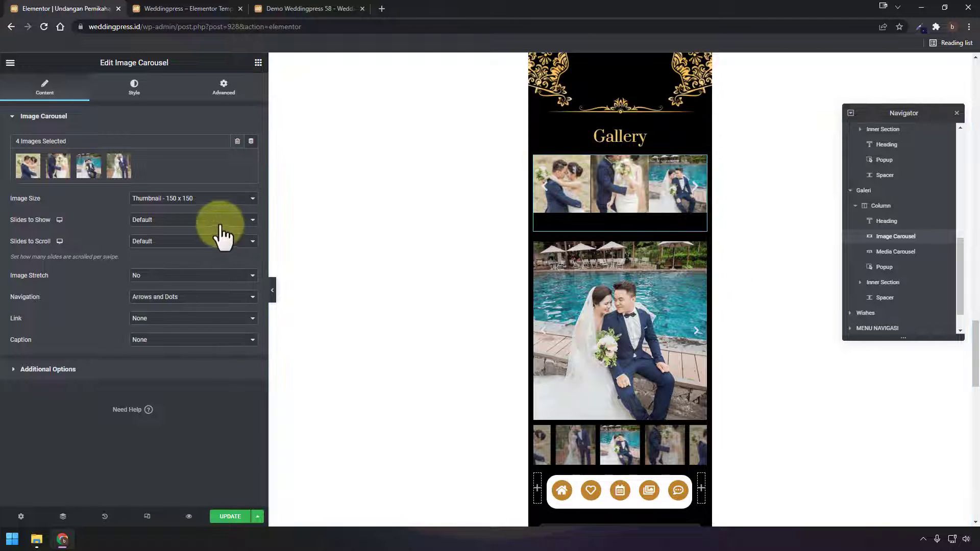
Set the Image Carousel's image size to Full and its slides to show to 2
{"action": "left_click", "coordinate": [196, 199]}
{"action": "left_click", "coordinate": [173, 264]}
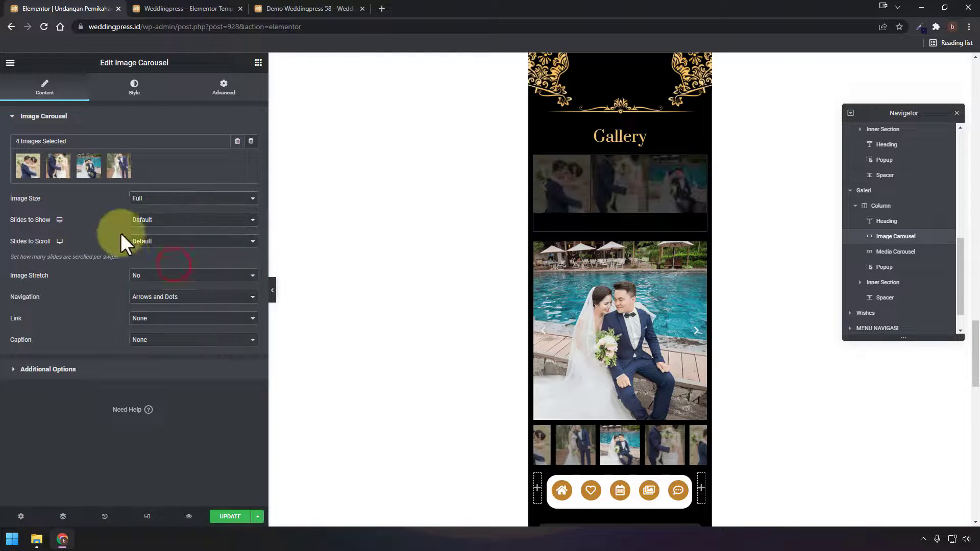
{"action": "left_click", "coordinate": [145, 221]}
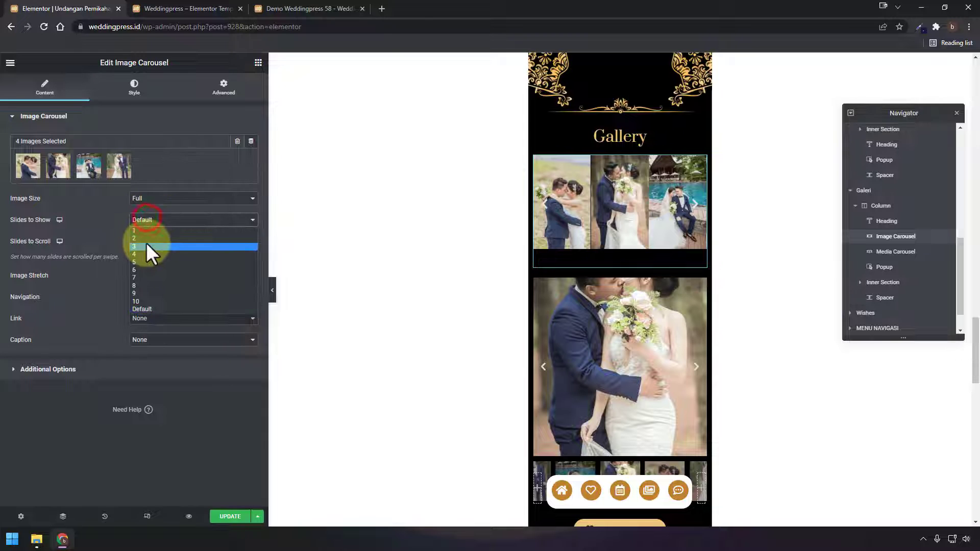
{"action": "left_click", "coordinate": [146, 240]}
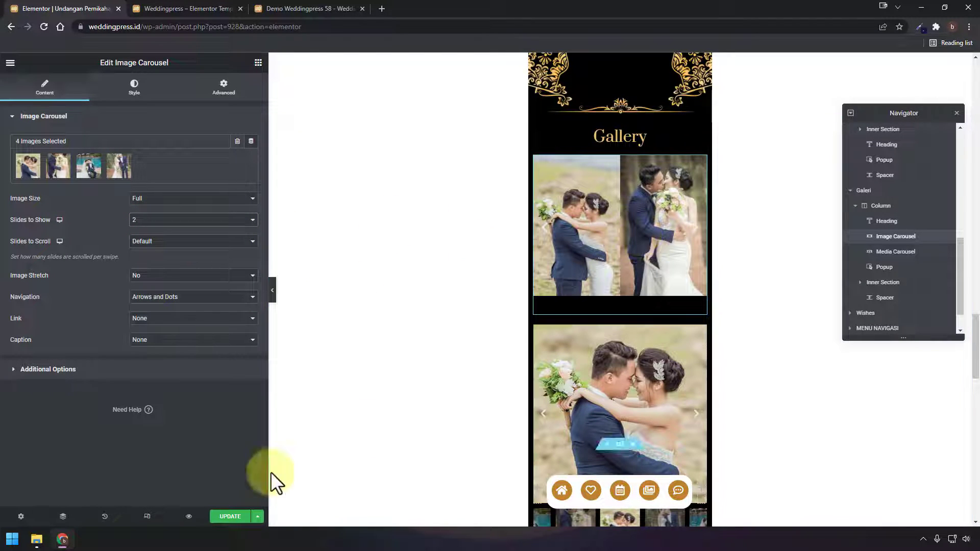
Check the Image Carousel in tablet and mobile views and set its mobile slides to show to 3
{"action": "left_click", "coordinate": [147, 517]}
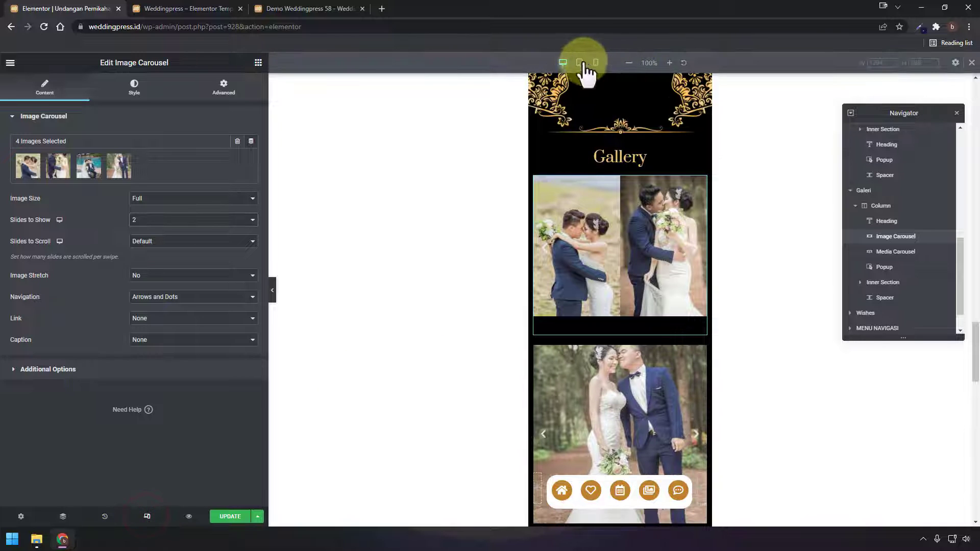
{"action": "left_click", "coordinate": [579, 63]}
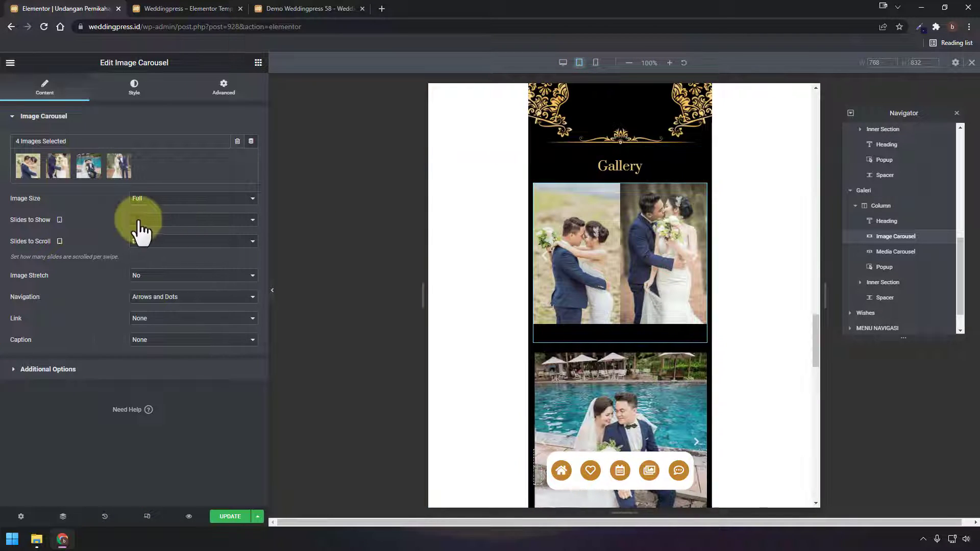
{"action": "left_click", "coordinate": [595, 62]}
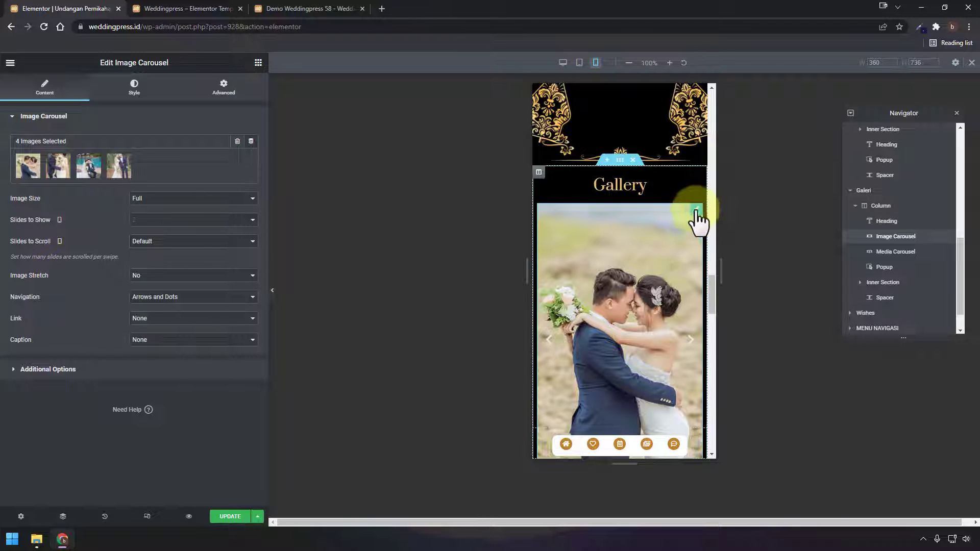
{"action": "left_click", "coordinate": [170, 221]}
{"action": "left_click", "coordinate": [160, 236]}
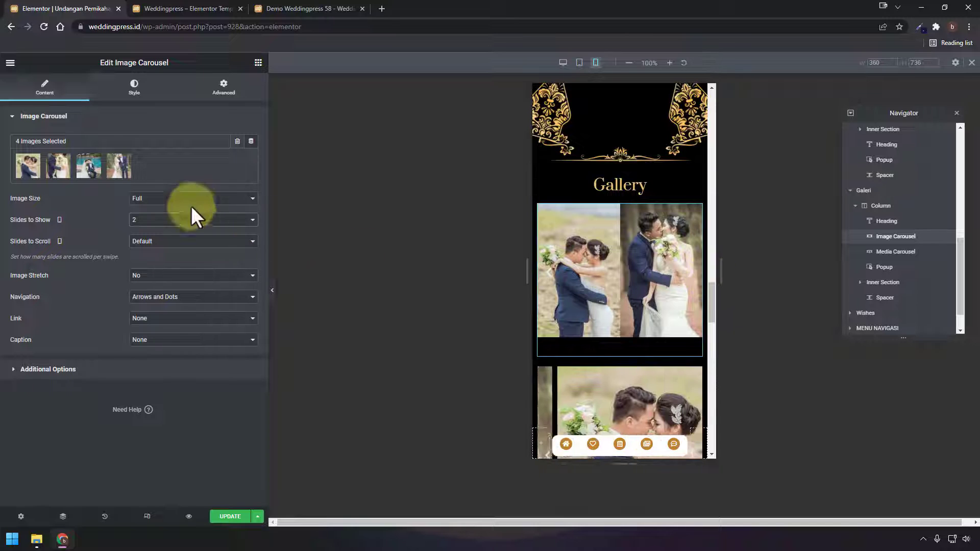
{"action": "left_click", "coordinate": [171, 218]}
{"action": "left_click", "coordinate": [158, 243]}
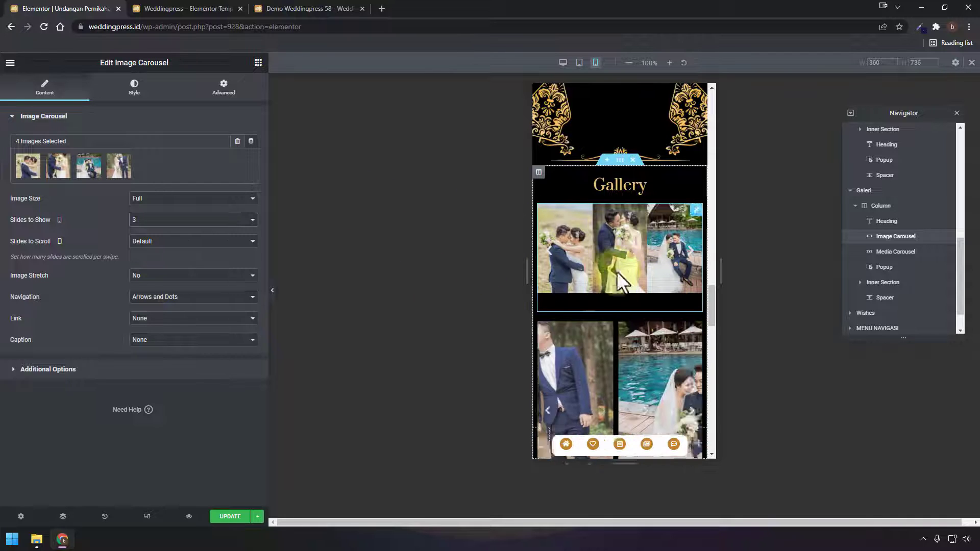
Return to the desktop view and delete the Image Carousel widget from the Gallery section
{"action": "left_click", "coordinate": [565, 62]}
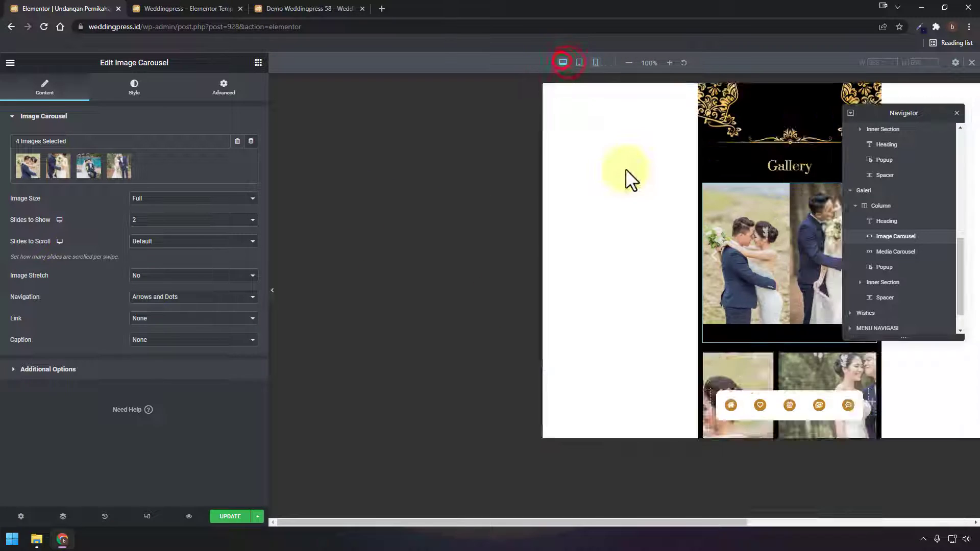
{"action": "right_click", "coordinate": [705, 181]}
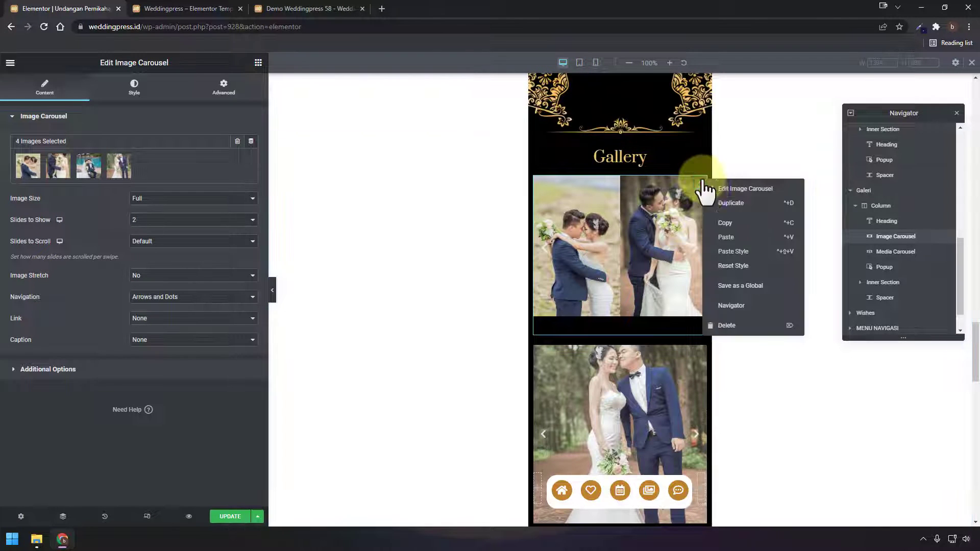
{"action": "left_click", "coordinate": [757, 325]}
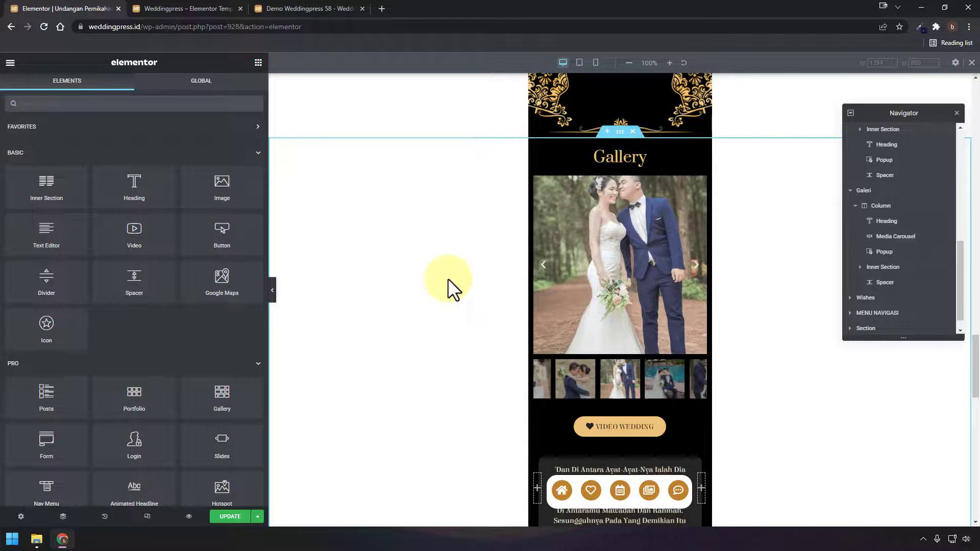
Review the invitation's sections from the cover down to Wishes, comparing the desktop, mobile and tablet views
{"action": "scroll", "coordinate": [448, 278], "scroll_direction": "up", "scroll_amount": 15}
{"action": "scroll", "coordinate": [524, 278], "scroll_direction": "down", "scroll_amount": 3}
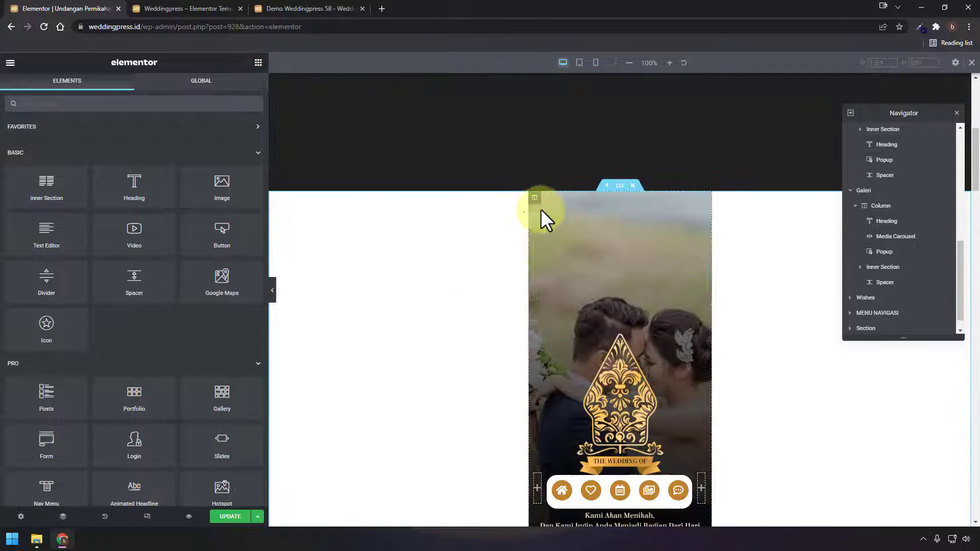
{"action": "scroll", "coordinate": [799, 266], "scroll_direction": "down", "scroll_amount": 7}
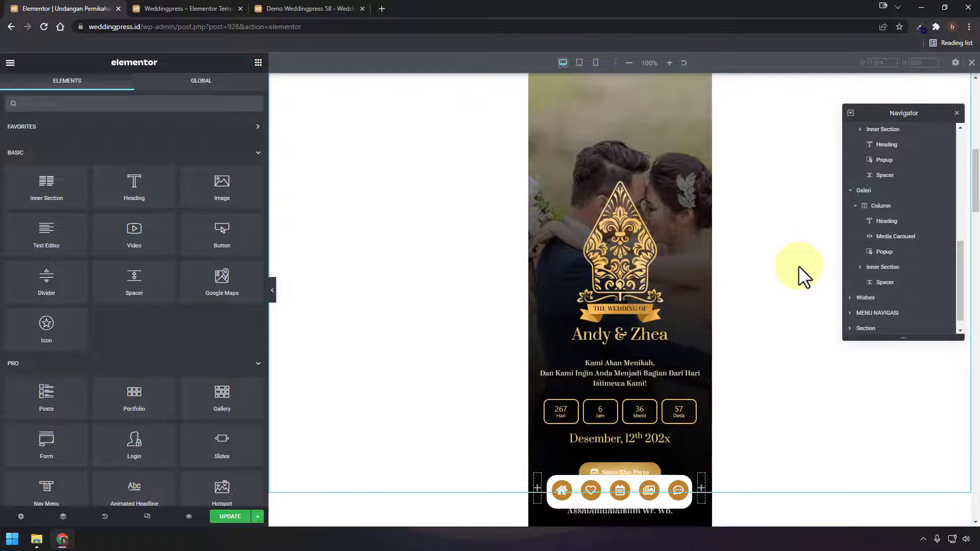
{"action": "scroll", "coordinate": [761, 358], "scroll_direction": "down", "scroll_amount": 5}
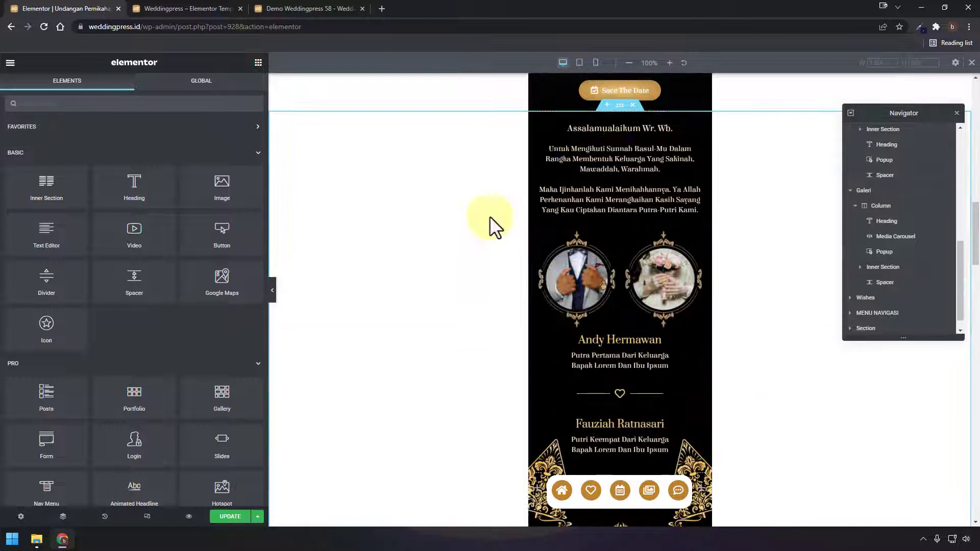
{"action": "scroll", "coordinate": [720, 296], "scroll_direction": "down", "scroll_amount": 5}
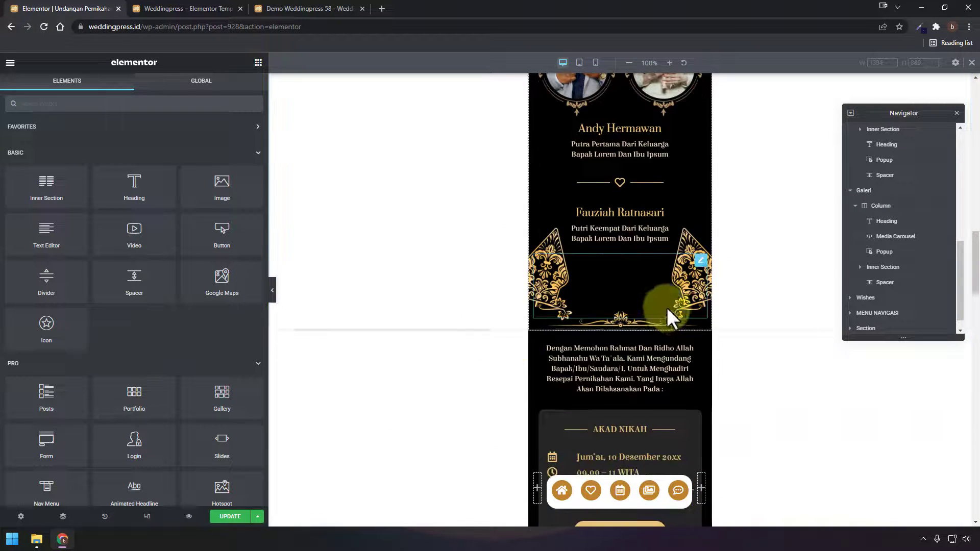
{"action": "left_click", "coordinate": [596, 63]}
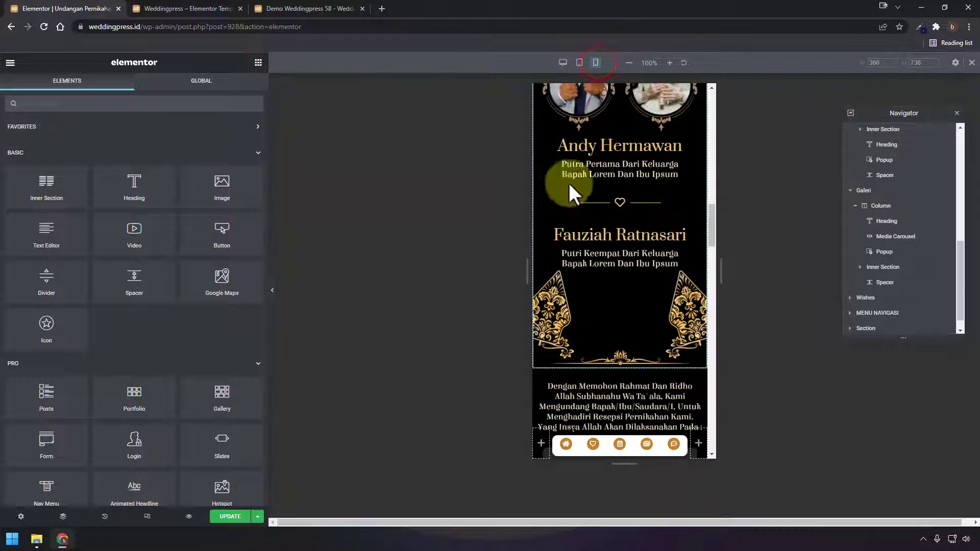
{"action": "left_click", "coordinate": [579, 63]}
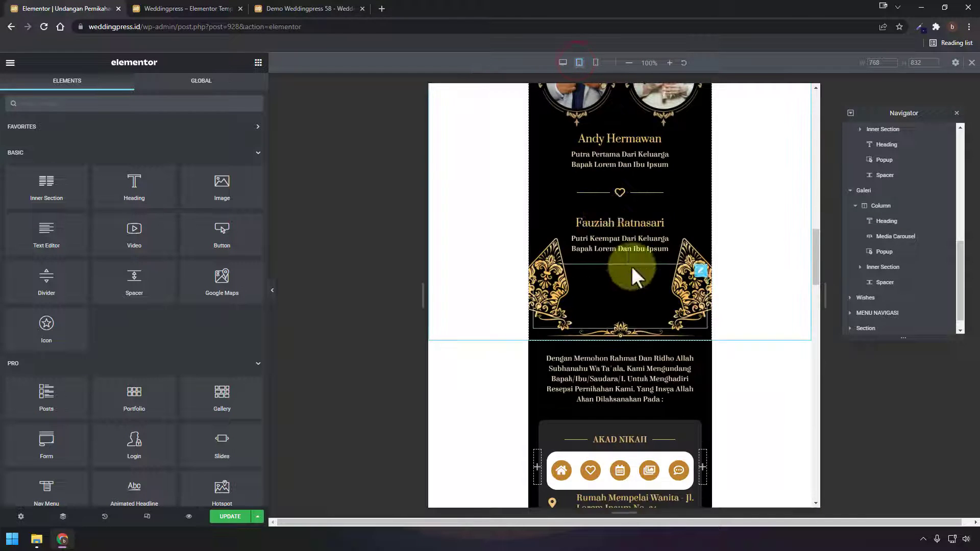
{"action": "scroll", "coordinate": [632, 266], "scroll_direction": "up", "scroll_amount": 10}
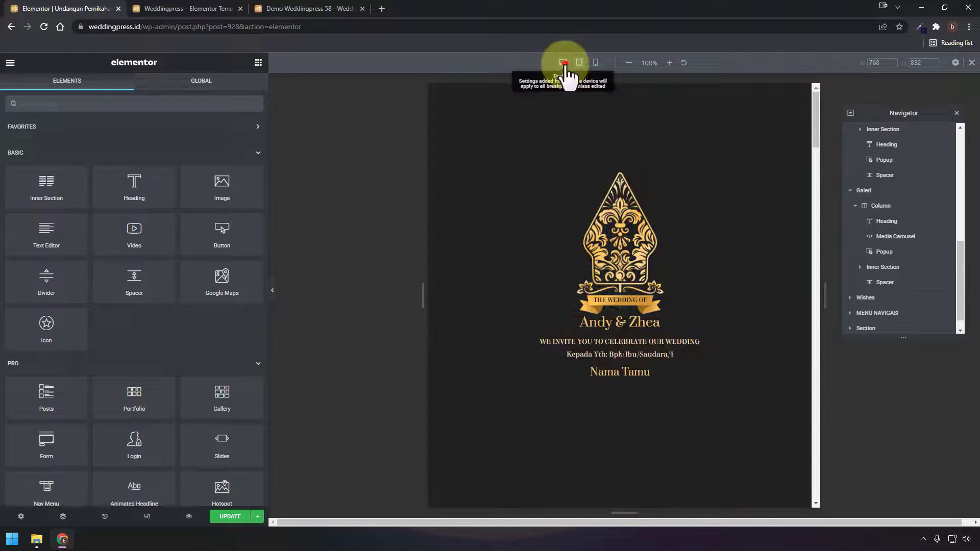
{"action": "left_click", "coordinate": [564, 64]}
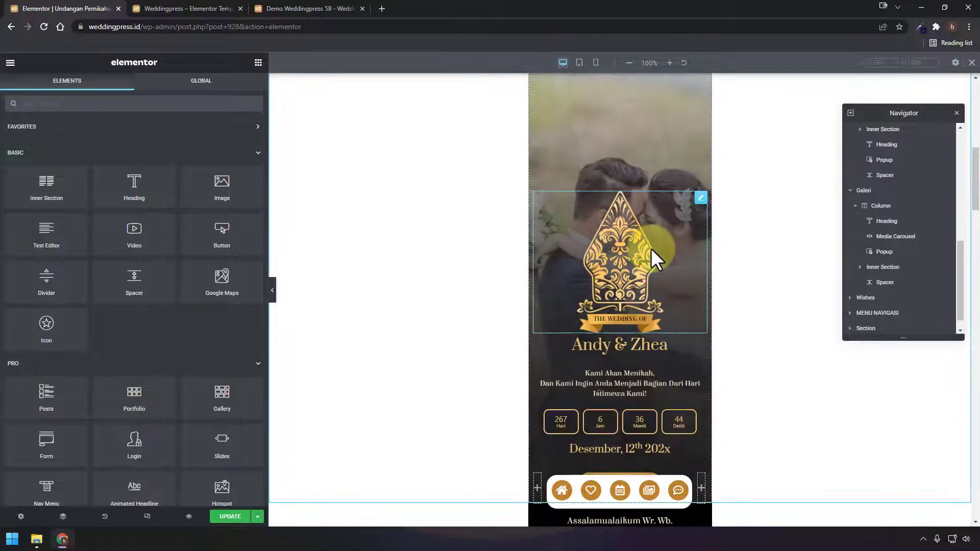
{"action": "scroll", "coordinate": [651, 249], "scroll_direction": "down", "scroll_amount": 20}
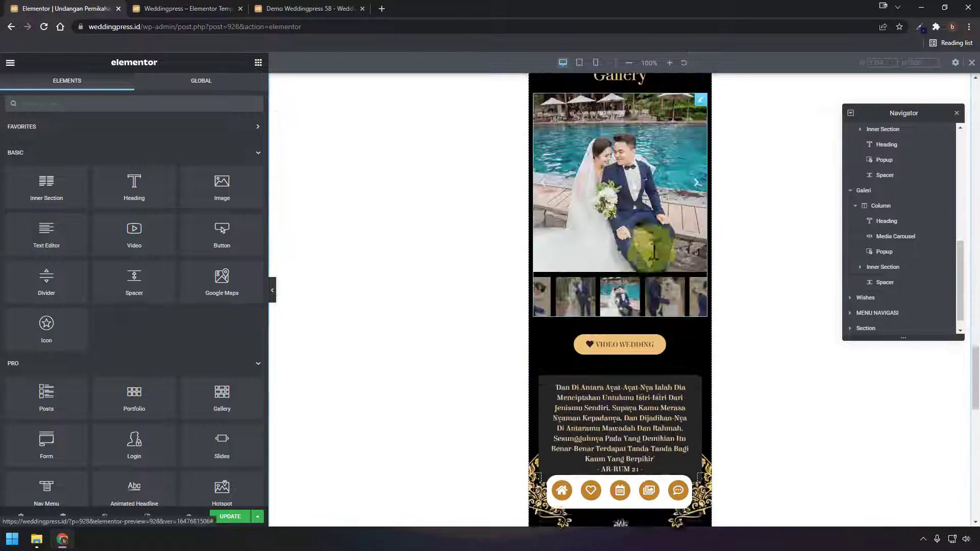
{"action": "scroll", "coordinate": [653, 250], "scroll_direction": "down", "scroll_amount": 7}
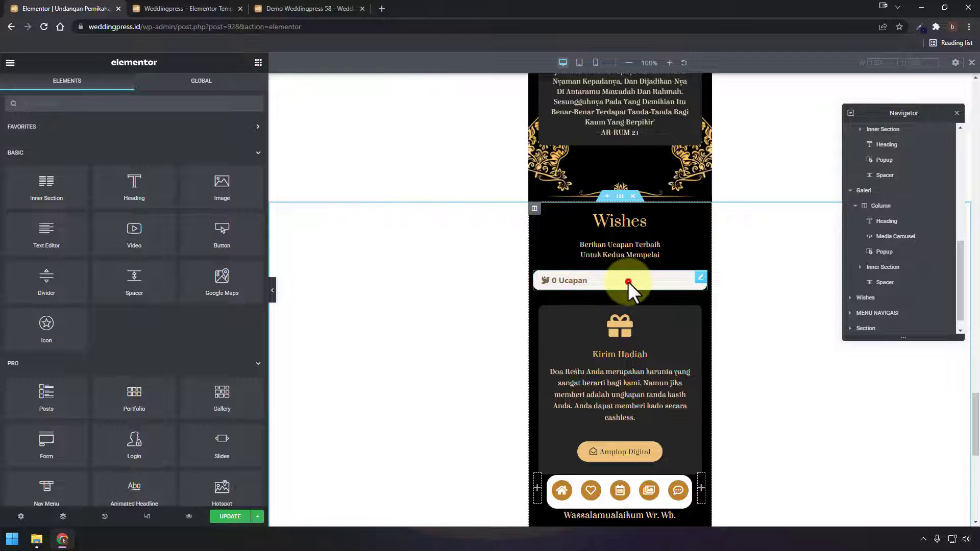
Select the Comment Kit widget in the Wishes section and open the site's WordPress Discussion settings in a new browser tab
{"action": "left_click", "coordinate": [629, 281]}
{"action": "left_click", "coordinate": [192, 8]}
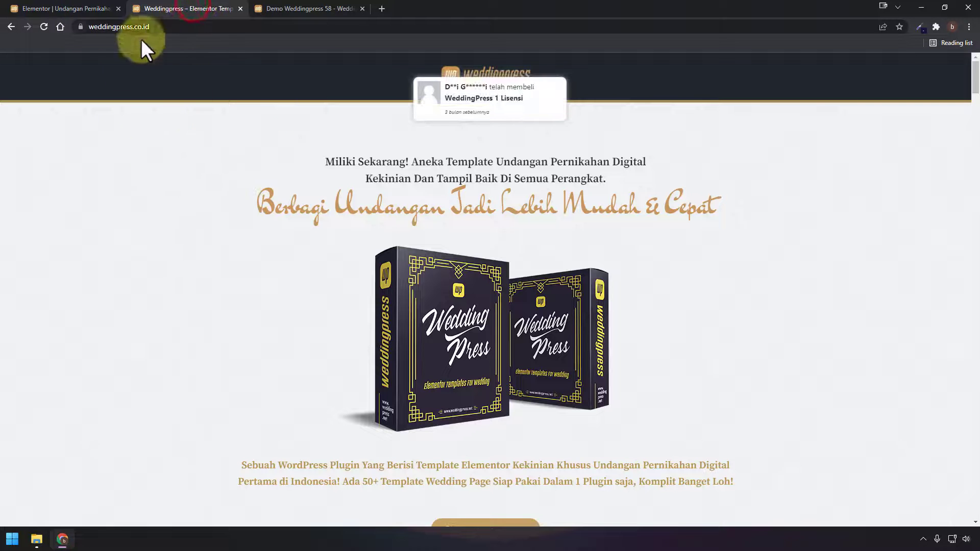
{"action": "left_click", "coordinate": [51, 8]}
{"action": "left_click_drag", "start_coordinate": [90, 26], "coordinate": [200, 26]}
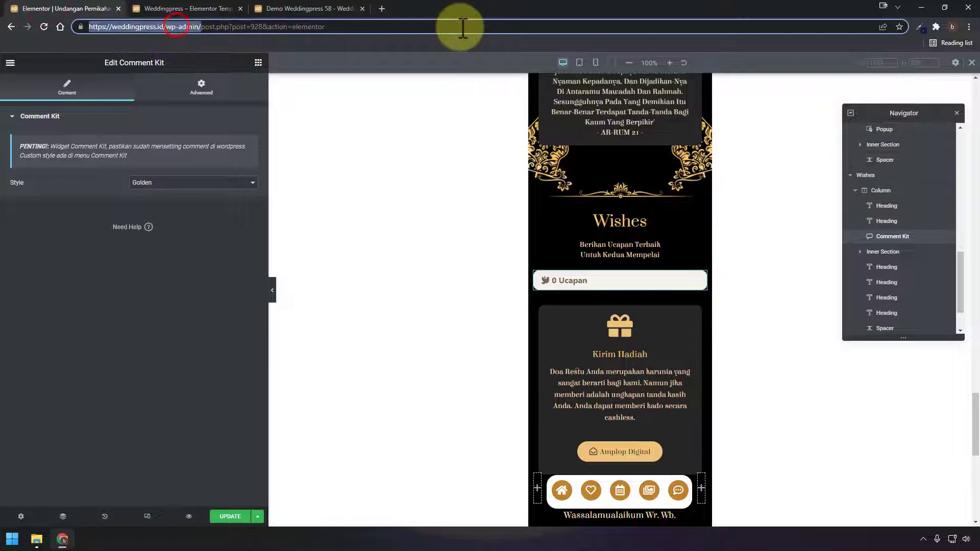
{"action": "key", "text": "ctrl+c"}
{"action": "left_click", "coordinate": [381, 8]}
{"action": "key", "text": "ctrl+v"}
{"action": "key", "text": "Return"}
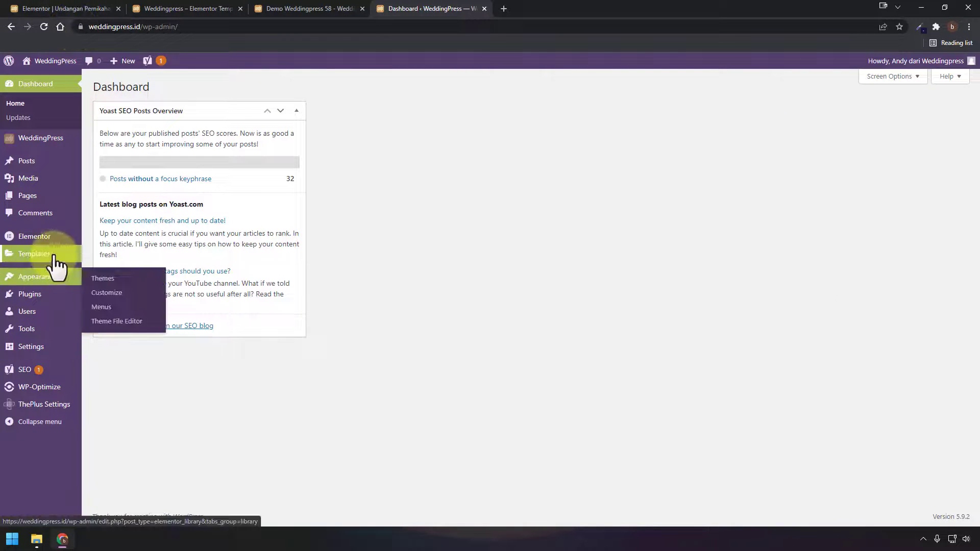
{"action": "mouse_move", "coordinate": [37, 351]}
{"action": "left_click", "coordinate": [144, 388]}
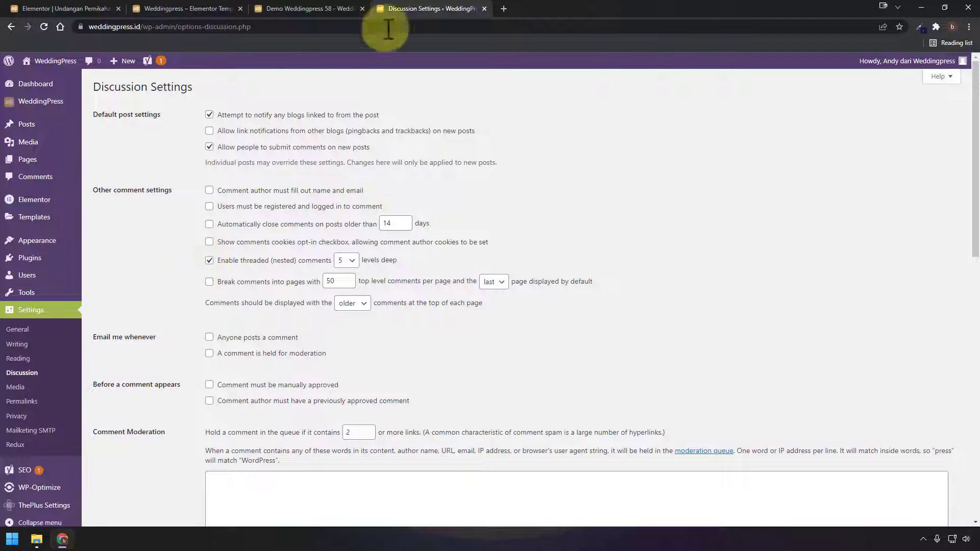
Open the quick editor of the digital wedding invitation post in the posts list to check its Allow Comments option
{"action": "mouse_move", "coordinate": [61, 136]}
{"action": "left_click", "coordinate": [119, 125]}
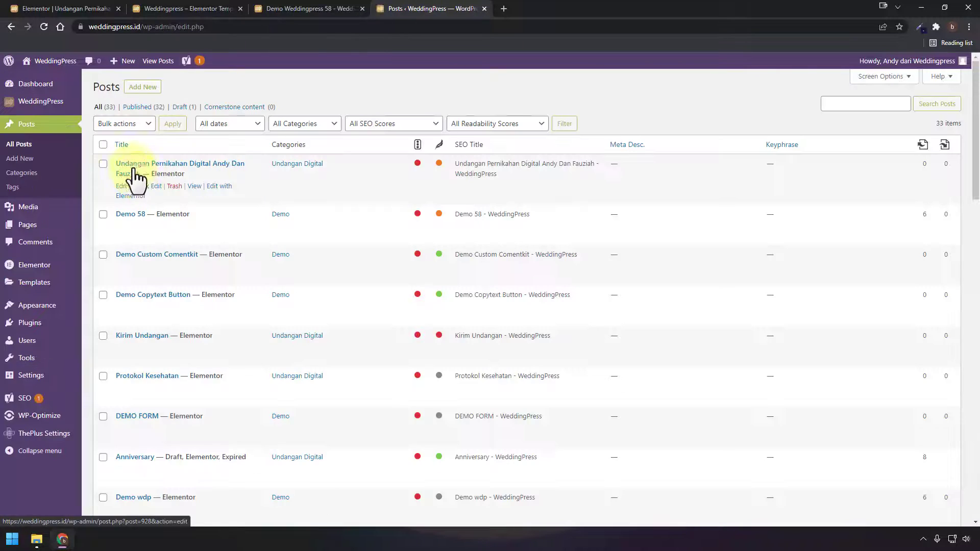
{"action": "left_click", "coordinate": [145, 187]}
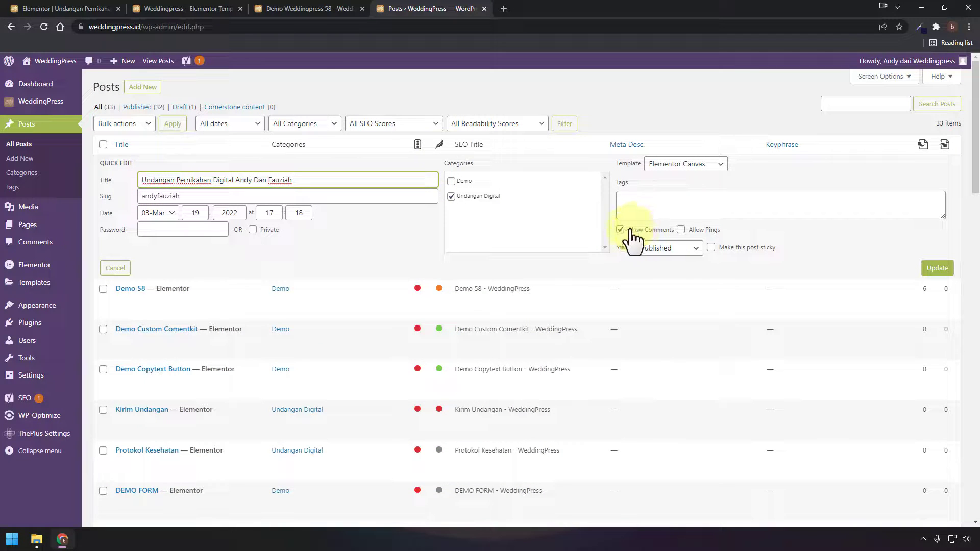
Examine the comment box in the Wishes section of the Demo Weddingpress 58 page and return to the post's quick editor
{"action": "left_click", "coordinate": [307, 8]}
{"action": "scroll", "coordinate": [544, 249], "scroll_direction": "down", "scroll_amount": 10}
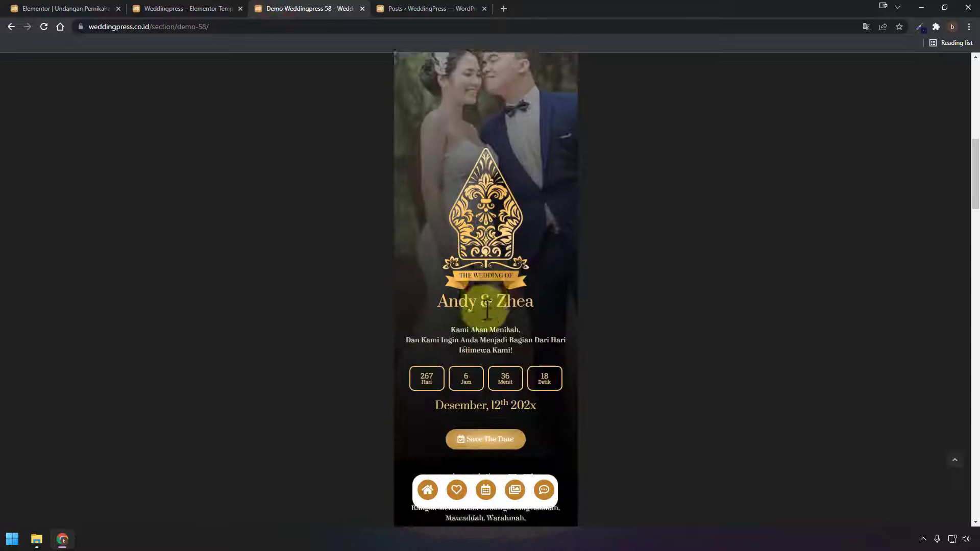
{"action": "left_click", "coordinate": [544, 490]}
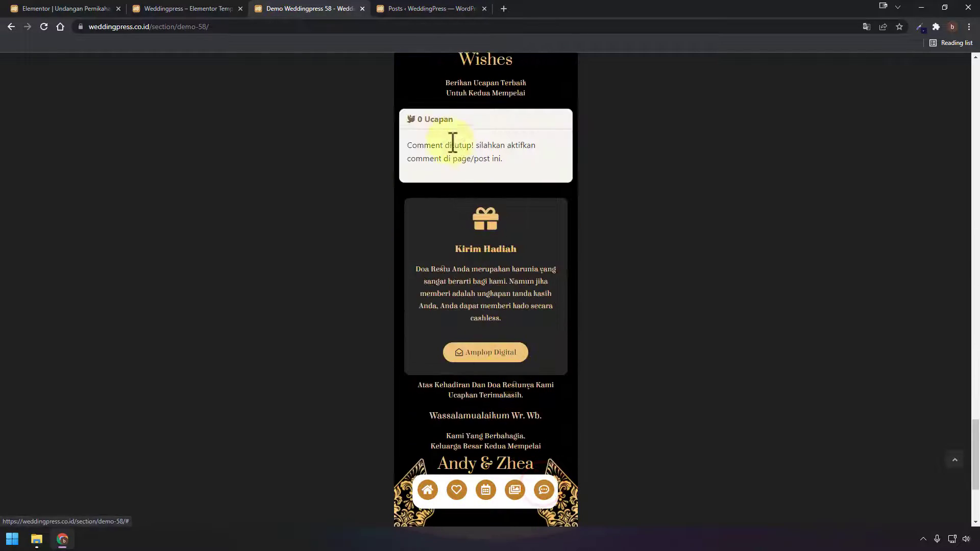
{"action": "left_click_drag", "start_coordinate": [500, 152], "coordinate": [508, 155]}
{"action": "left_click", "coordinate": [413, 9]}
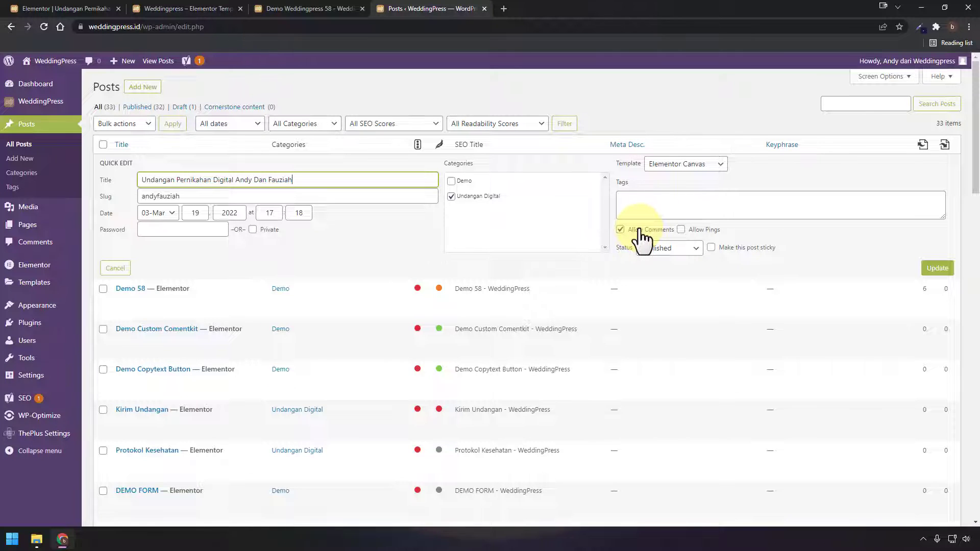
Return to the Elementor editor and inspect the Comment Kit settings and the external URL of the Amplop Digital popup
{"action": "left_click", "coordinate": [36, 9]}
{"action": "scroll", "coordinate": [549, 305], "scroll_direction": "down", "scroll_amount": 2}
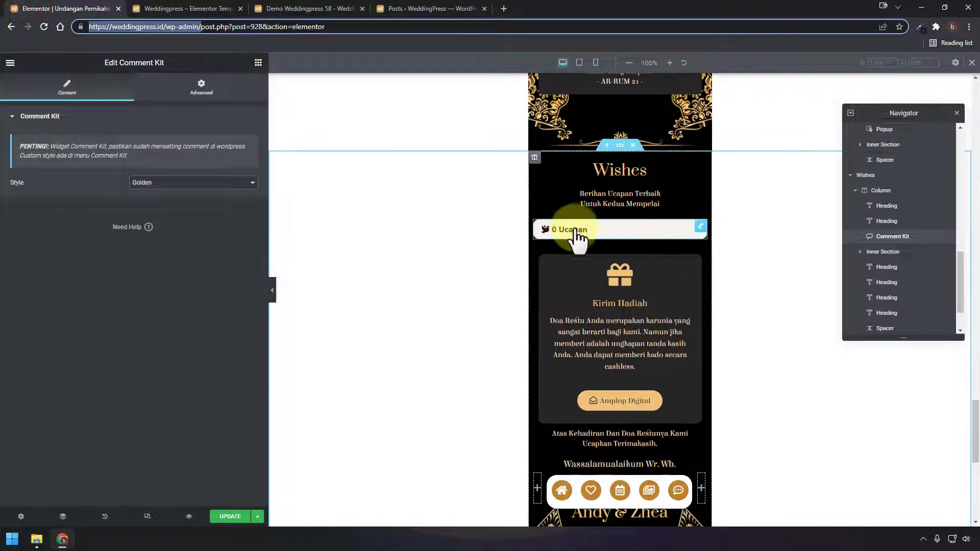
{"action": "left_click", "coordinate": [574, 230]}
{"action": "scroll", "coordinate": [640, 274], "scroll_direction": "down", "scroll_amount": 2}
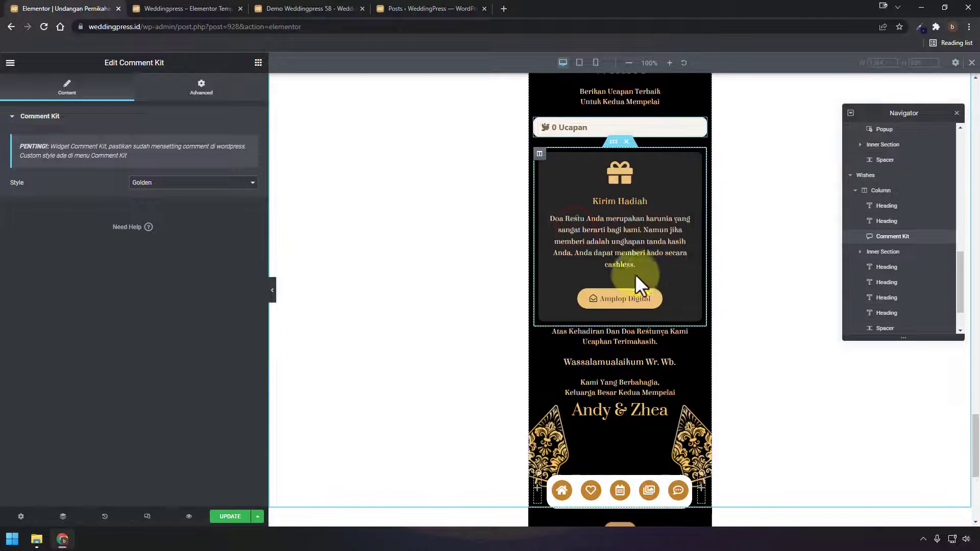
{"action": "left_click", "coordinate": [669, 298]}
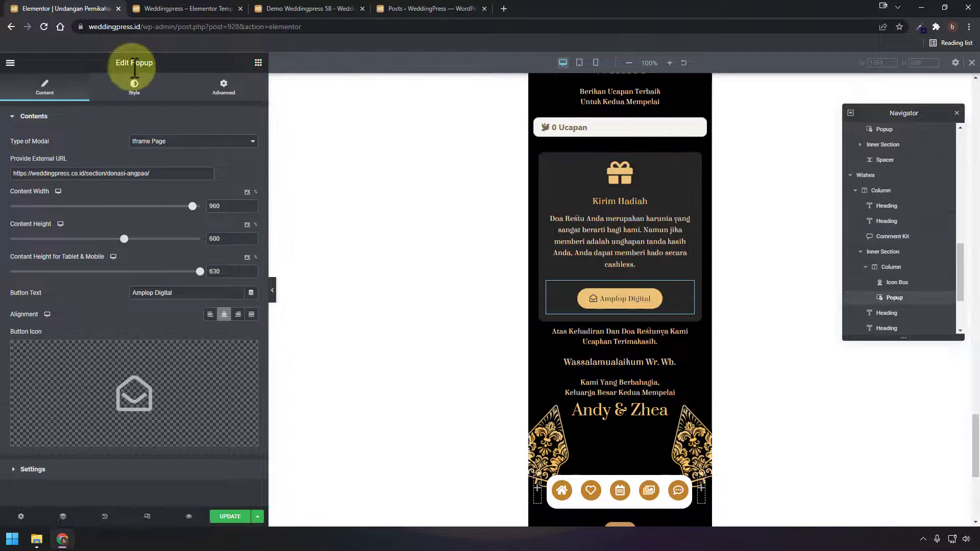
{"action": "left_click_drag", "start_coordinate": [139, 180], "coordinate": [216, 152]}
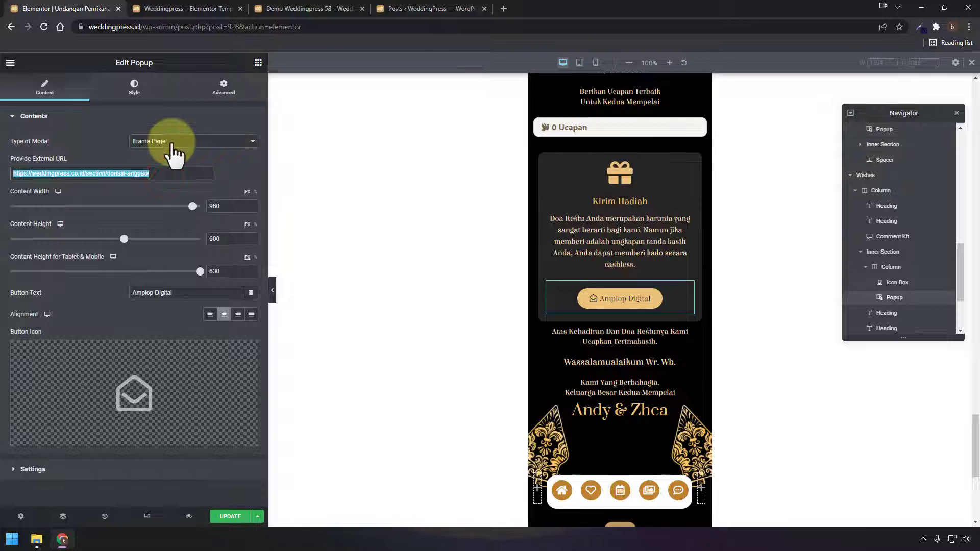
Open the WeddingPress library from the end of the page and preview the Donasi Angpao template in the Lainnya category
{"action": "scroll", "coordinate": [684, 424], "scroll_direction": "down", "scroll_amount": 5}
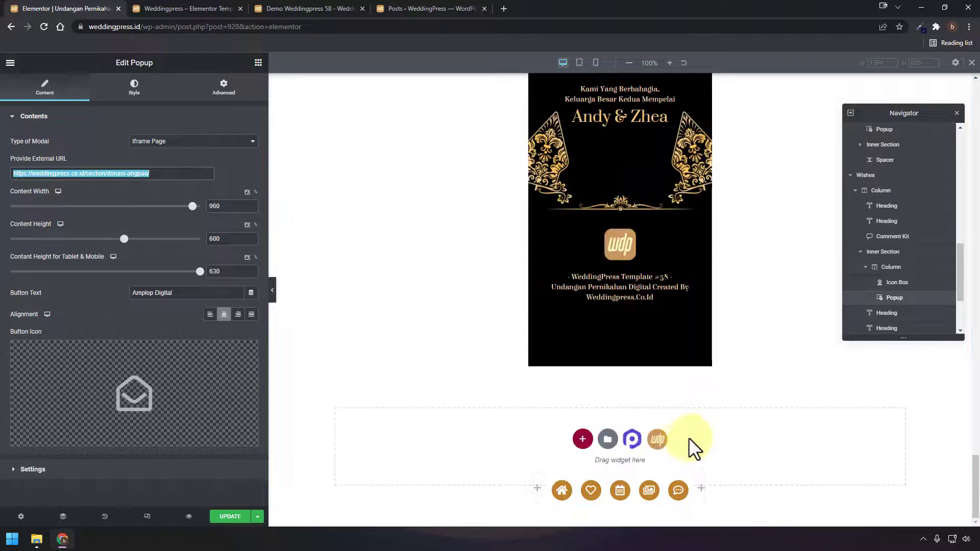
{"action": "left_click", "coordinate": [659, 438]}
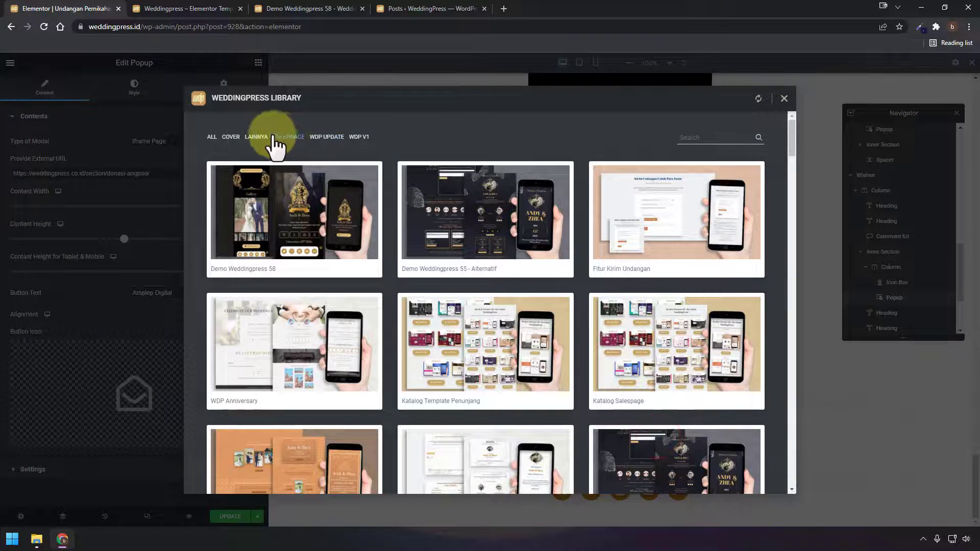
{"action": "left_click", "coordinate": [252, 137]}
{"action": "scroll", "coordinate": [406, 341], "scroll_direction": "down", "scroll_amount": 10}
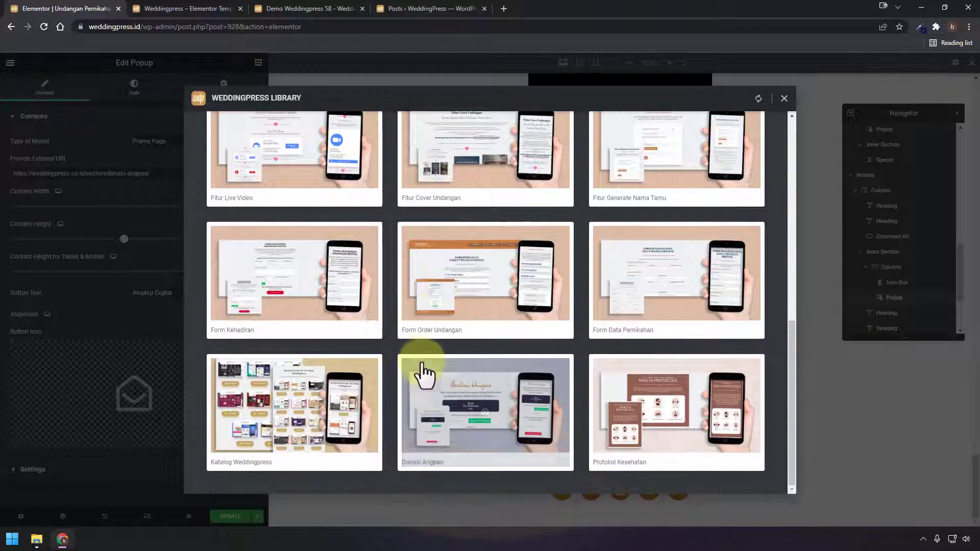
{"action": "left_click", "coordinate": [486, 421]}
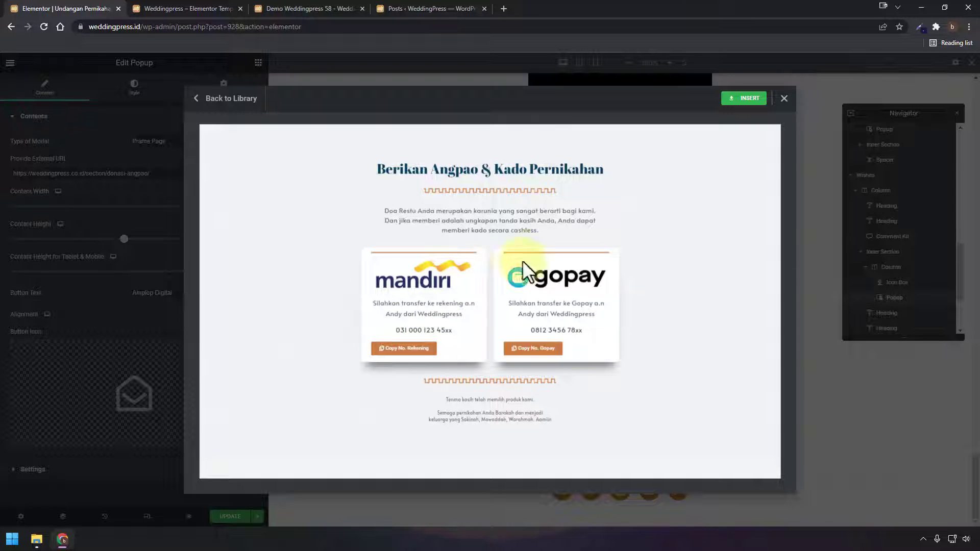
Close the template library and place a Copy Text widget above the Amplop Digital button, with the BCA logo as its image
{"action": "left_click", "coordinate": [783, 99]}
{"action": "left_click", "coordinate": [568, 252]}
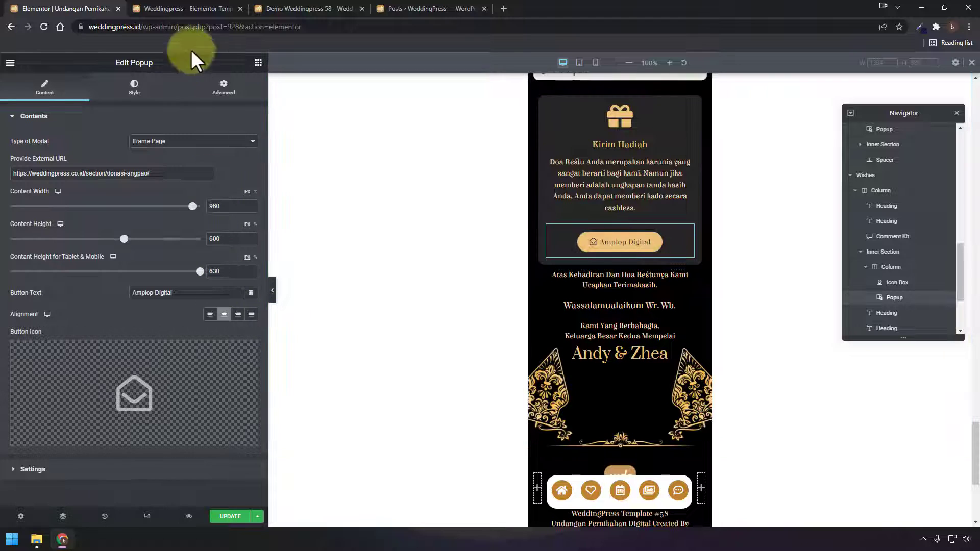
{"action": "left_click", "coordinate": [257, 62]}
{"action": "scroll", "coordinate": [169, 333], "scroll_direction": "down", "scroll_amount": 10}
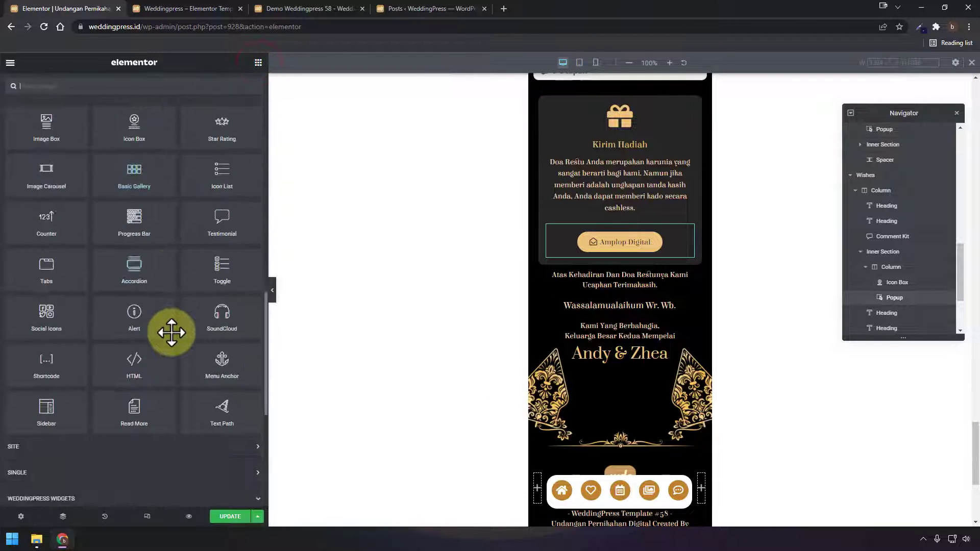
{"action": "scroll", "coordinate": [172, 333], "scroll_direction": "down", "scroll_amount": 5}
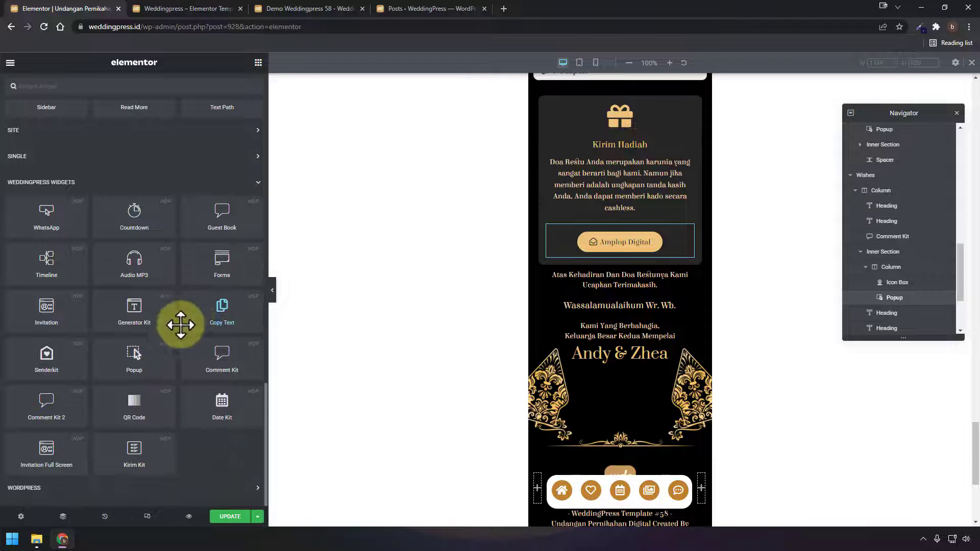
{"action": "left_click_drag", "start_coordinate": [205, 314], "coordinate": [624, 226]}
{"action": "left_click", "coordinate": [93, 234]}
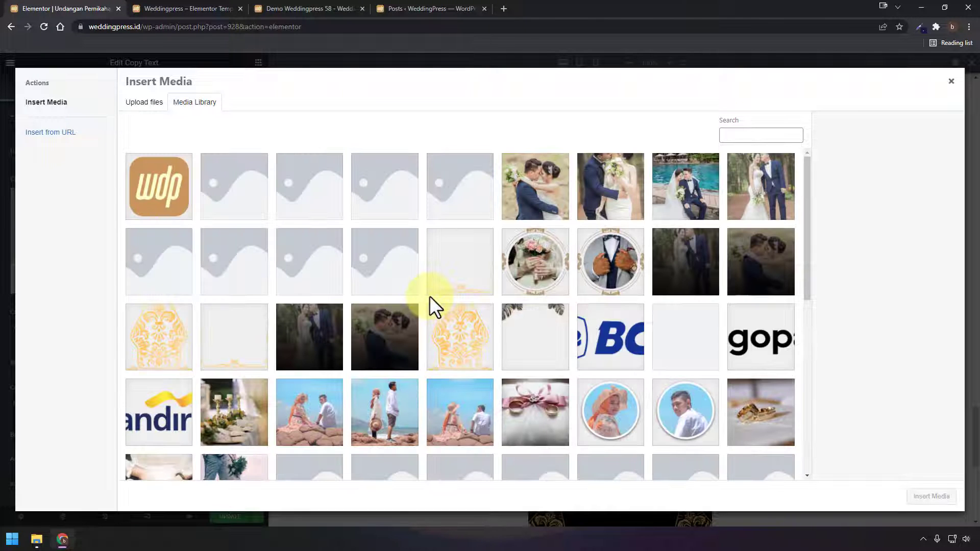
{"action": "left_click", "coordinate": [582, 338]}
{"action": "left_click", "coordinate": [932, 499]}
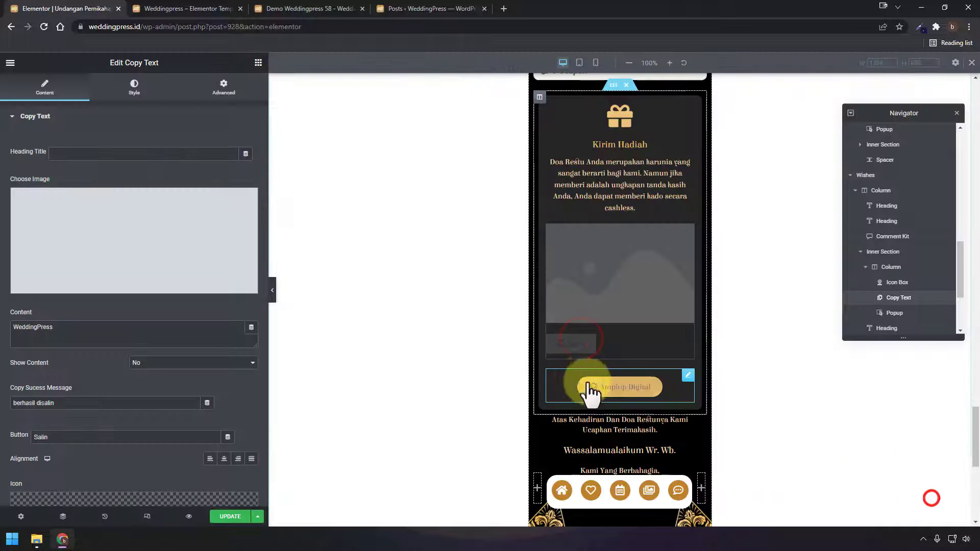
Check the Content and Show Content options of the Copy Text widget and delete it from the Kirim Hadiah section
{"action": "double_click", "coordinate": [93, 336]}
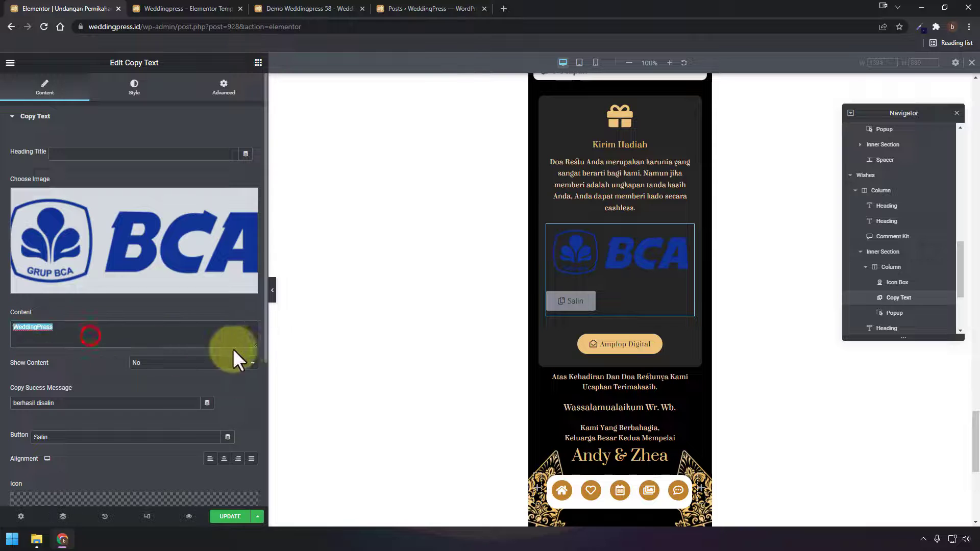
{"action": "left_click", "coordinate": [167, 362]}
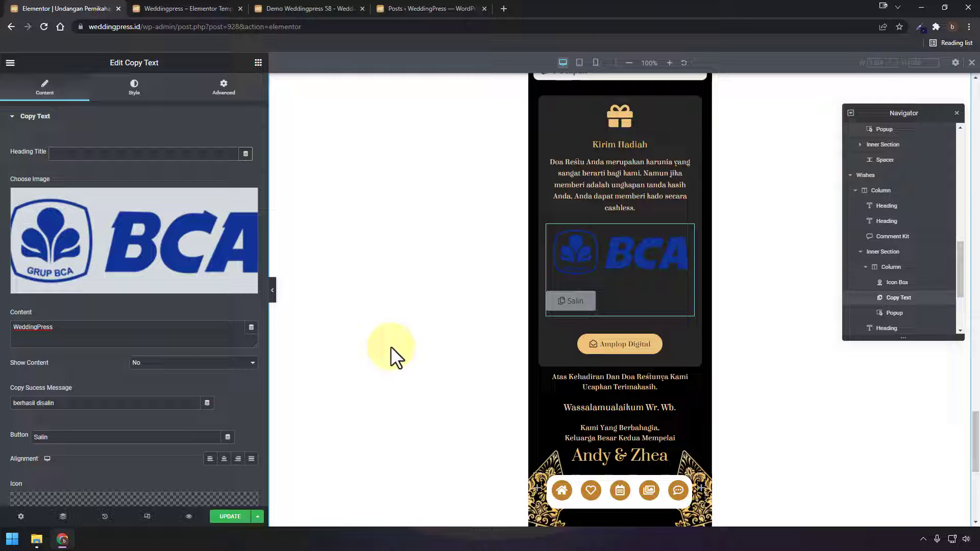
{"action": "right_click", "coordinate": [589, 256]}
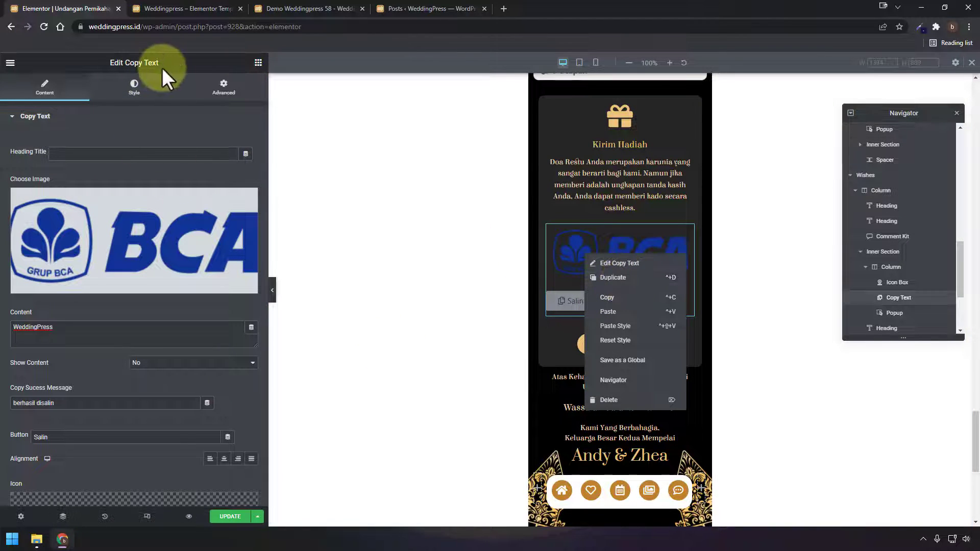
{"action": "left_click", "coordinate": [642, 401]}
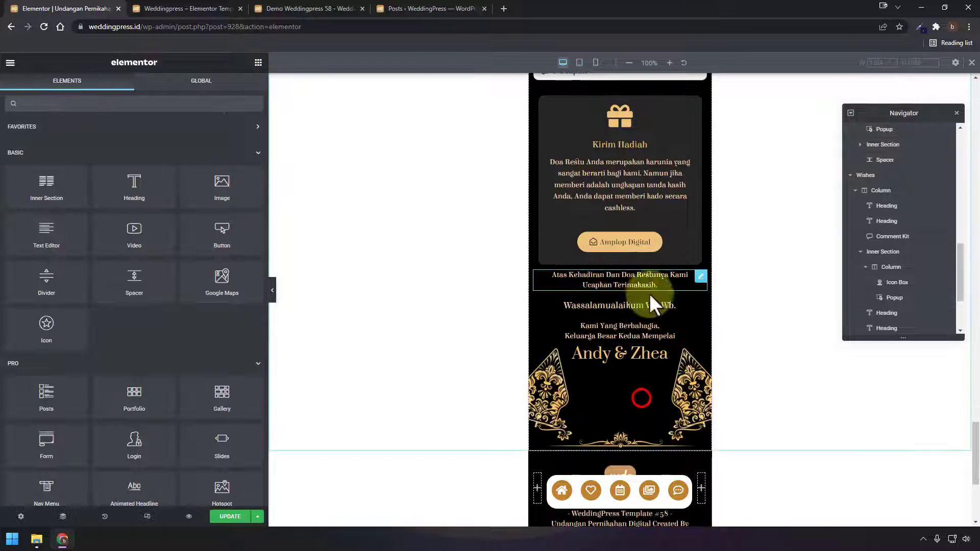
Examine the Request Parameter settings behind the Nama Tamu heading on the invitation's cover
{"action": "scroll", "coordinate": [706, 299], "scroll_direction": "down", "scroll_amount": 4}
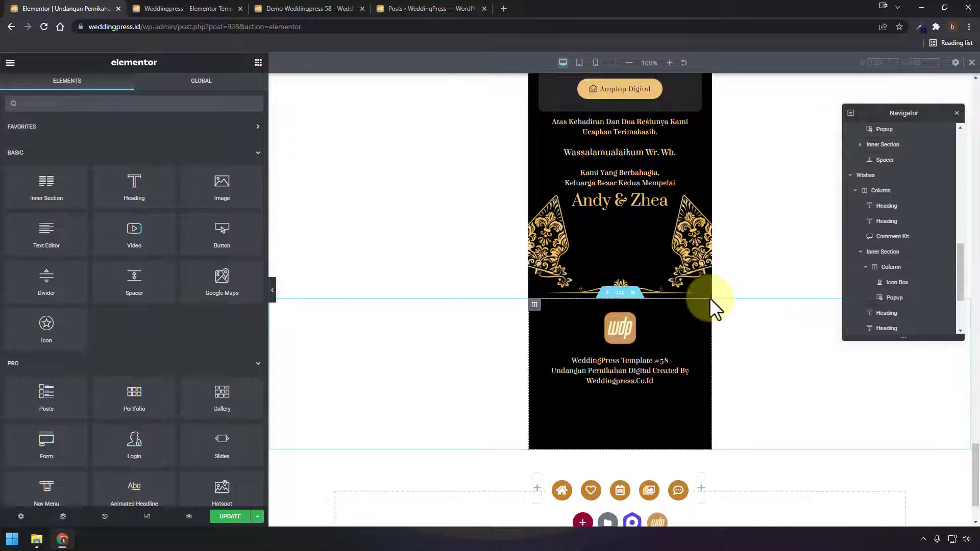
{"action": "scroll", "coordinate": [642, 318], "scroll_direction": "up", "scroll_amount": 5}
{"action": "scroll", "coordinate": [641, 318], "scroll_direction": "up", "scroll_amount": 10}
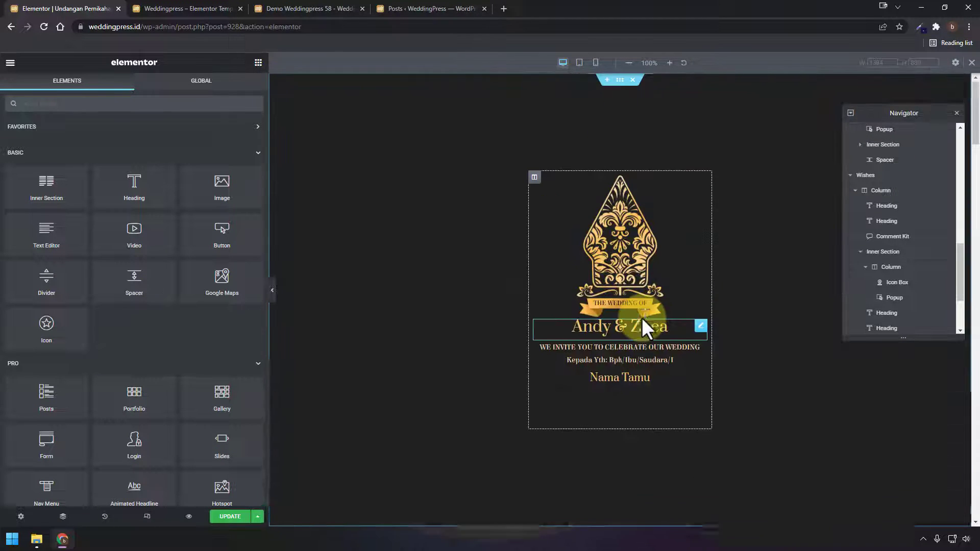
{"action": "left_click", "coordinate": [651, 379]}
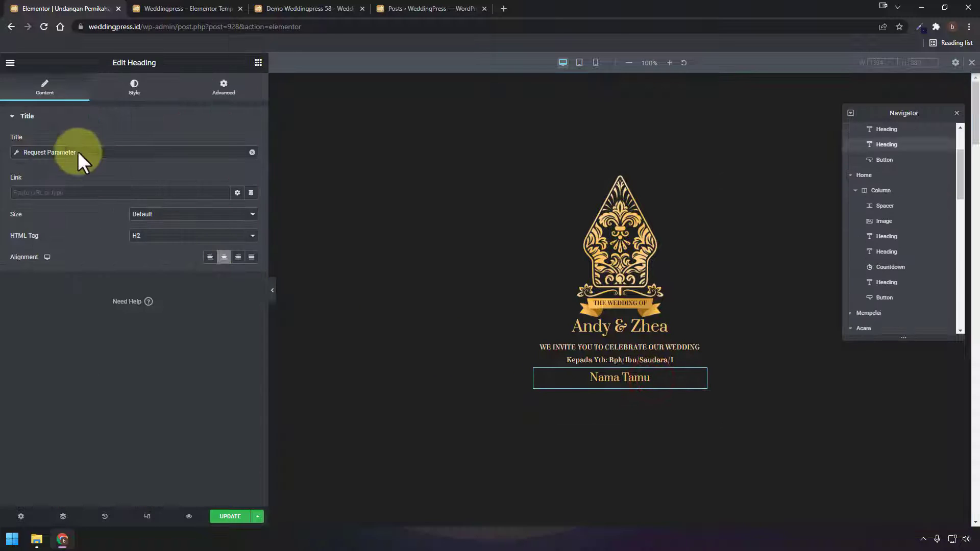
{"action": "left_click", "coordinate": [60, 152]}
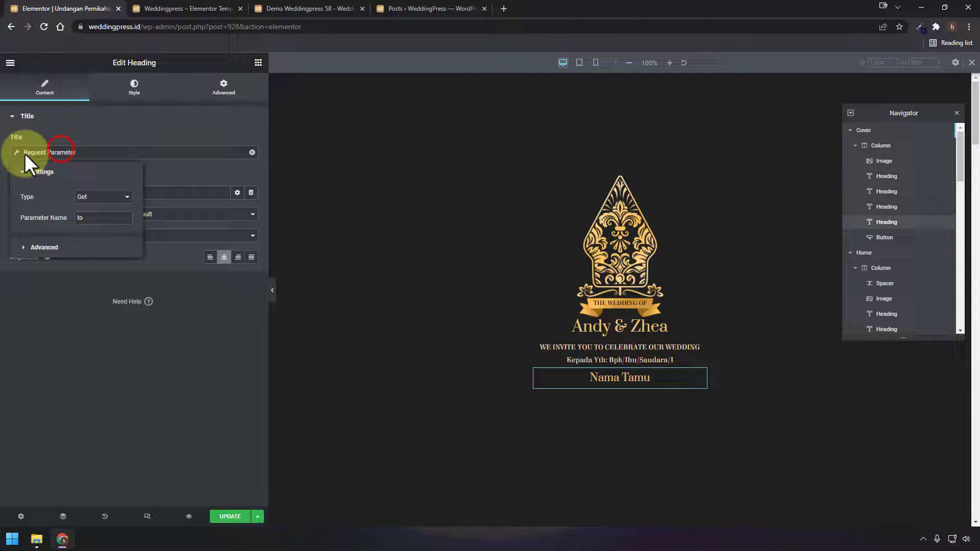
{"action": "double_click", "coordinate": [92, 218]}
{"action": "left_click", "coordinate": [142, 384]}
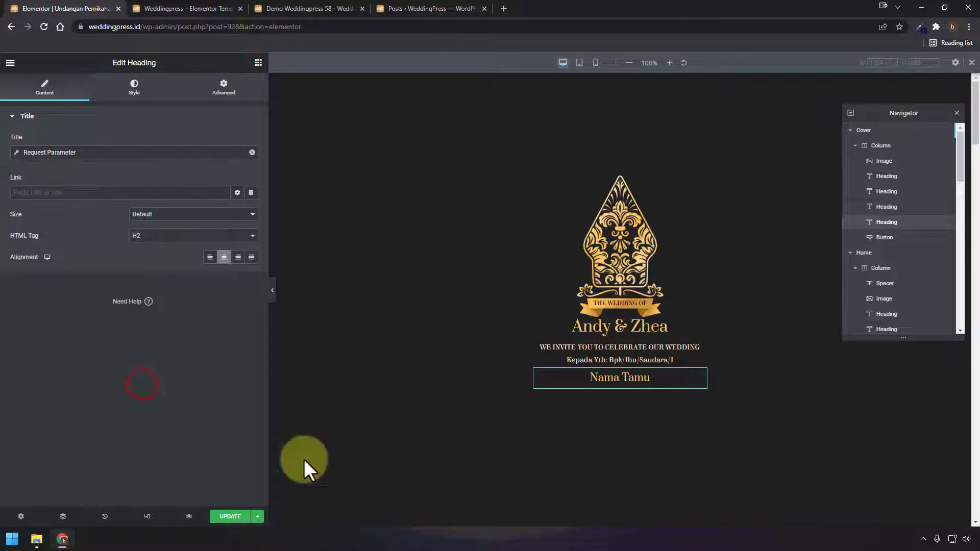
Save the invitation and open its published page in a new browser tab using the post's view link from the posts list
{"action": "left_click", "coordinate": [225, 518]}
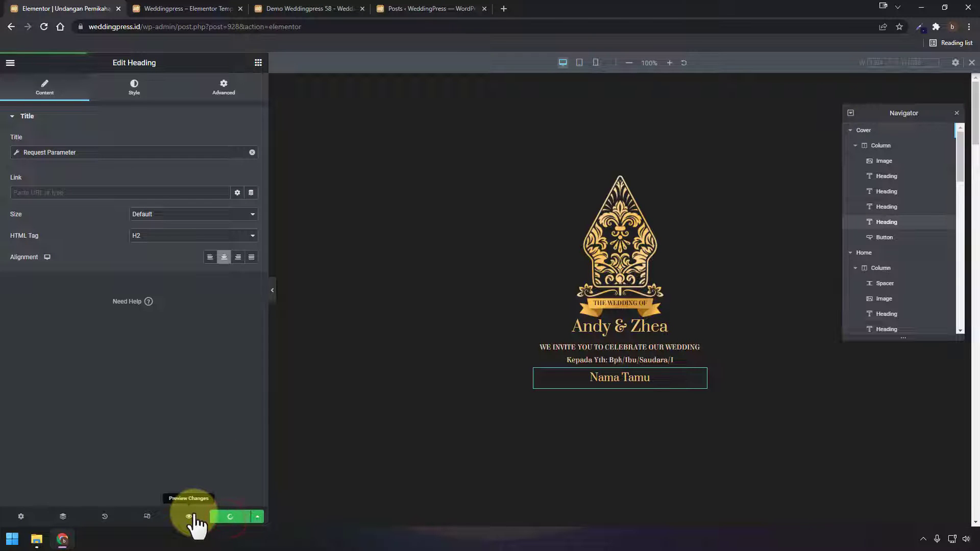
{"action": "left_click", "coordinate": [403, 262]}
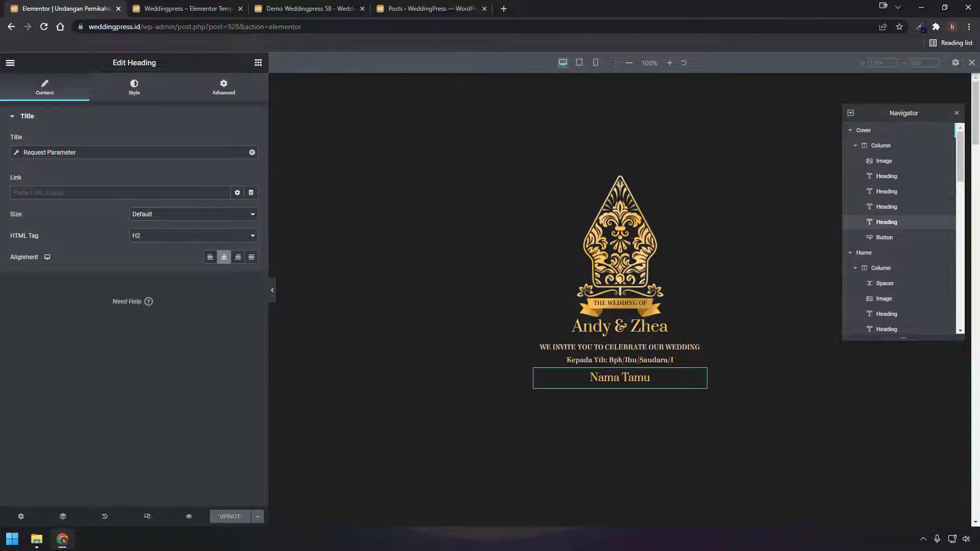
{"action": "left_click", "coordinate": [440, 6]}
{"action": "left_click", "coordinate": [110, 269]}
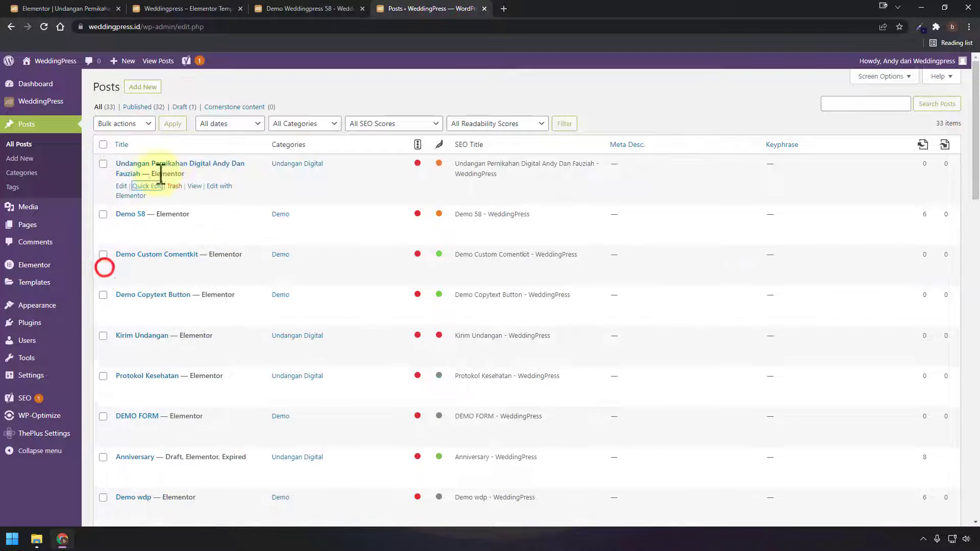
{"action": "right_click", "coordinate": [197, 188]}
{"action": "left_click", "coordinate": [271, 250]}
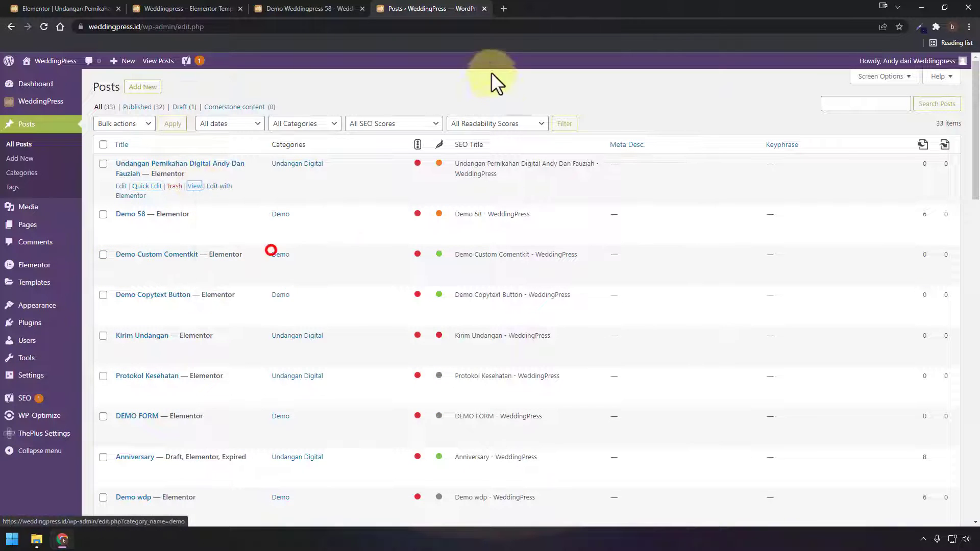
{"action": "left_click", "coordinate": [509, 6]}
{"action": "right_click", "coordinate": [483, 28]}
{"action": "left_click", "coordinate": [563, 113]}
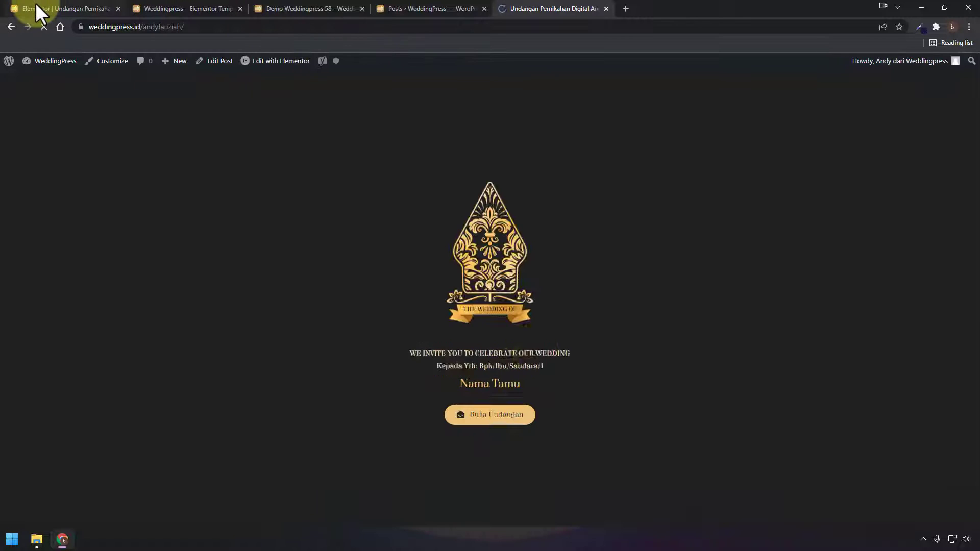
Check the heading's parameter name, append ?to= with a plus-separated guest name to the invitation's URL, and load the personalised cover
{"action": "left_click", "coordinate": [65, 7]}
{"action": "left_click", "coordinate": [16, 152]}
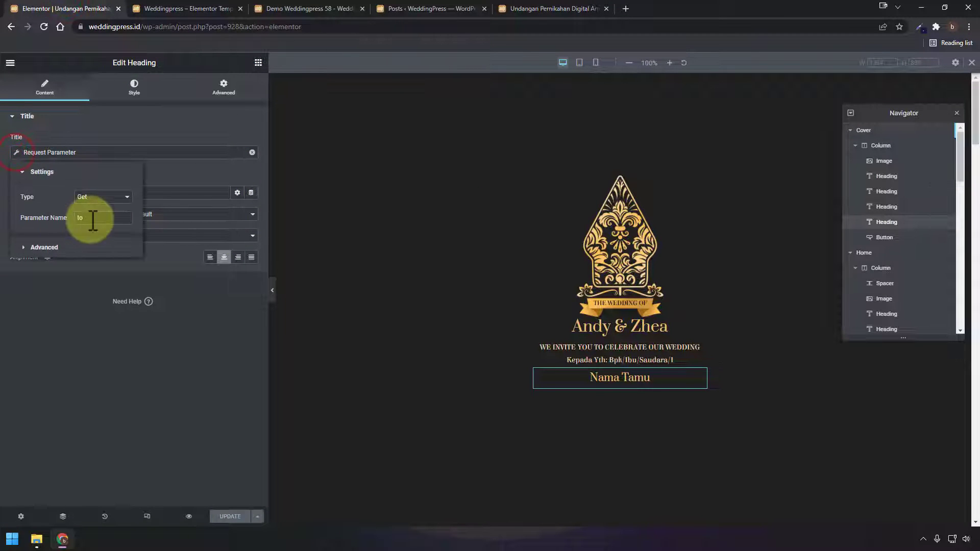
{"action": "left_click", "coordinate": [511, 12]}
{"action": "left_click", "coordinate": [201, 25]}
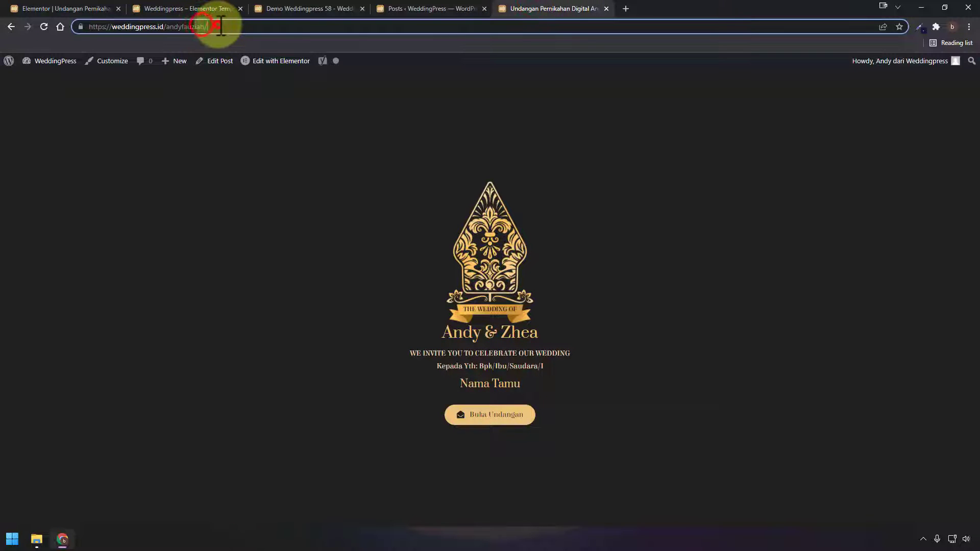
{"action": "type", "text": "?to"}
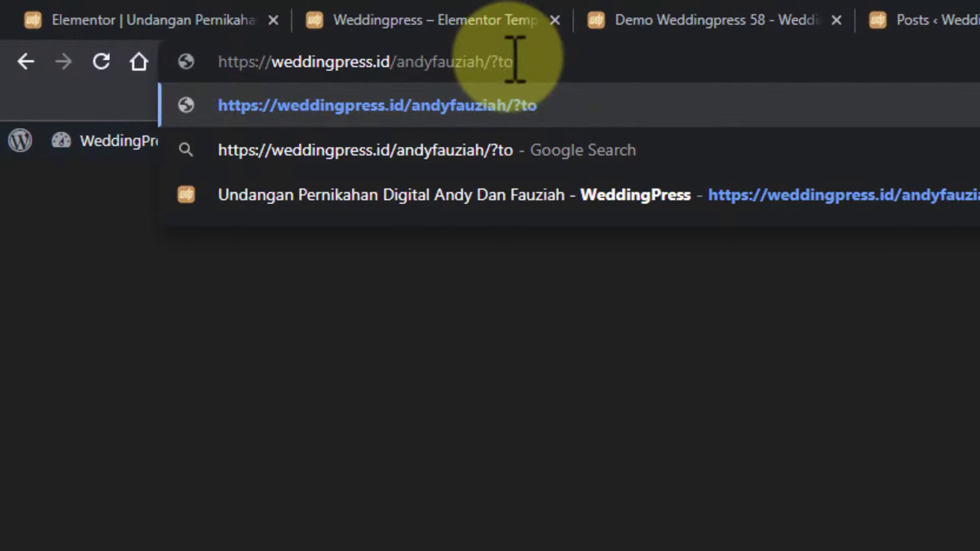
{"action": "type", "text": "=Andy"}
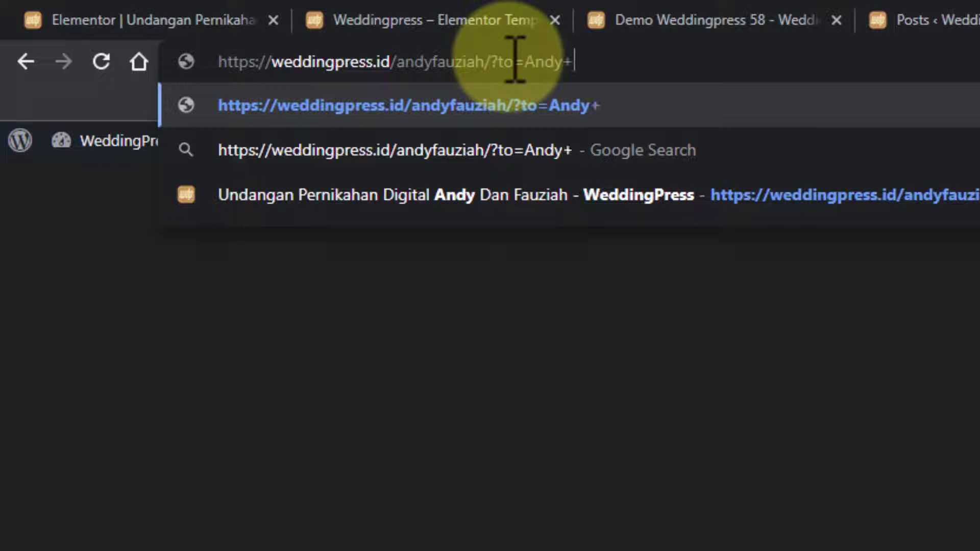
{"action": "type", "text": "+A"}
{"action": "key", "text": "BackSpace"}
{"action": "type", "text": "Dari+We"}
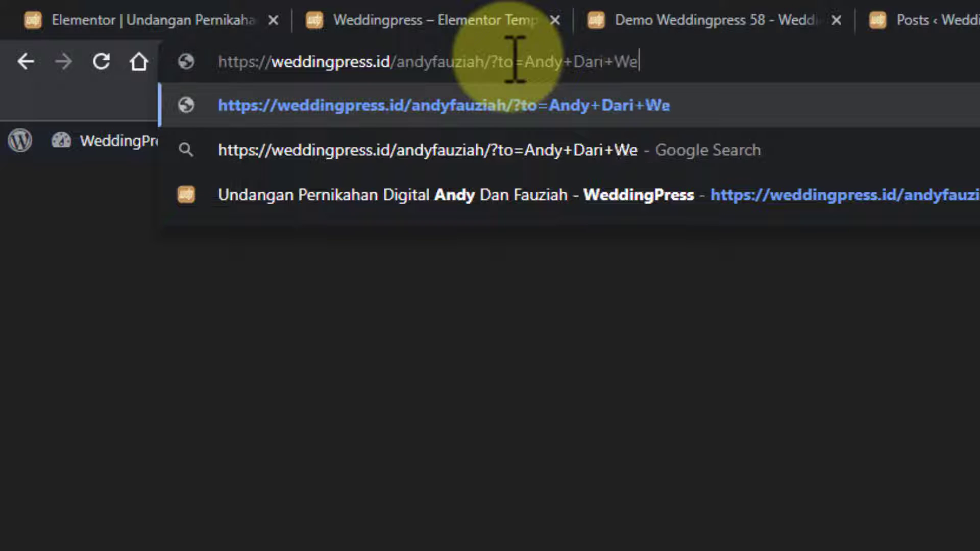
{"action": "type", "text": "ddingpress"}
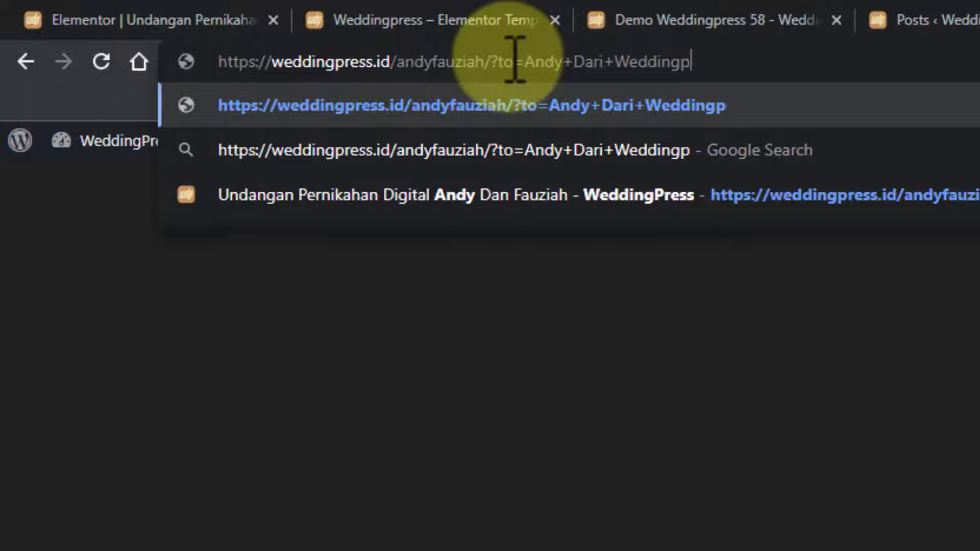
{"action": "key", "text": "Return"}
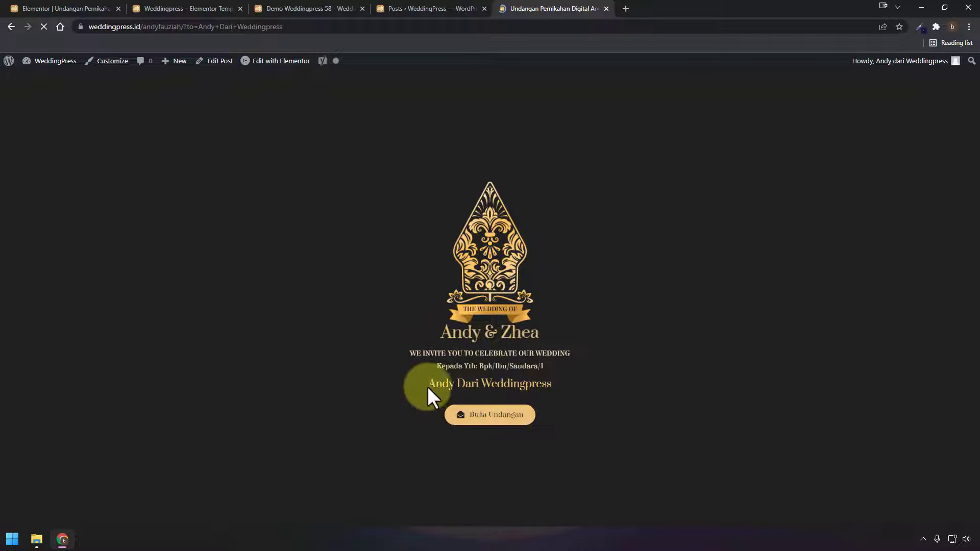
{"action": "left_click_drag", "start_coordinate": [428, 389], "coordinate": [575, 391]}
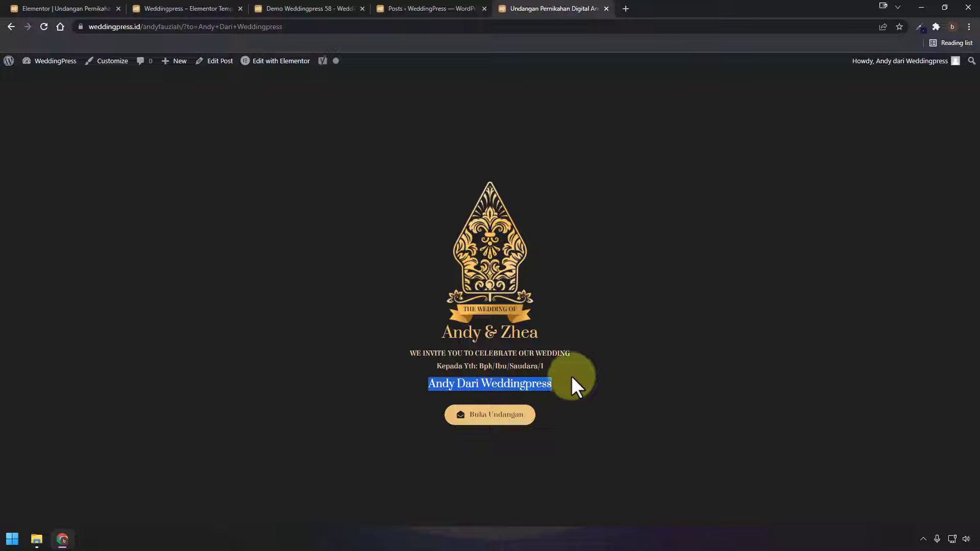
{"action": "left_click", "coordinate": [552, 379]}
Return to the Elementor editor, collapse all sections in the Navigator and expand the MENU NAVIGASI section
{"action": "left_click", "coordinate": [62, 9]}
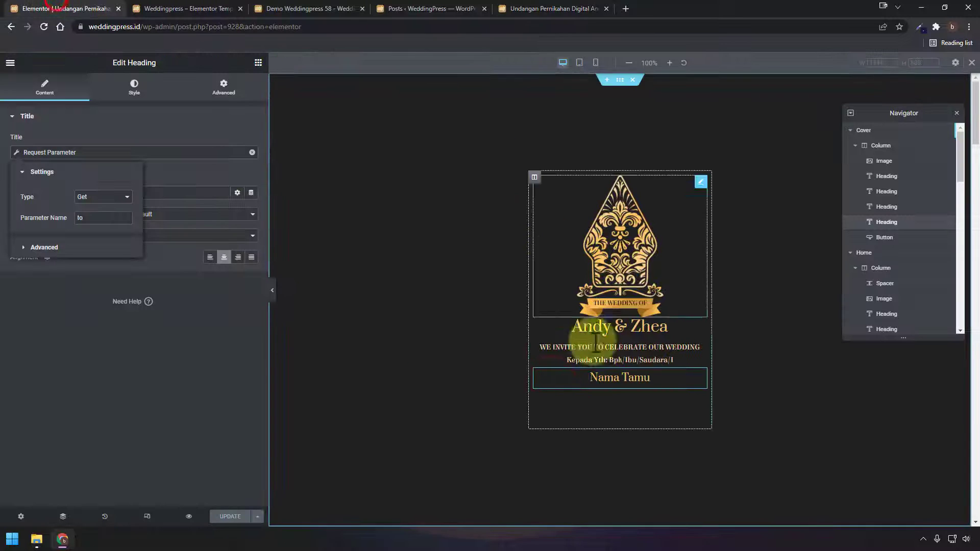
{"action": "left_click", "coordinate": [147, 330]}
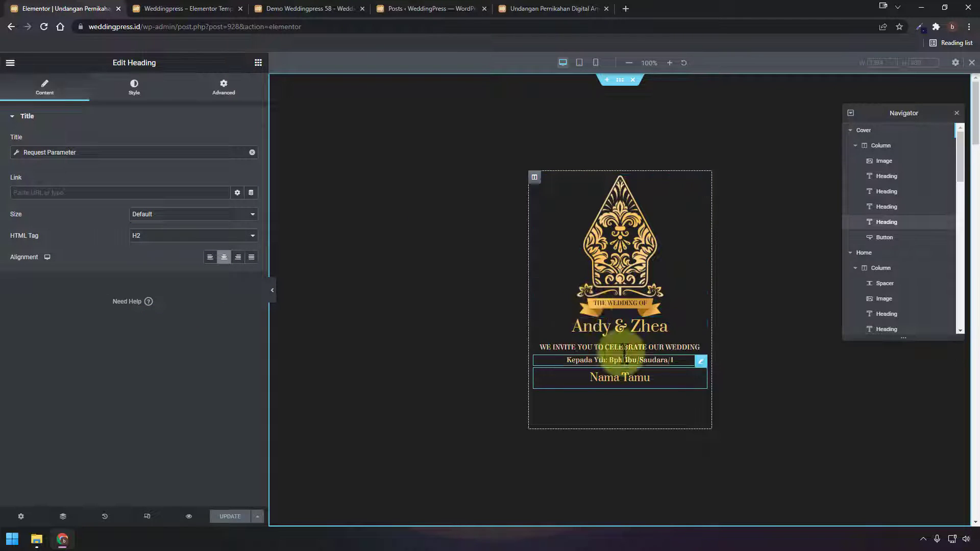
{"action": "scroll", "coordinate": [687, 430], "scroll_direction": "down", "scroll_amount": 15}
{"action": "scroll", "coordinate": [687, 430], "scroll_direction": "down", "scroll_amount": 10}
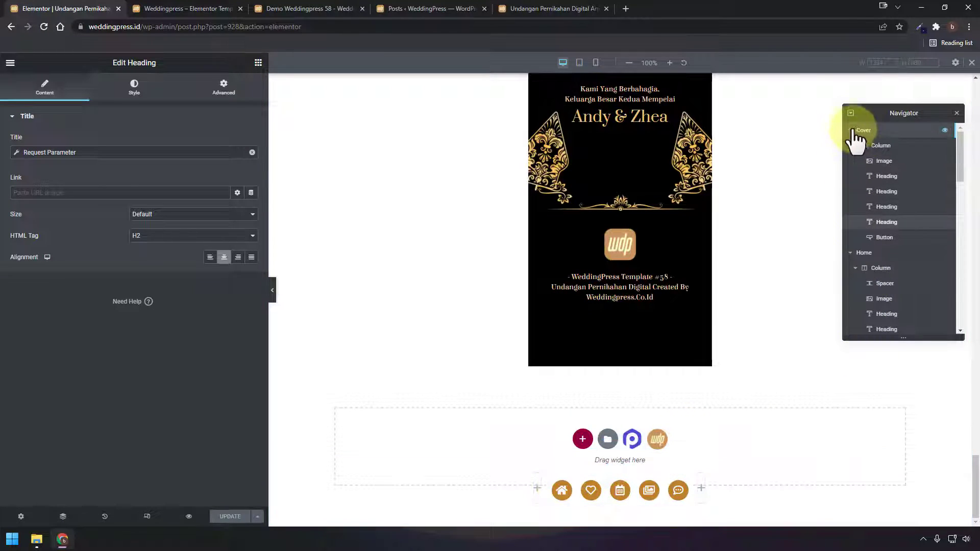
{"action": "left_click", "coordinate": [851, 113]}
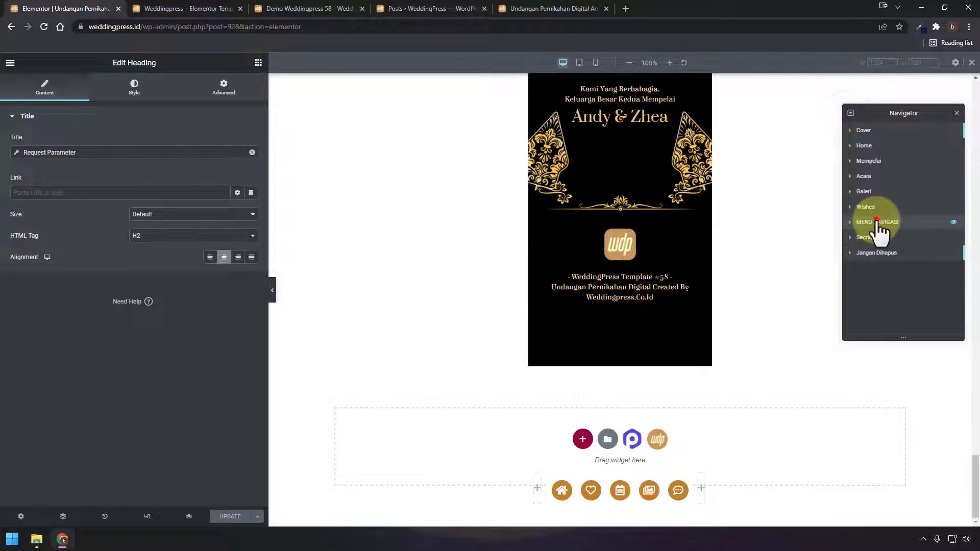
{"action": "left_click", "coordinate": [874, 224]}
{"action": "left_click", "coordinate": [851, 222]}
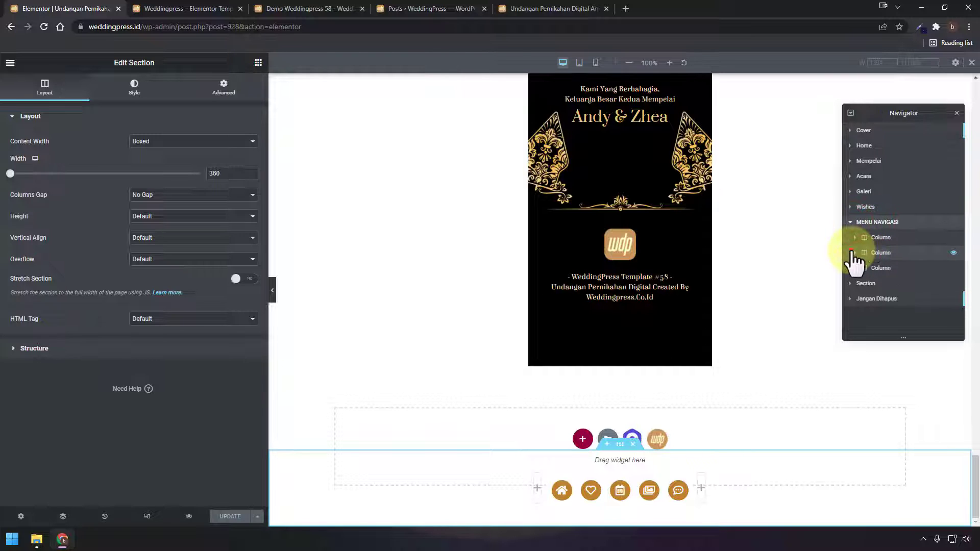
{"action": "left_click", "coordinate": [854, 254]}
Examine the anchor links of the icon boxes in the navigation menu and jump to the sections they target
{"action": "scroll", "coordinate": [592, 465], "scroll_direction": "up", "scroll_amount": 4}
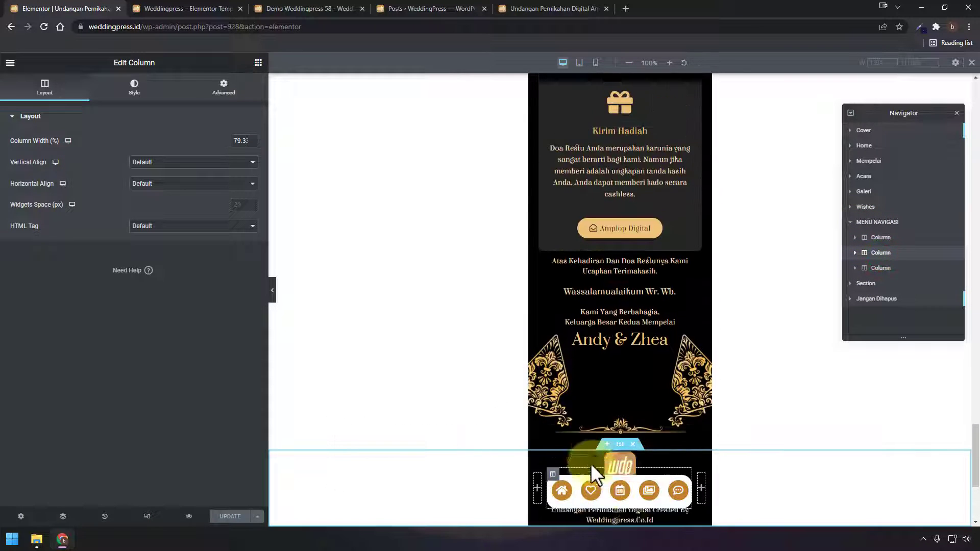
{"action": "left_click", "coordinate": [564, 489]}
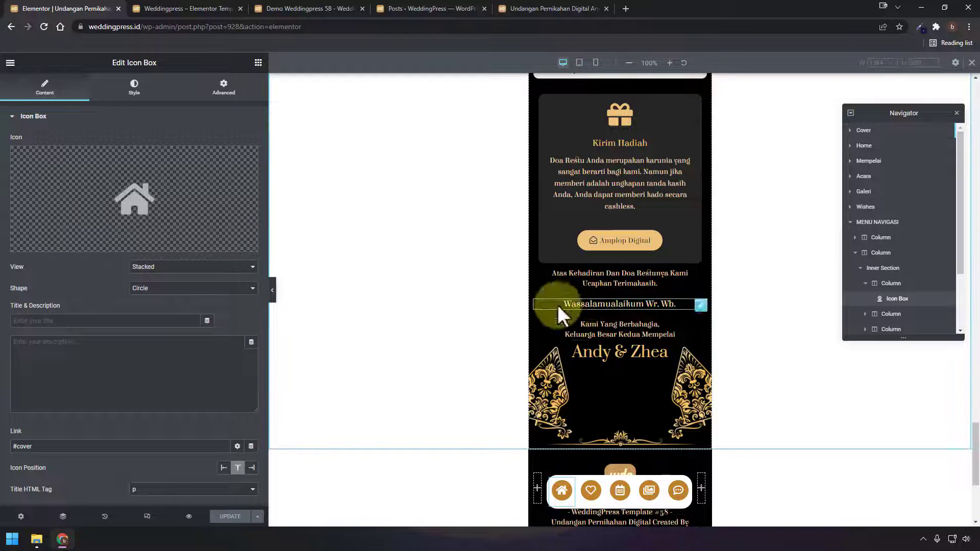
{"action": "left_click", "coordinate": [592, 490]}
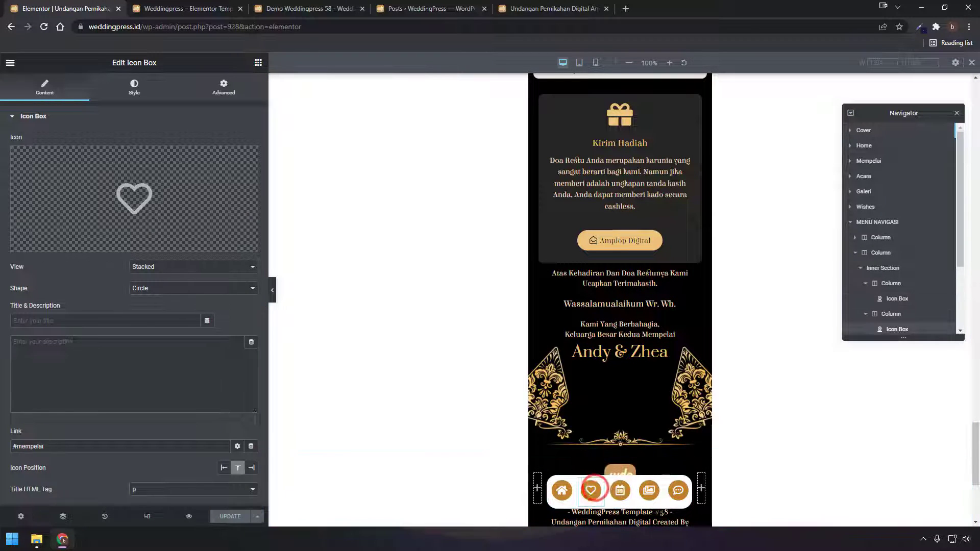
{"action": "left_click", "coordinate": [621, 488]}
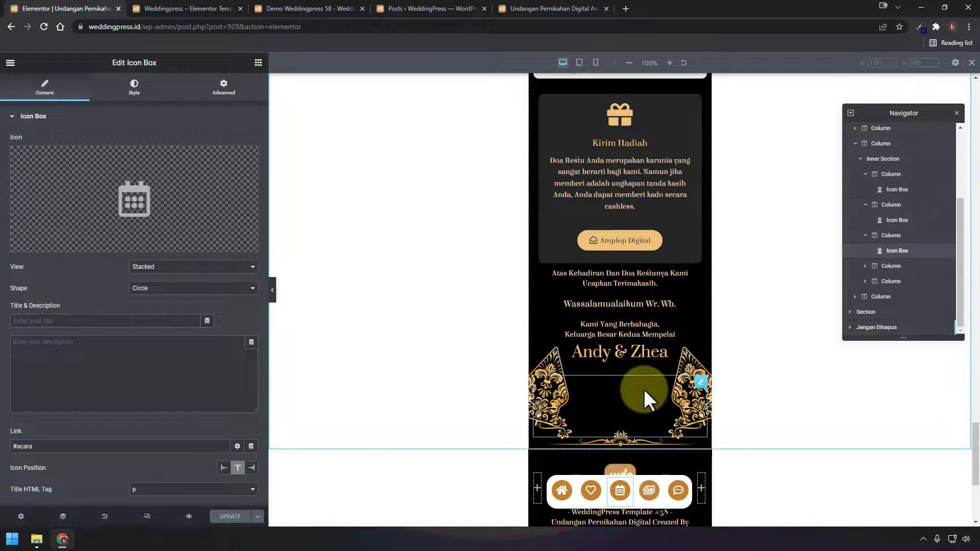
{"action": "left_click", "coordinate": [649, 491]}
{"action": "left_click", "coordinate": [679, 491]}
{"action": "left_click", "coordinate": [562, 492]}
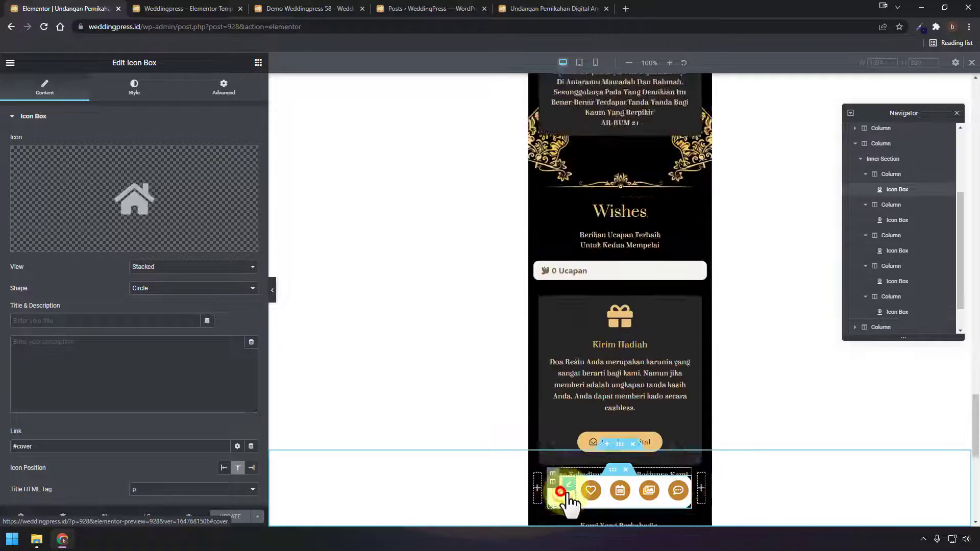
{"action": "left_click", "coordinate": [590, 492]}
{"action": "left_click", "coordinate": [620, 492]}
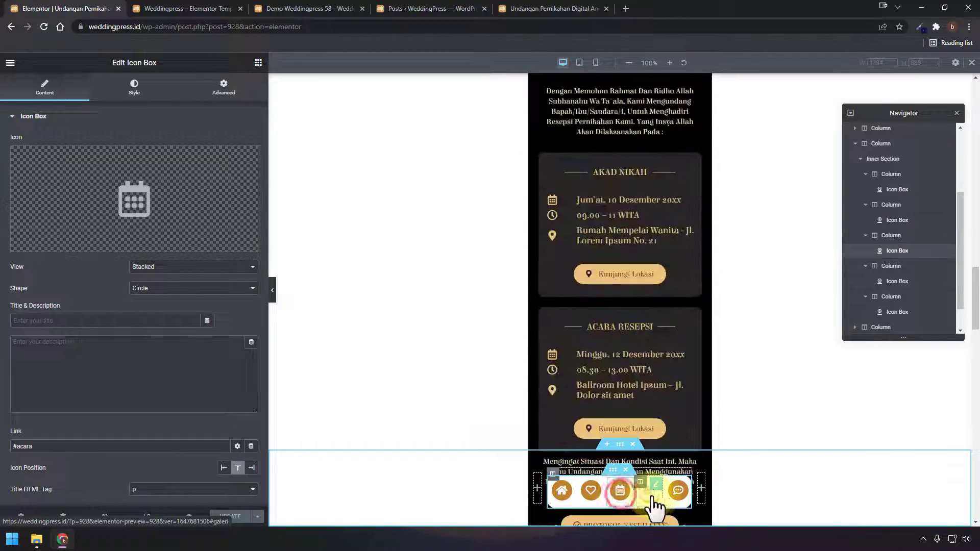
{"action": "left_click", "coordinate": [649, 491]}
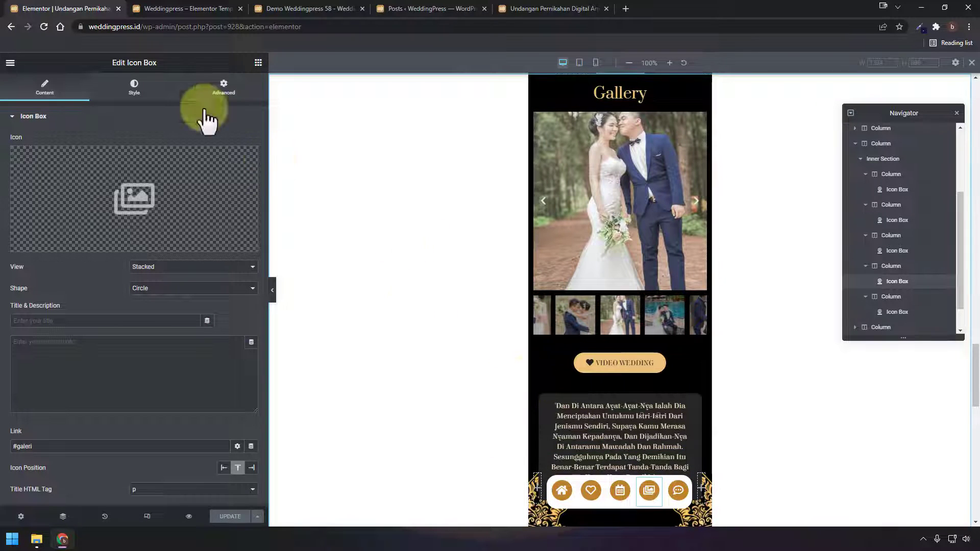
Add a WeddingPress Audio MP3 widget to the empty column after the navigation icons in the MENU NAVIGASI section
{"action": "left_click", "coordinate": [258, 64]}
{"action": "scroll", "coordinate": [172, 396], "scroll_direction": "down", "scroll_amount": 15}
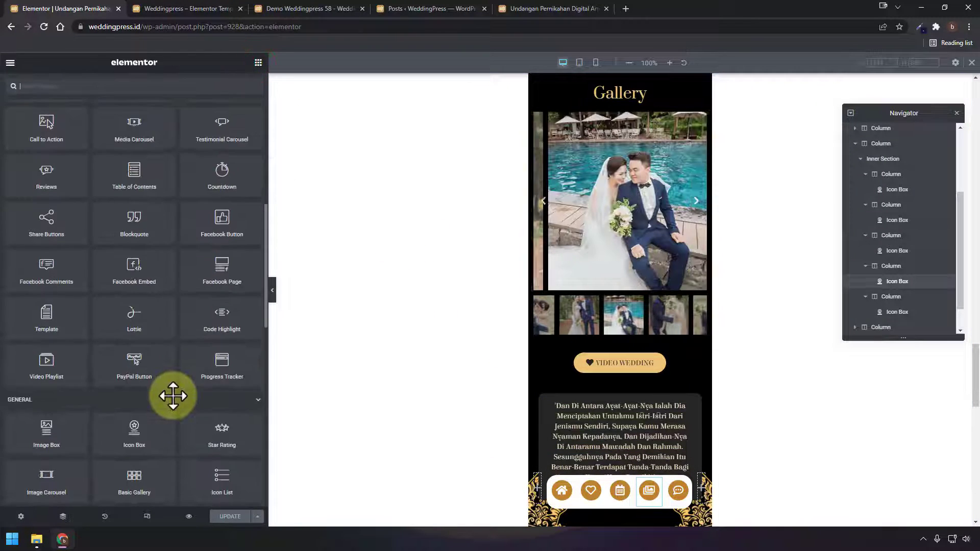
{"action": "scroll", "coordinate": [173, 398], "scroll_direction": "down", "scroll_amount": 3}
{"action": "scroll", "coordinate": [162, 376], "scroll_direction": "up", "scroll_amount": 4}
{"action": "scroll", "coordinate": [84, 377], "scroll_direction": "down", "scroll_amount": 6}
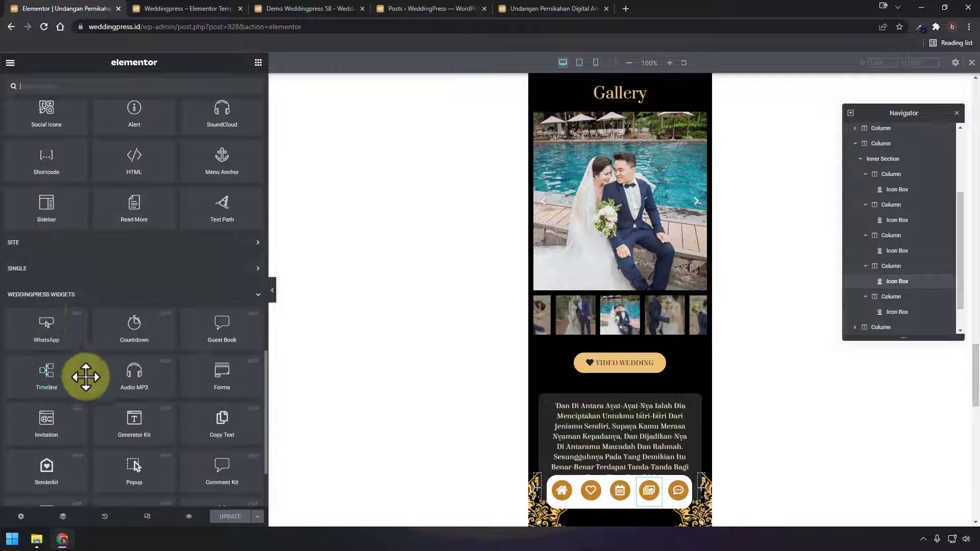
{"action": "scroll", "coordinate": [174, 315], "scroll_direction": "down", "scroll_amount": 1}
{"action": "left_click_drag", "start_coordinate": [134, 323], "coordinate": [702, 482]}
{"action": "scroll", "coordinate": [702, 475], "scroll_direction": "down", "scroll_amount": 4}
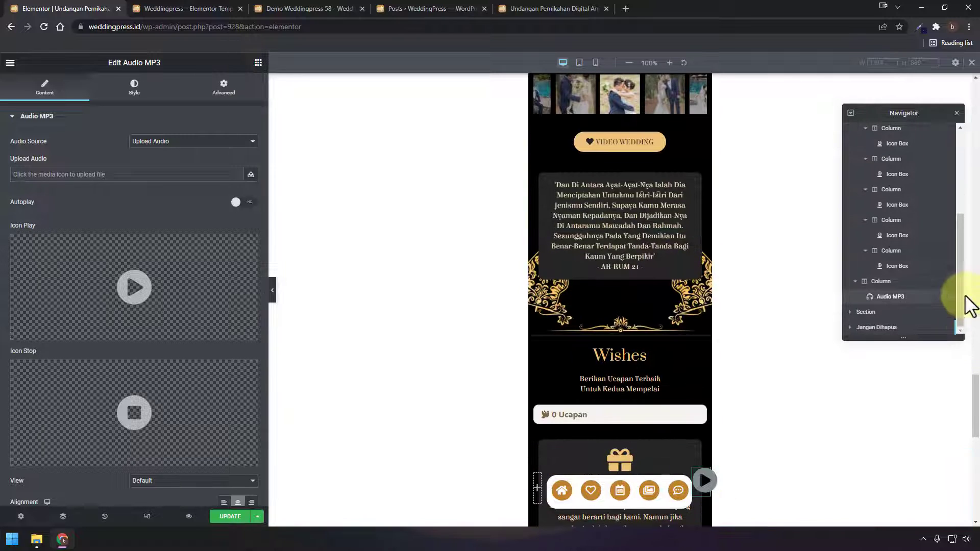
{"action": "scroll", "coordinate": [702, 486], "scroll_direction": "down", "scroll_amount": 10}
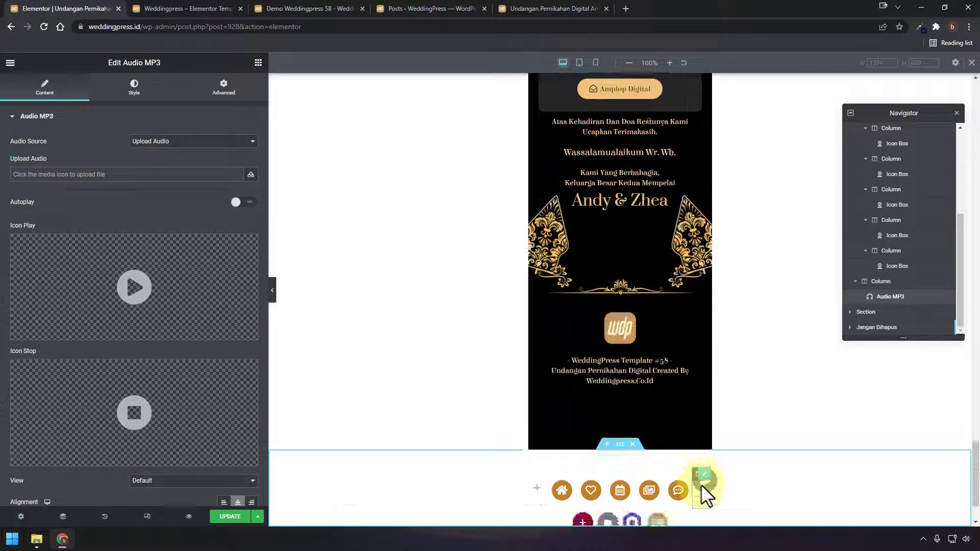
Copy the text color code from the couple's names heading in the closing part of the invitation
{"action": "scroll", "coordinate": [701, 487], "scroll_direction": "up", "scroll_amount": 4}
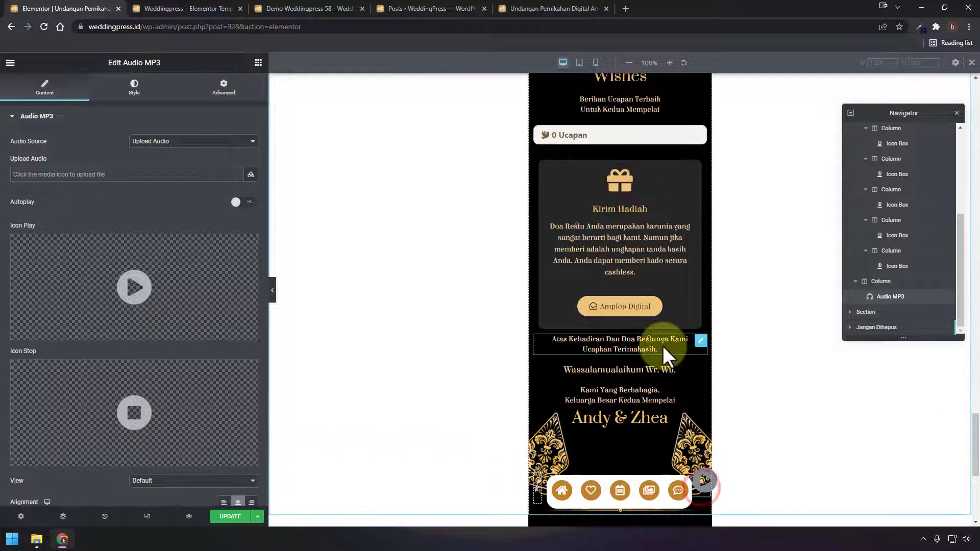
{"action": "left_click", "coordinate": [646, 420]}
{"action": "left_click", "coordinate": [134, 87]}
{"action": "left_click", "coordinate": [250, 141]}
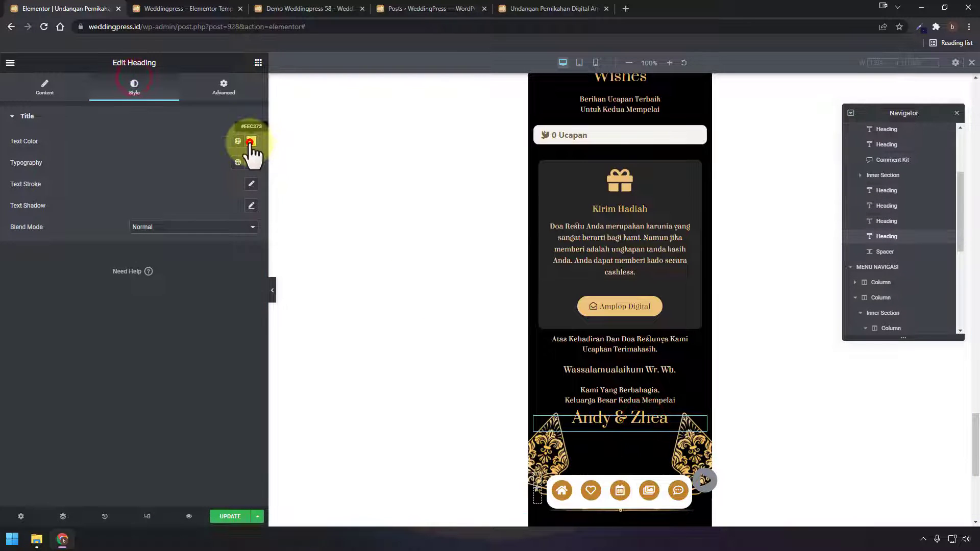
Set the Audio MP3 widget's play icon to the solid Play icon from the icon library
{"action": "left_click", "coordinate": [704, 483]}
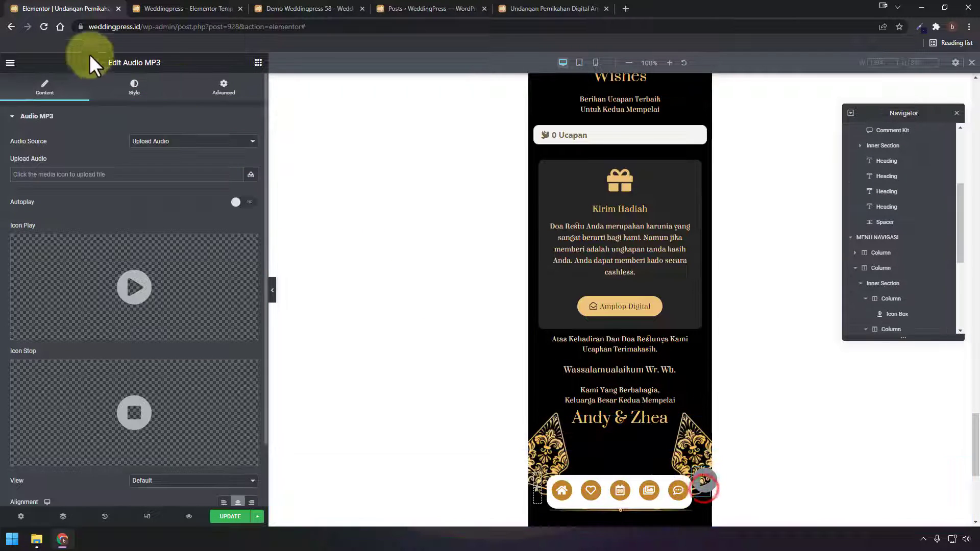
{"action": "scroll", "coordinate": [225, 307], "scroll_direction": "down", "scroll_amount": 2}
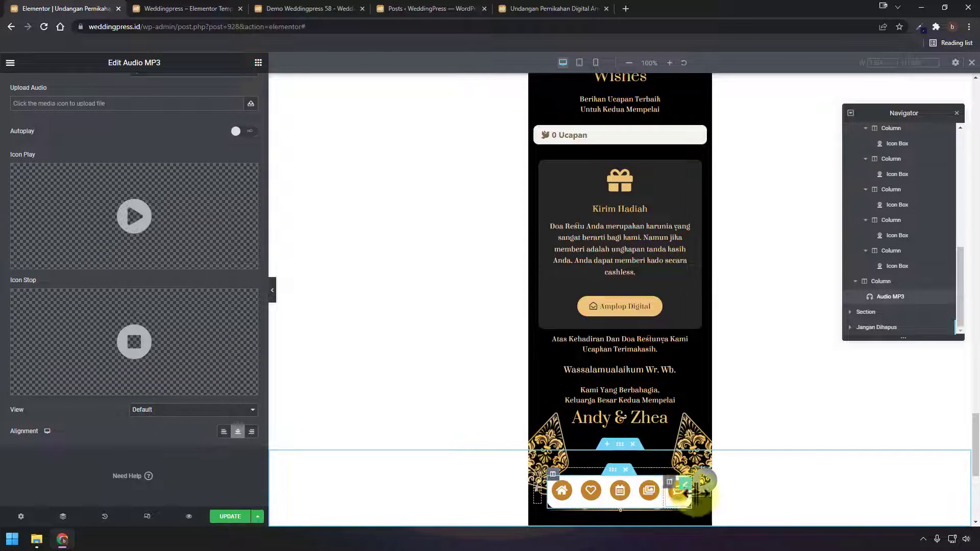
{"action": "left_click", "coordinate": [122, 217]}
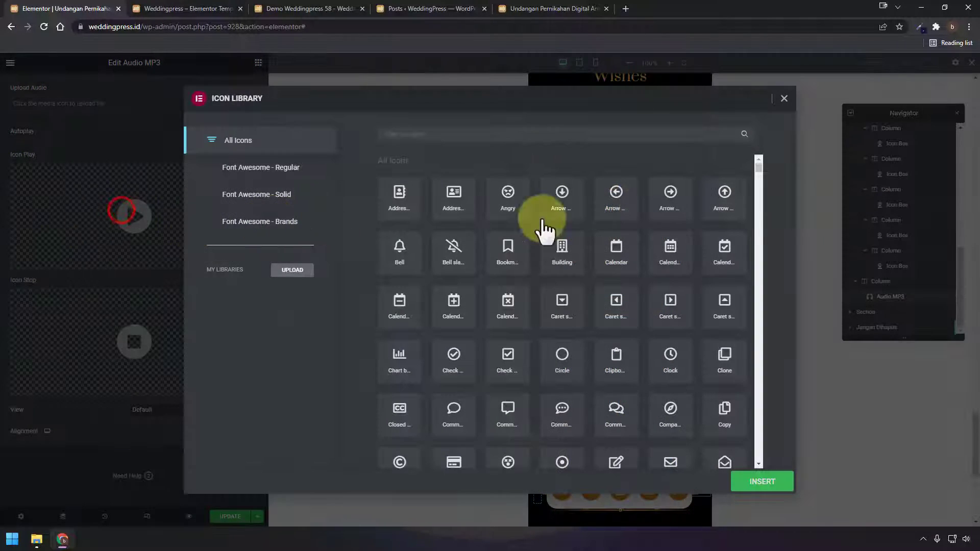
{"action": "left_click", "coordinate": [515, 134]}
{"action": "type", "text": "pla"}
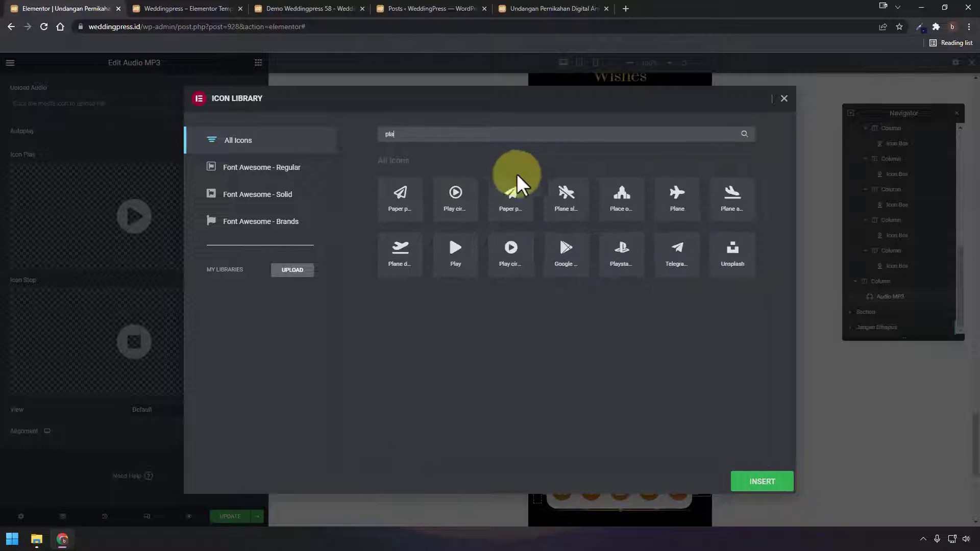
{"action": "left_click", "coordinate": [445, 240]}
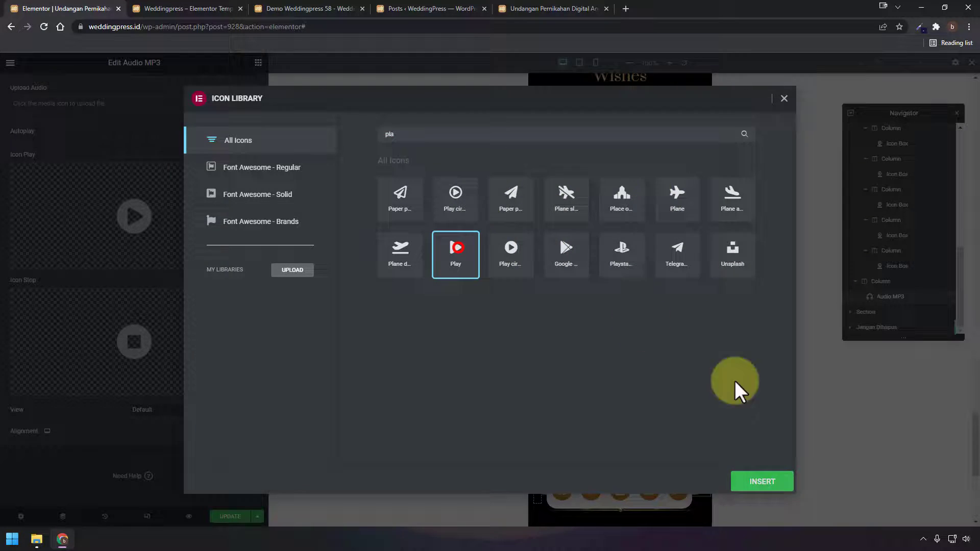
{"action": "left_click", "coordinate": [746, 484]}
Set the Audio MP3 widget's stop icon to the solid Pause icon and its view to Stacked
{"action": "left_click", "coordinate": [131, 343]}
{"action": "left_click", "coordinate": [408, 134]}
{"action": "type", "text": "s"}
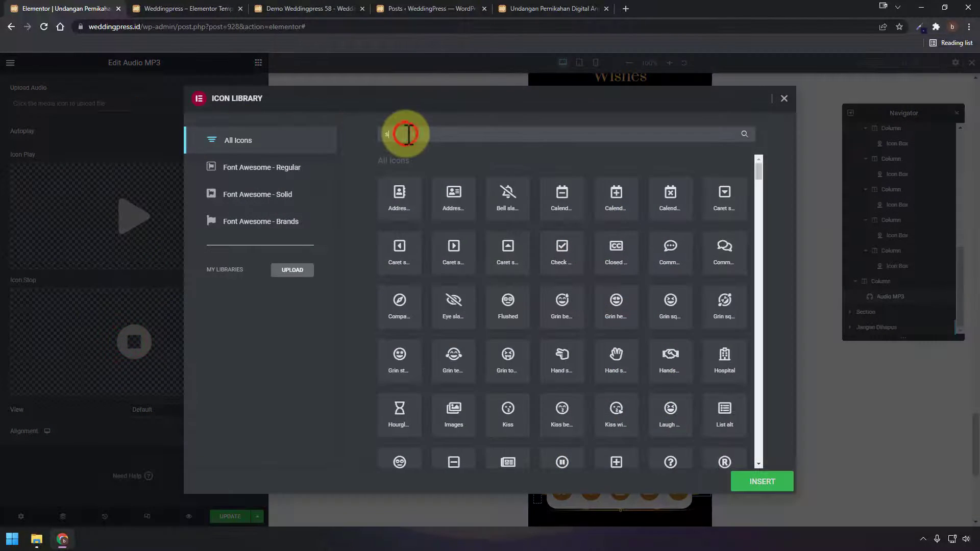
{"action": "key", "text": "BackSpace"}
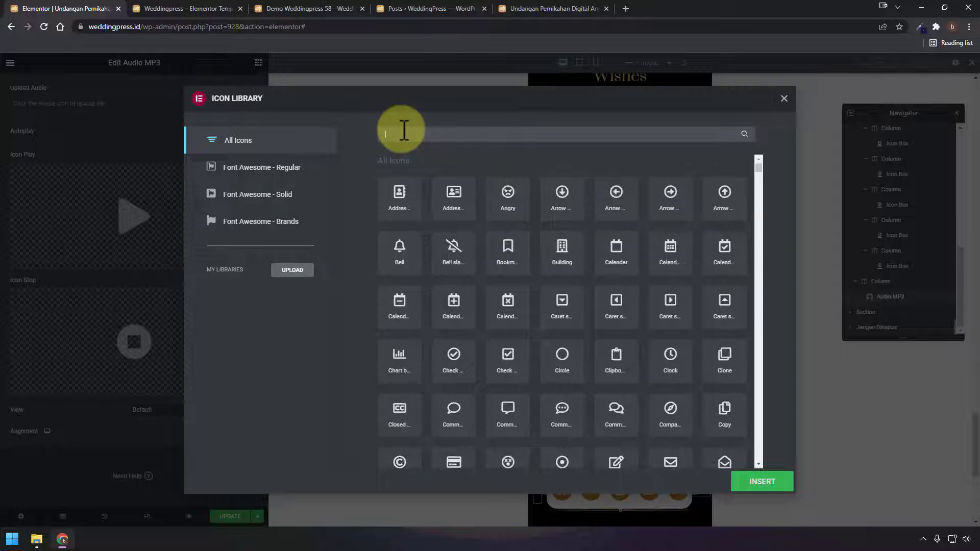
{"action": "type", "text": "pau"}
{"action": "left_click", "coordinate": [458, 211]}
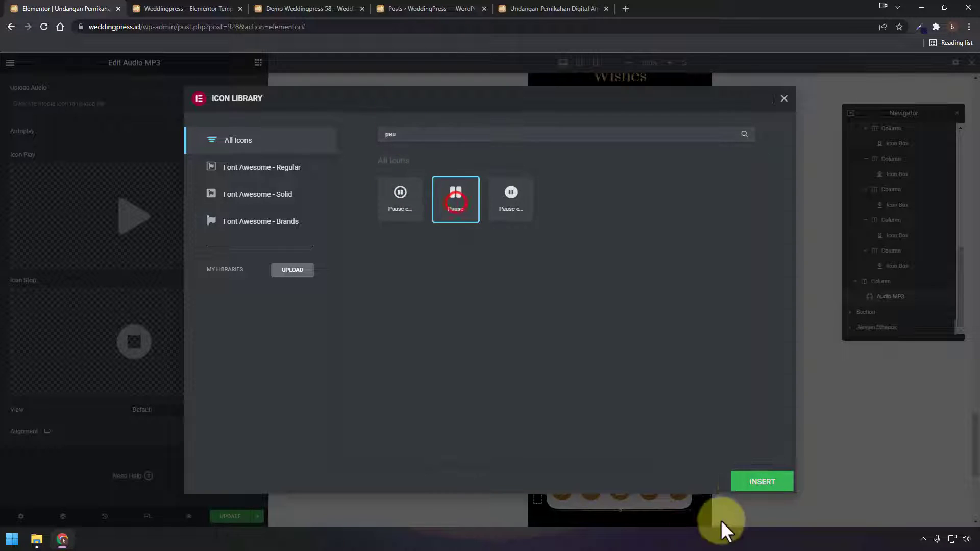
{"action": "left_click", "coordinate": [748, 481]}
{"action": "left_click", "coordinate": [189, 411]}
{"action": "left_click", "coordinate": [189, 429]}
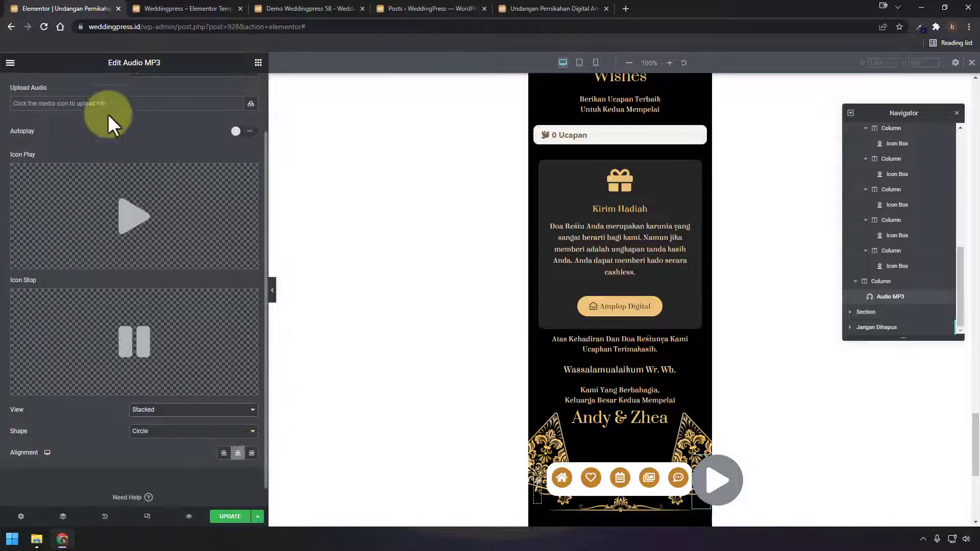
Insert AUDIO-UNDANGAN.mp3 from the media library as the widget's audio and enable Autoplay
{"action": "scroll", "coordinate": [124, 175], "scroll_direction": "up", "scroll_amount": 3}
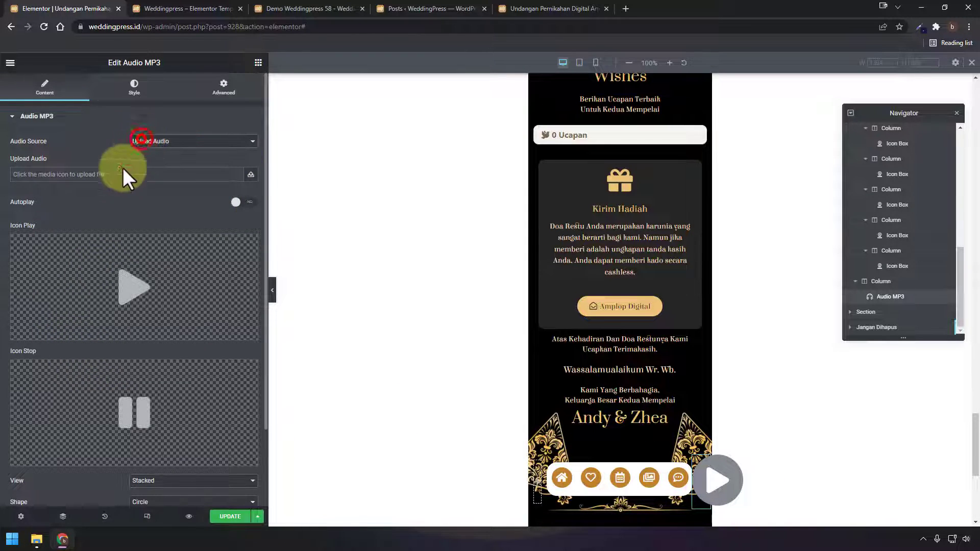
{"action": "left_click", "coordinate": [108, 174]}
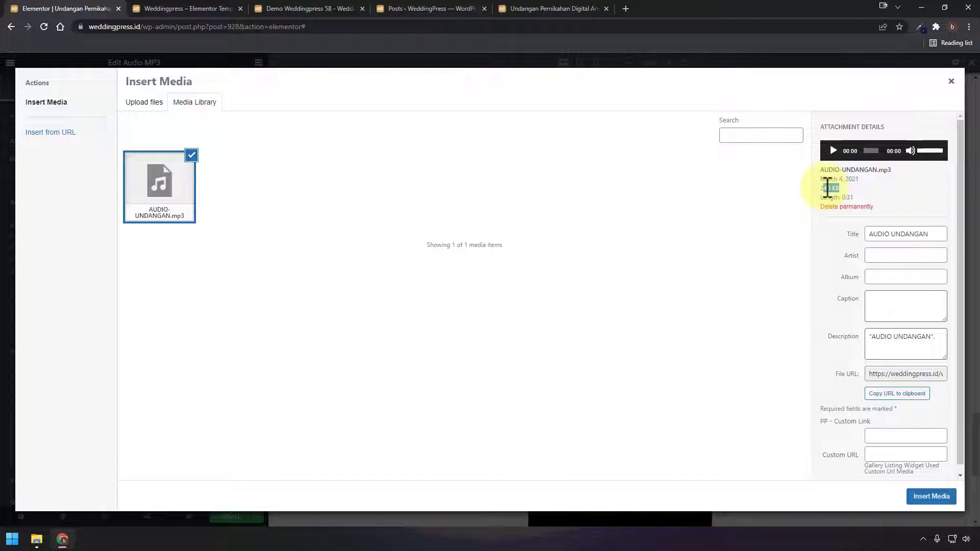
{"action": "left_click", "coordinate": [935, 499]}
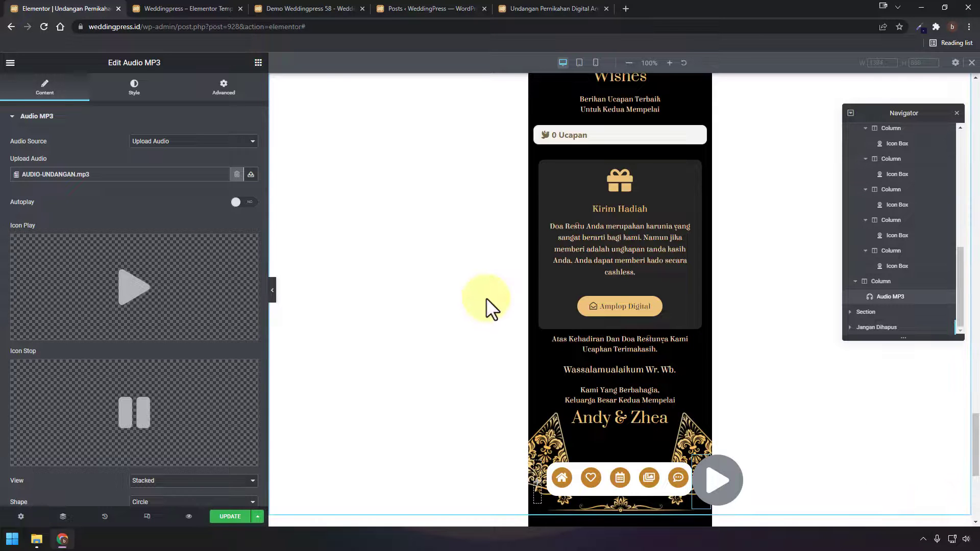
{"action": "scroll", "coordinate": [237, 393], "scroll_direction": "down", "scroll_amount": 2}
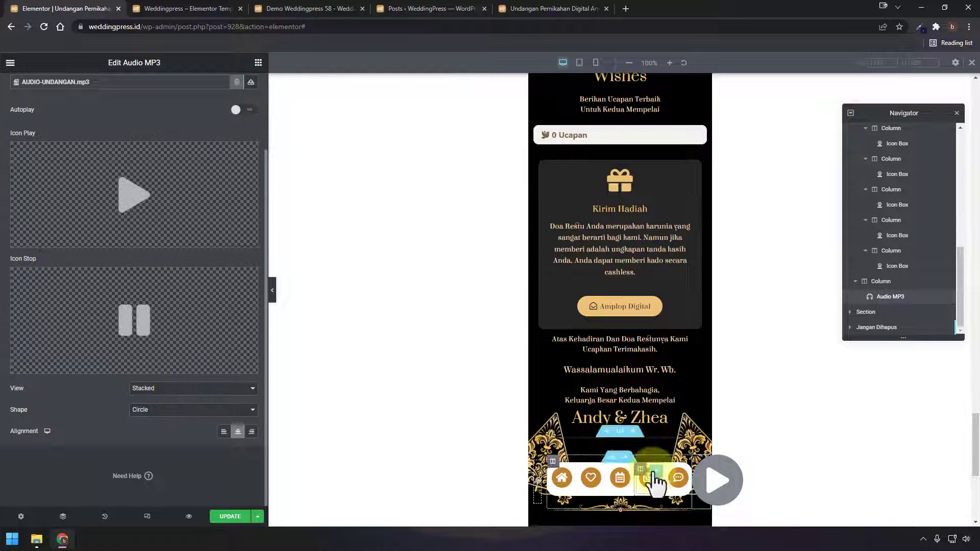
{"action": "scroll", "coordinate": [133, 168], "scroll_direction": "up", "scroll_amount": 2}
{"action": "left_click", "coordinate": [244, 203]}
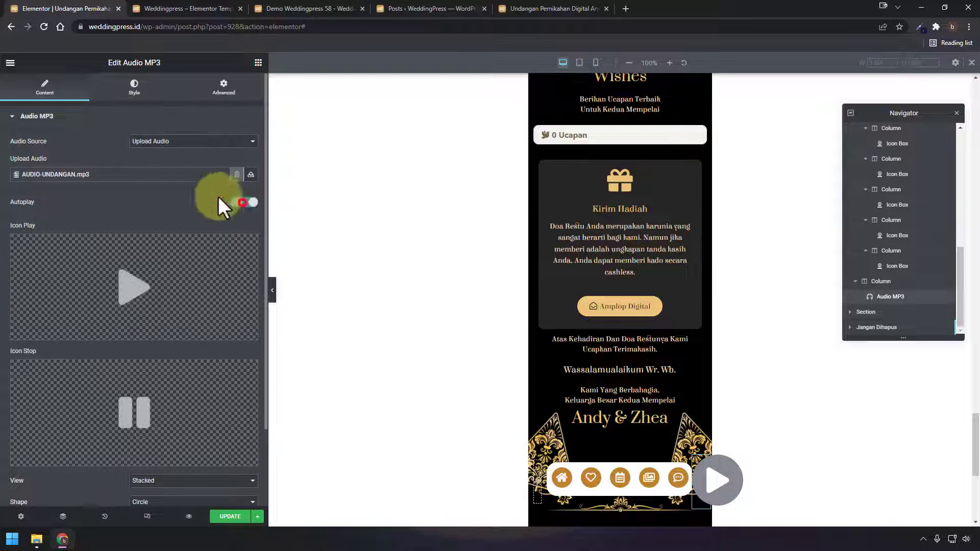
Set the audio icon's primary color to #EEC373 and its size to 15
{"action": "left_click", "coordinate": [145, 88]}
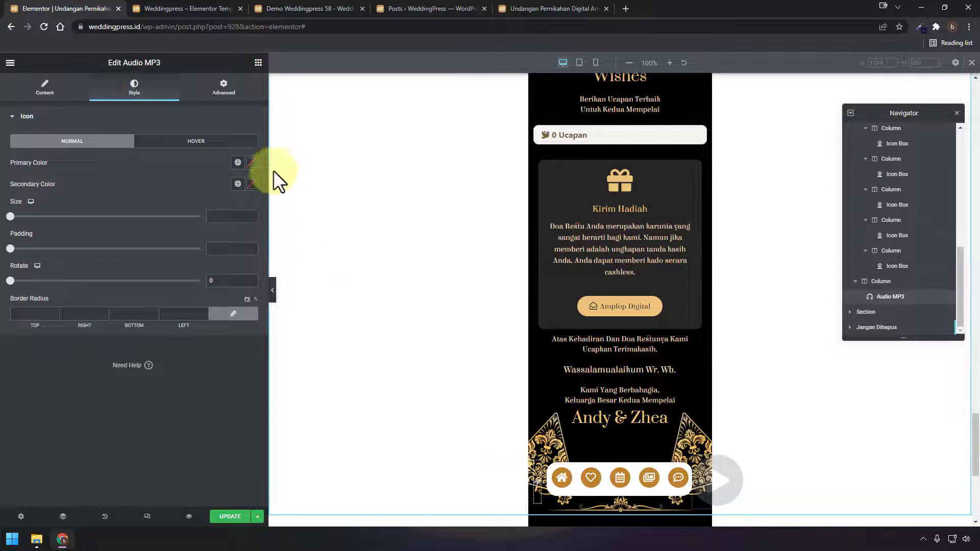
{"action": "left_click", "coordinate": [250, 162]}
{"action": "type", "text": "#EEC373"}
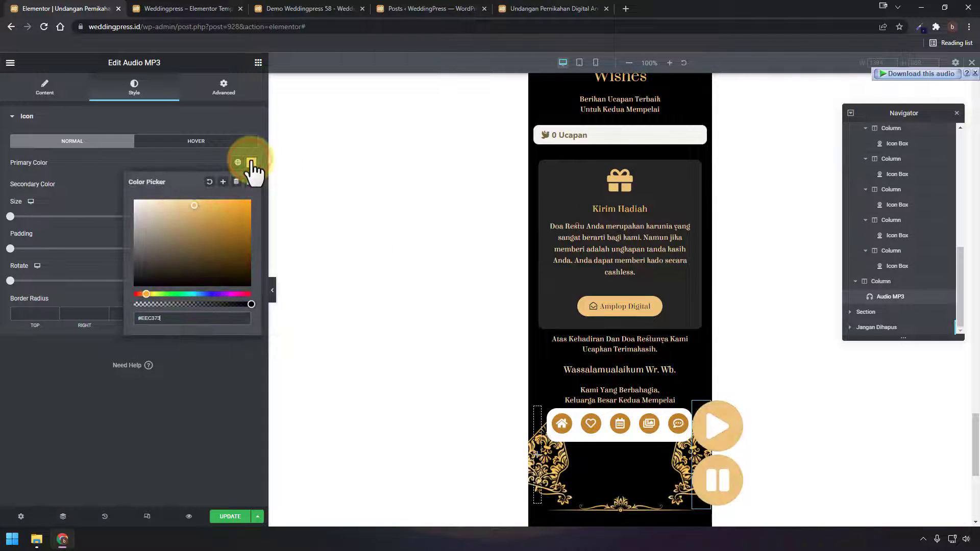
{"action": "left_click", "coordinate": [57, 162]}
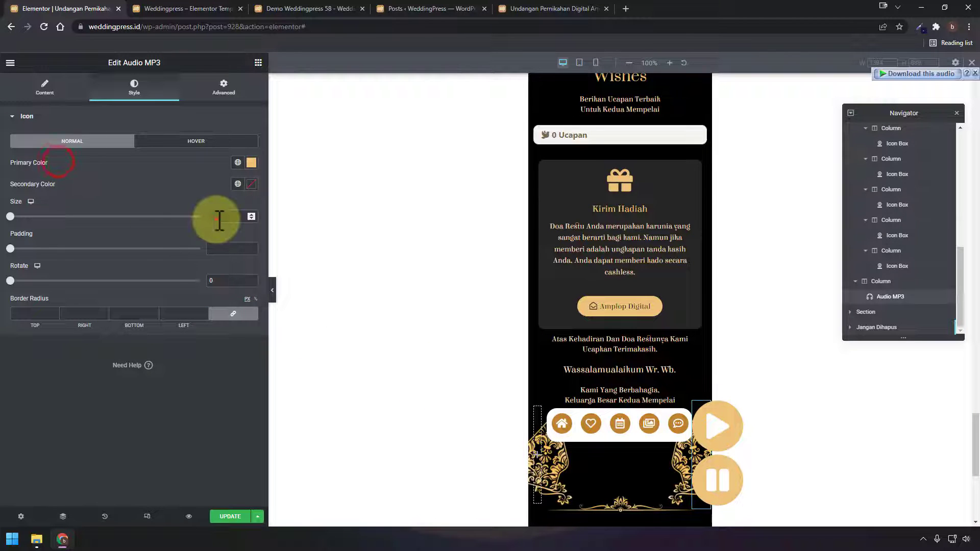
{"action": "type", "text": "15"}
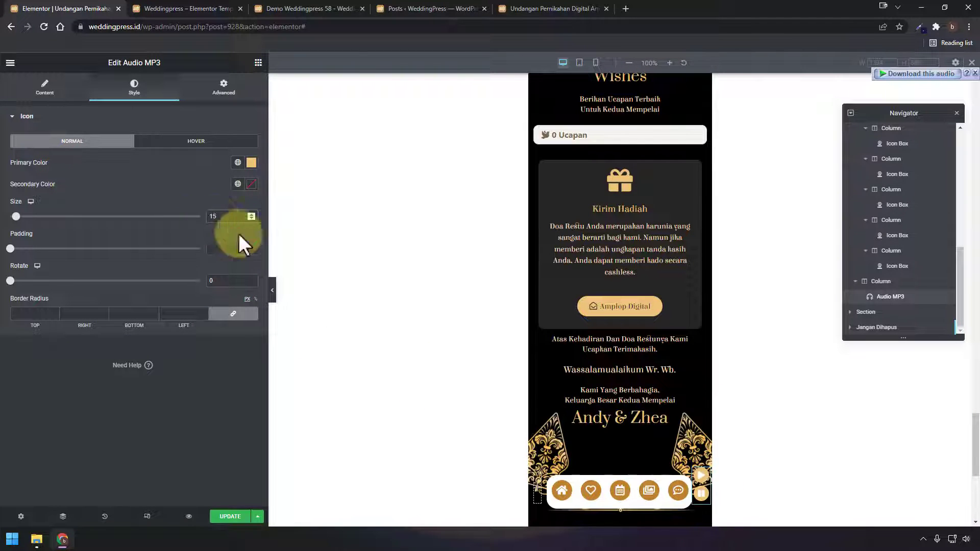
Set the Audio MP3 widget's margin to 5 px on all four sides
{"action": "left_click", "coordinate": [227, 87]}
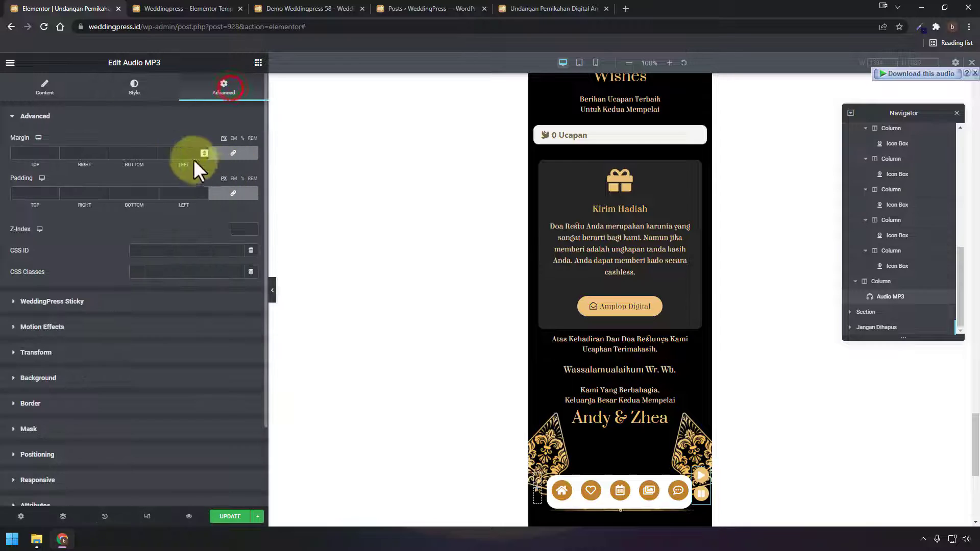
{"action": "left_click", "coordinate": [186, 154]}
{"action": "type", "text": "20"}
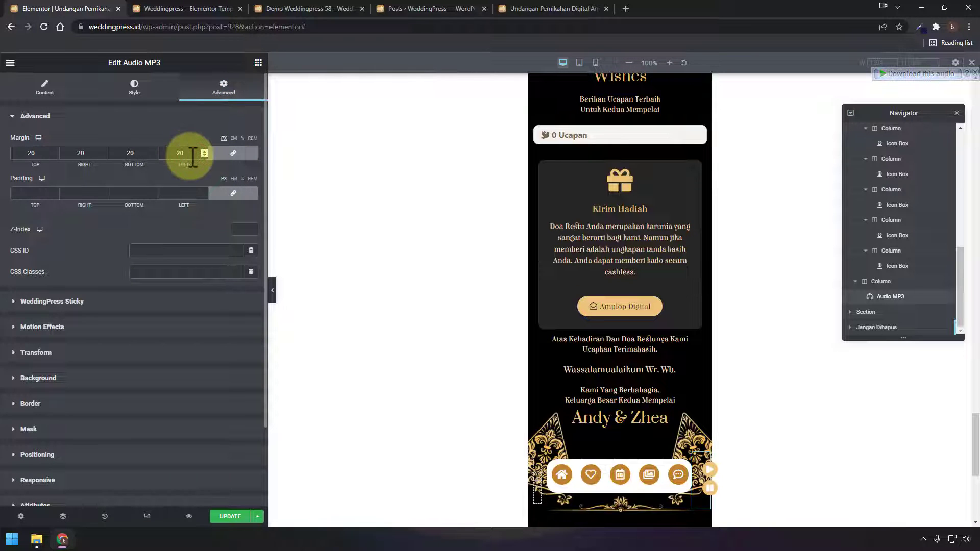
{"action": "double_click", "coordinate": [191, 154]}
{"action": "type", "text": "5"}
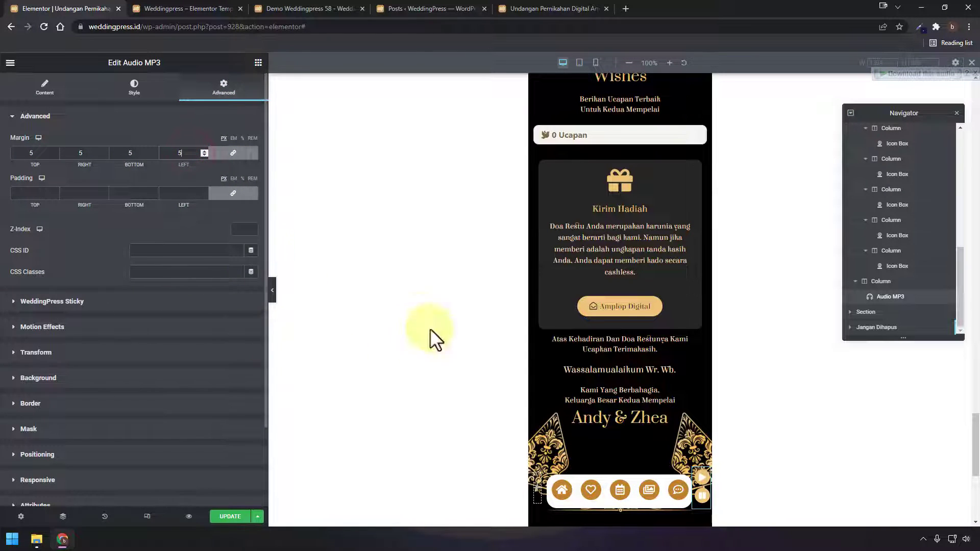
Set the audio icon's size to 13 for the tablet view and bring up its size setting for mobile
{"action": "left_click", "coordinate": [135, 86]}
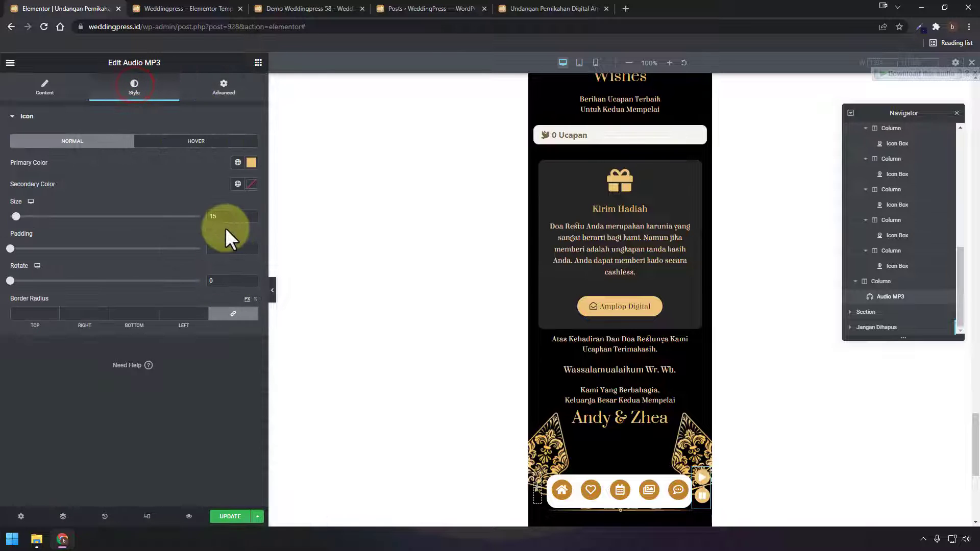
{"action": "left_click", "coordinate": [581, 63]}
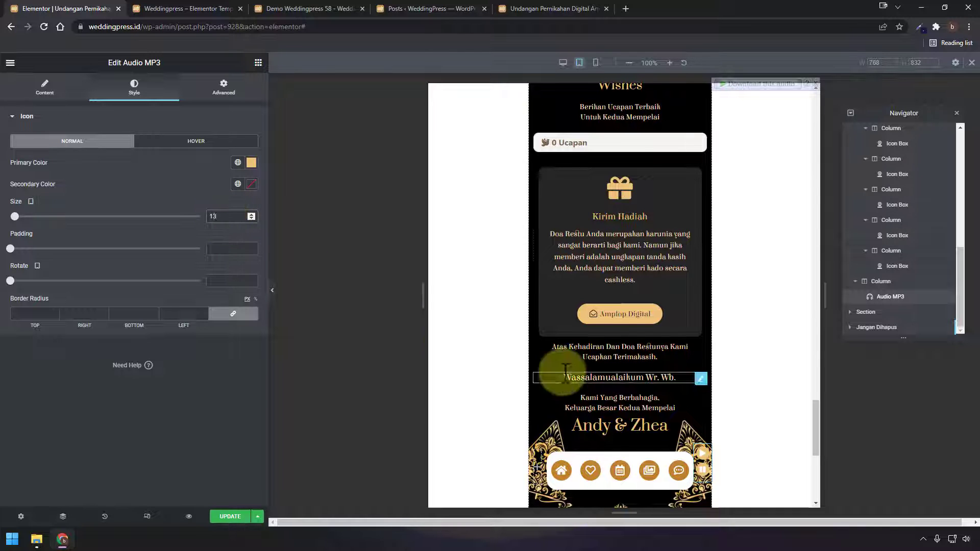
{"action": "left_click", "coordinate": [595, 62]}
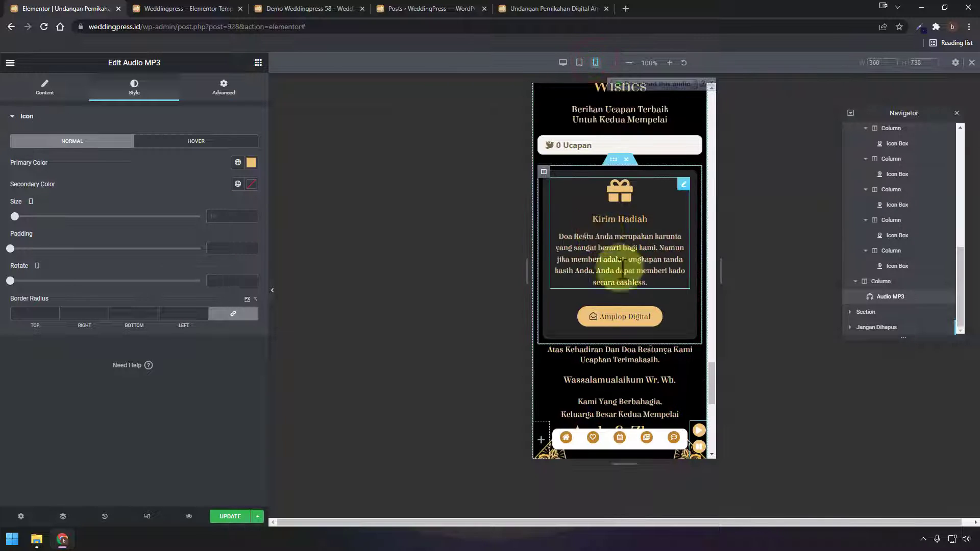
{"action": "left_click", "coordinate": [232, 216]}
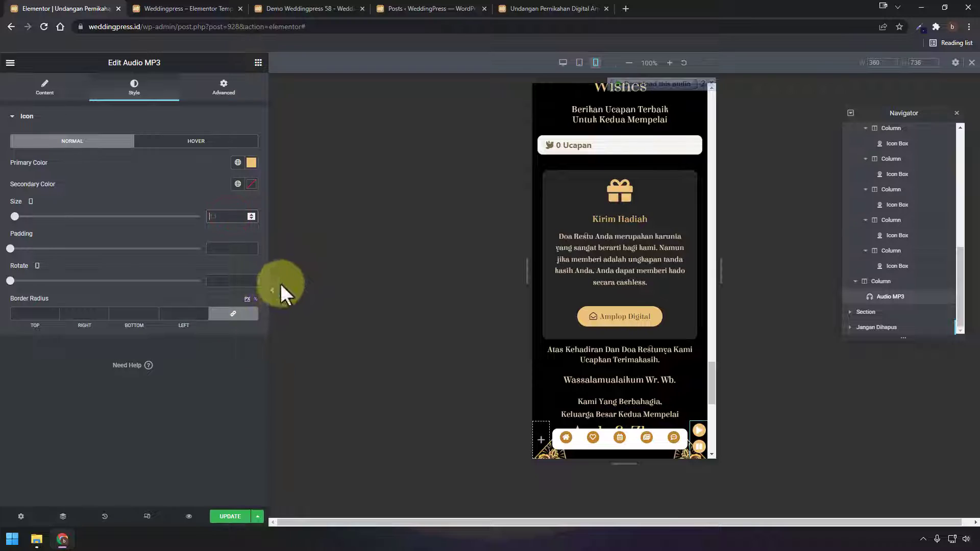
Check the invitation's mobile layout with the editing panel hidden, and update the page
{"action": "left_click", "coordinate": [272, 290]}
{"action": "scroll", "coordinate": [513, 358], "scroll_direction": "up", "scroll_amount": 15}
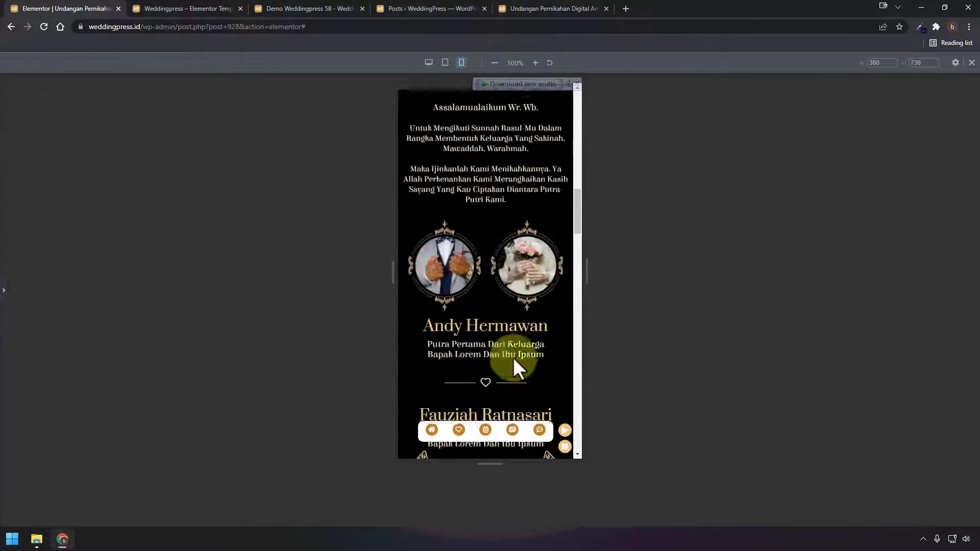
{"action": "scroll", "coordinate": [514, 357], "scroll_direction": "down", "scroll_amount": 10}
{"action": "scroll", "coordinate": [513, 358], "scroll_direction": "up", "scroll_amount": 15}
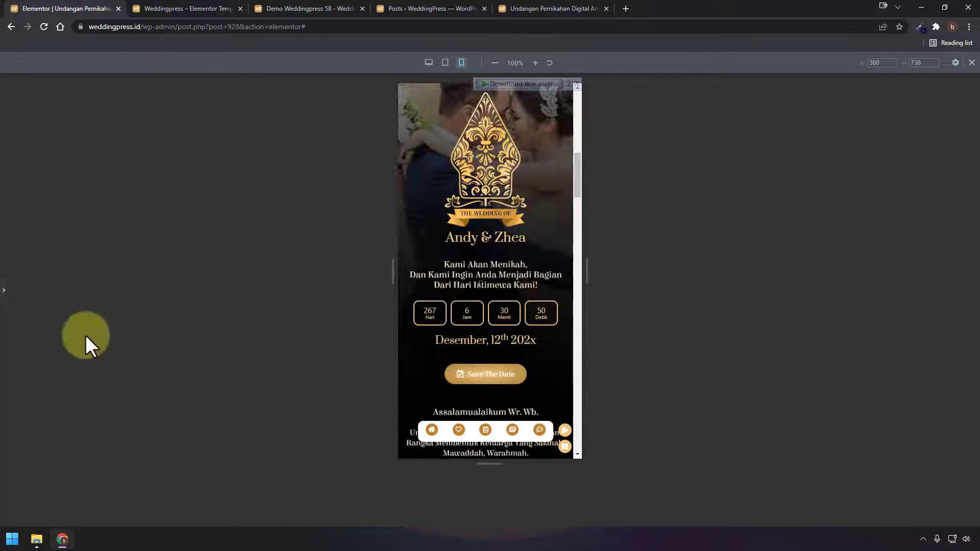
{"action": "left_click", "coordinate": [6, 291]}
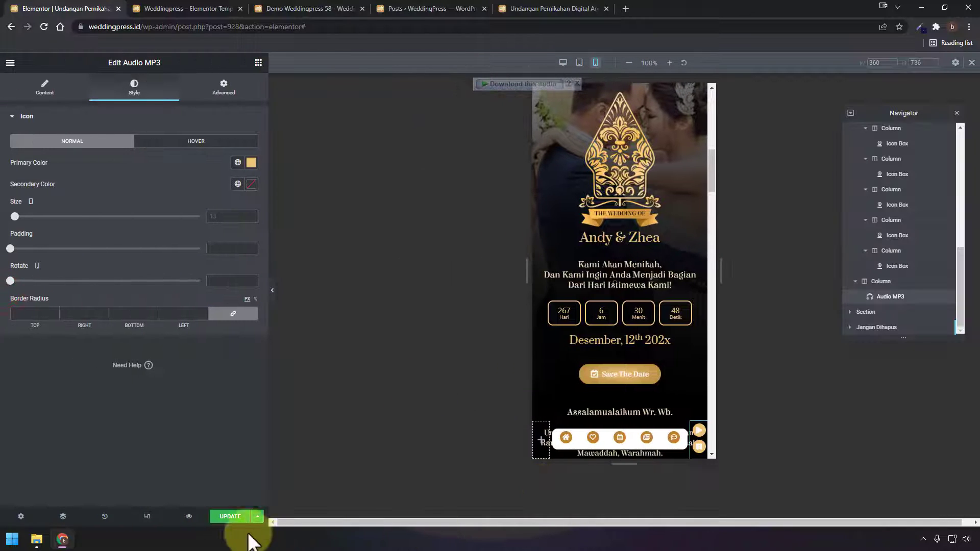
{"action": "left_click", "coordinate": [236, 522]}
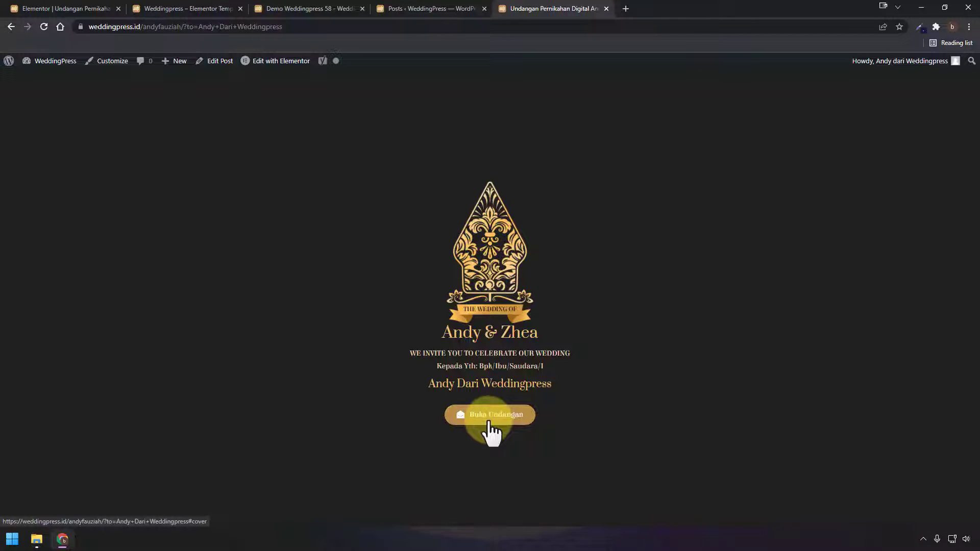
Open the invitation on the live page, pause the background audio and look through all its sections
{"action": "left_click", "coordinate": [488, 423]}
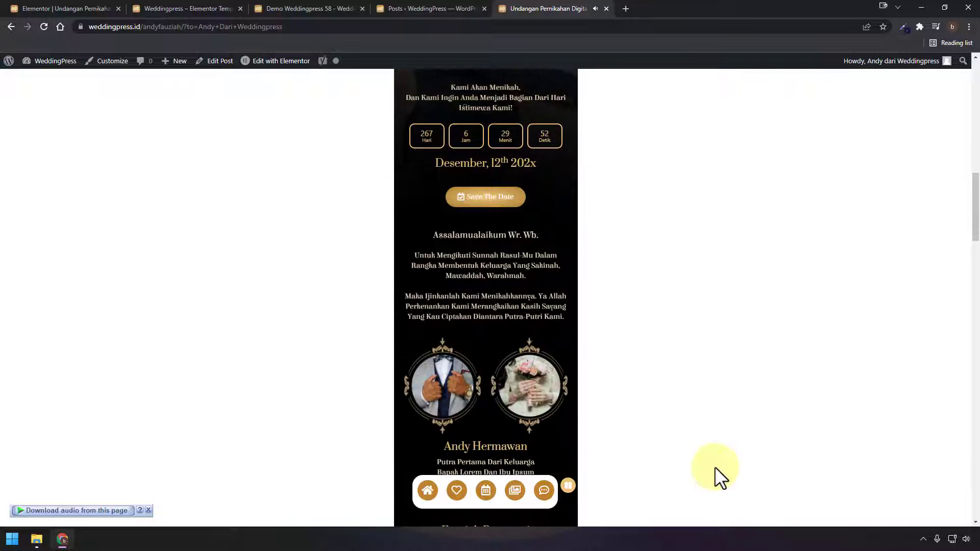
{"action": "left_click", "coordinate": [570, 483]}
{"action": "scroll", "coordinate": [641, 465], "scroll_direction": "down", "scroll_amount": 20}
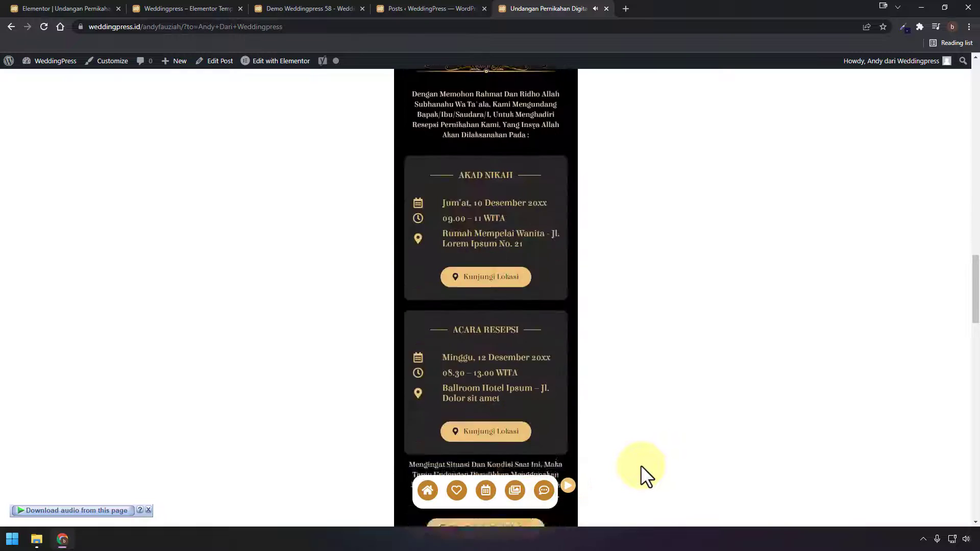
{"action": "scroll", "coordinate": [641, 464], "scroll_direction": "down", "scroll_amount": 10}
{"action": "scroll", "coordinate": [641, 466], "scroll_direction": "up", "scroll_amount": 15}
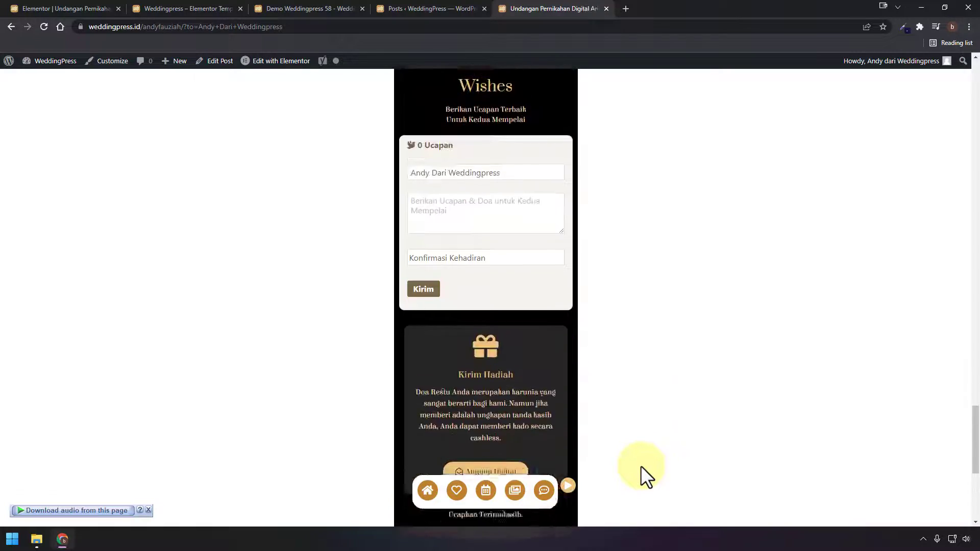
{"action": "scroll", "coordinate": [641, 463], "scroll_direction": "up", "scroll_amount": 20}
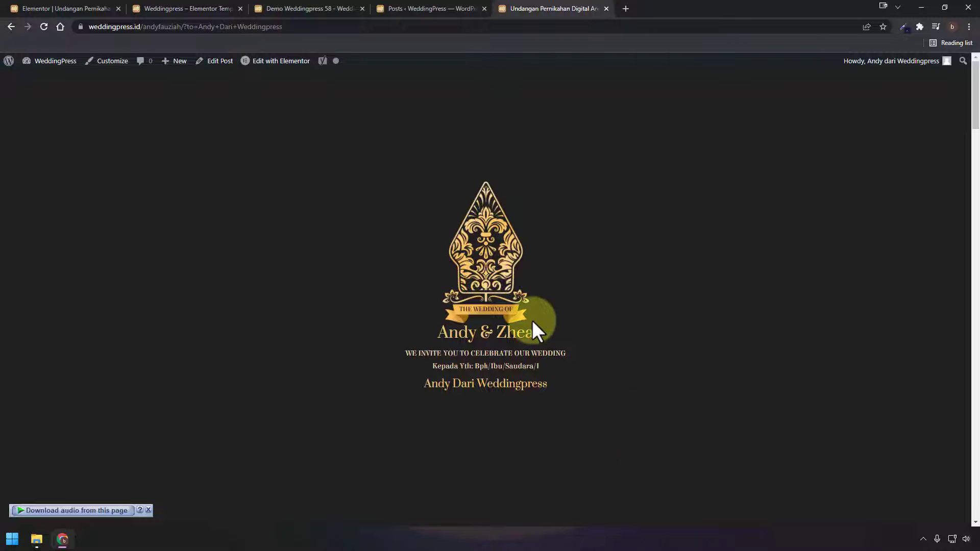
Test the wishes, gallery, event and home links of the live invitation's navigation menu
{"action": "scroll", "coordinate": [532, 320], "scroll_direction": "down", "scroll_amount": 6}
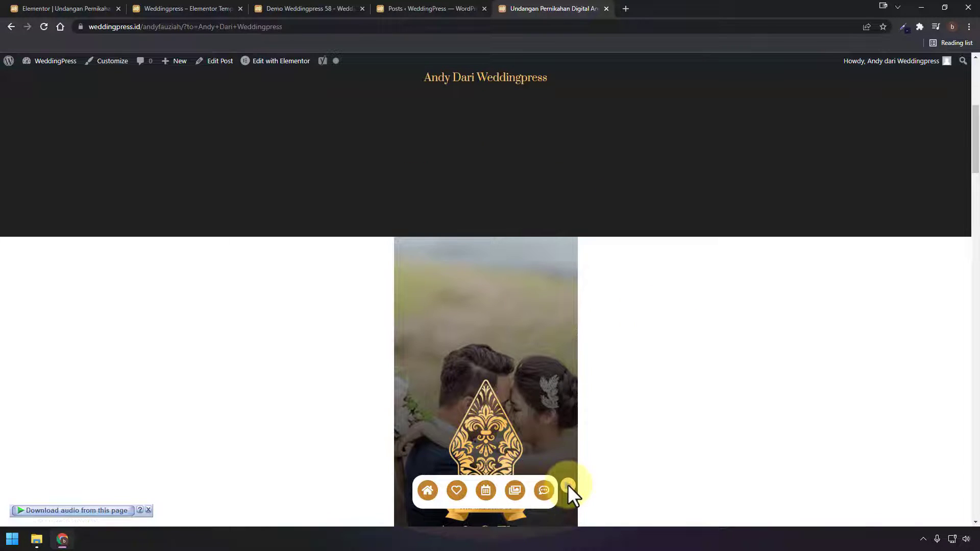
{"action": "left_click", "coordinate": [544, 493]}
{"action": "left_click", "coordinate": [516, 491]}
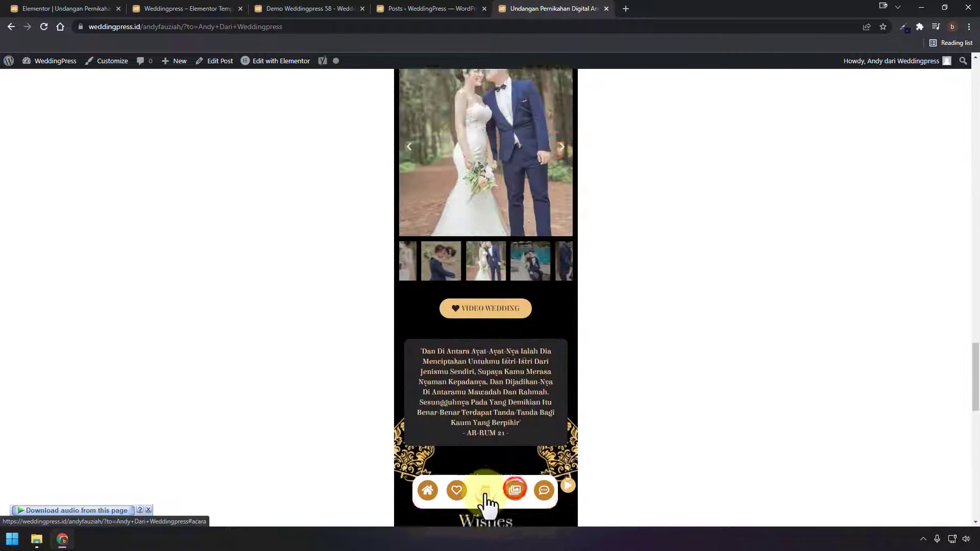
{"action": "left_click", "coordinate": [486, 491]}
{"action": "left_click", "coordinate": [428, 492]}
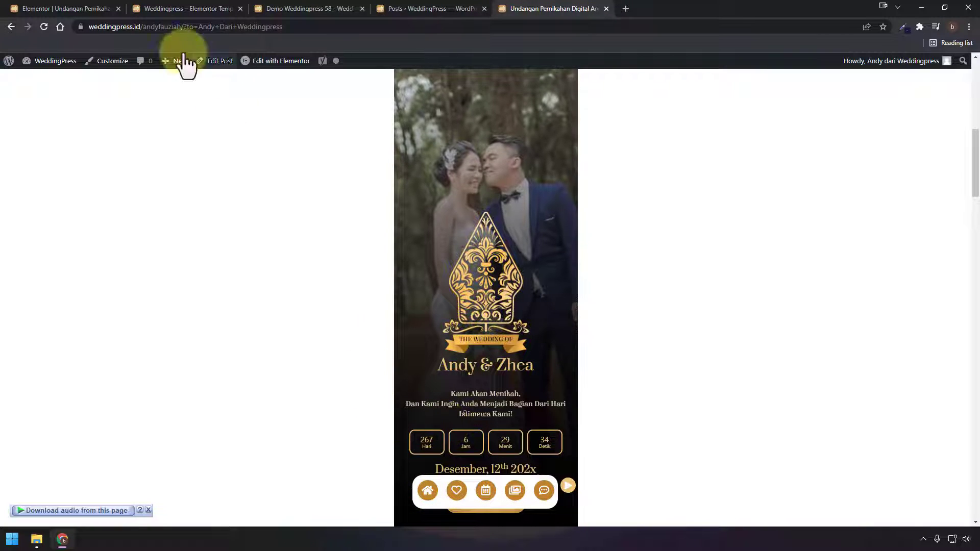
Return to the Elementor editor and open the settings of the Button widget in the Cover section
{"action": "key", "text": "ctrl+1"}
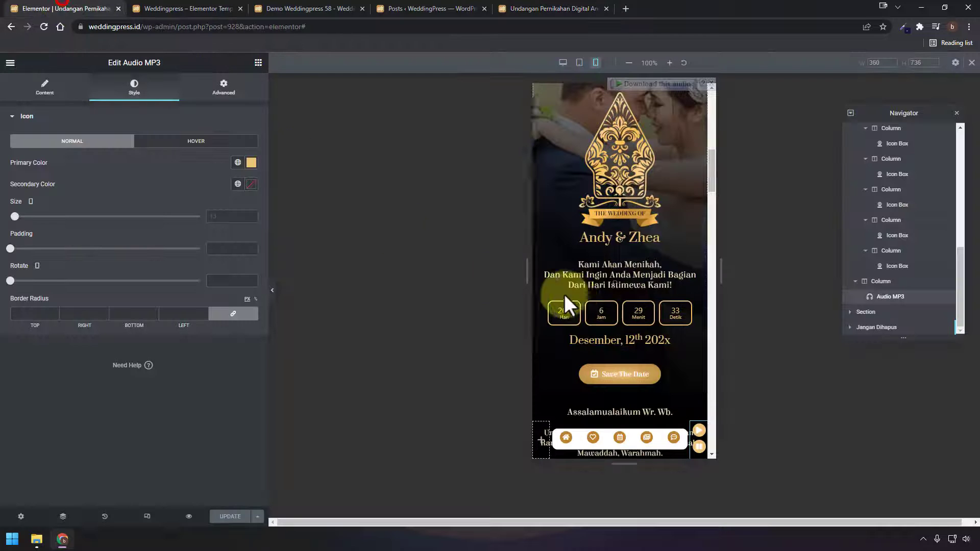
{"action": "left_click", "coordinate": [851, 112]}
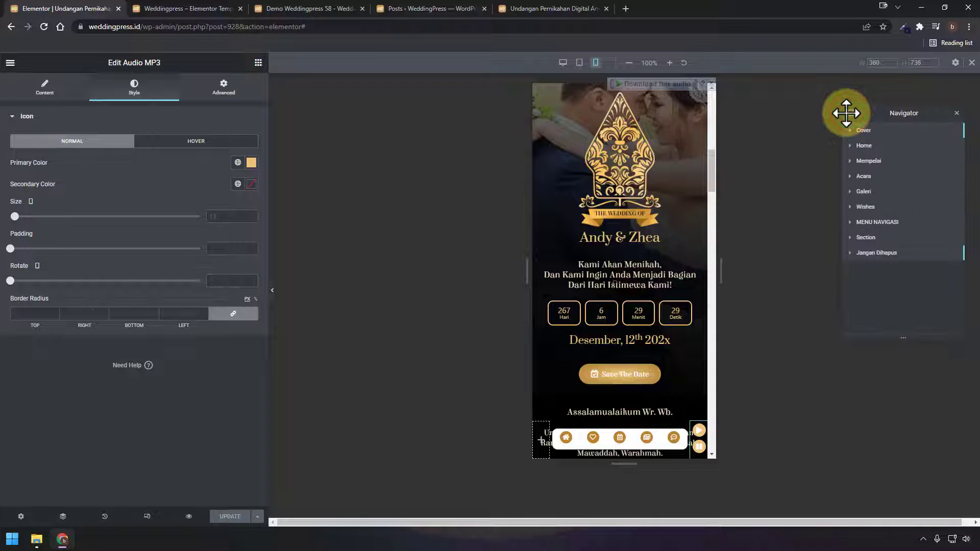
{"action": "left_click", "coordinate": [861, 132]}
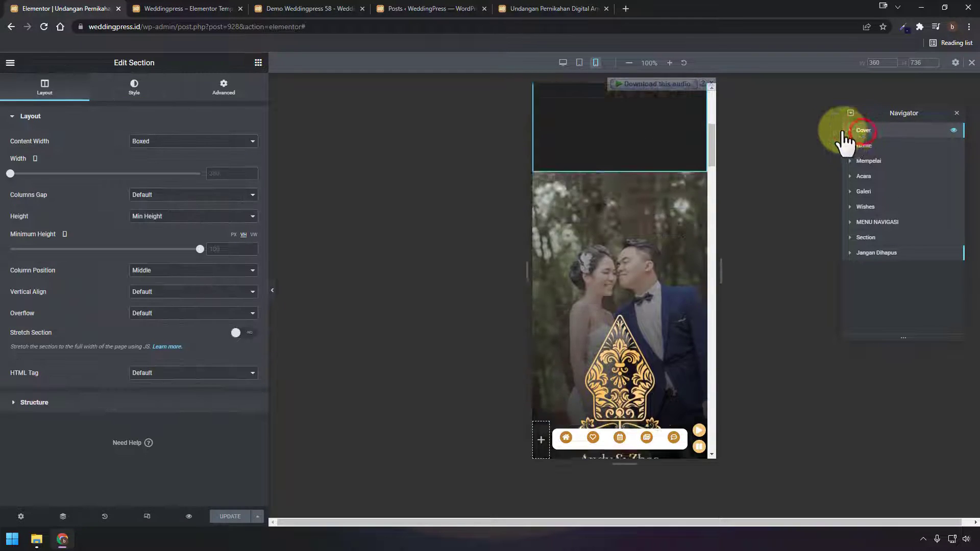
{"action": "left_click", "coordinate": [851, 130]}
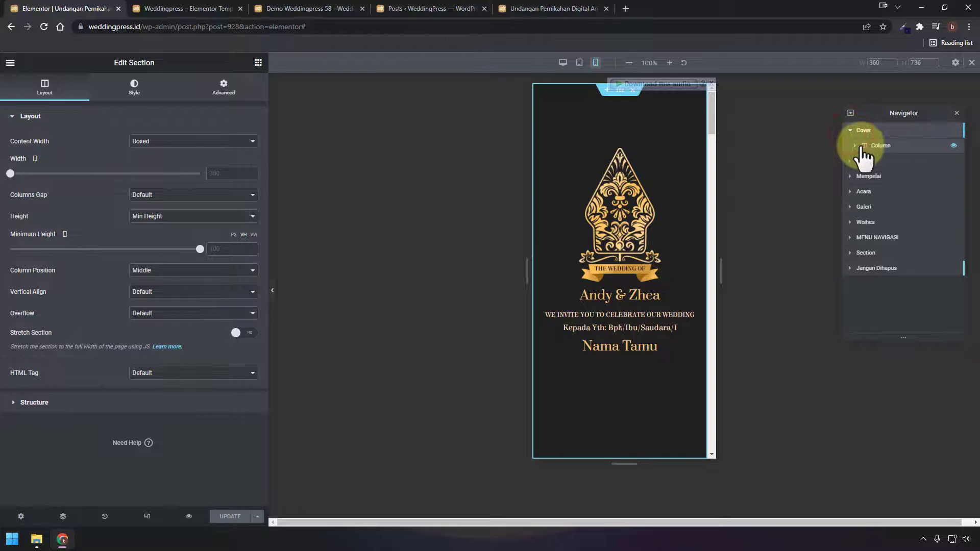
{"action": "left_click", "coordinate": [857, 146]}
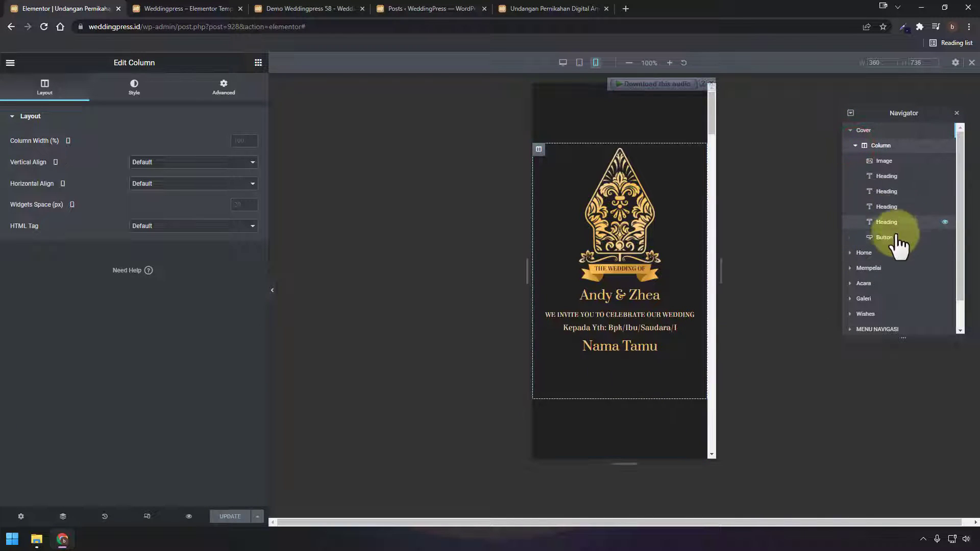
{"action": "left_click", "coordinate": [893, 236]}
Reload the live invitation, test its Buka Undangan button and audio toggle, and return to the editor
{"action": "left_click", "coordinate": [548, 8]}
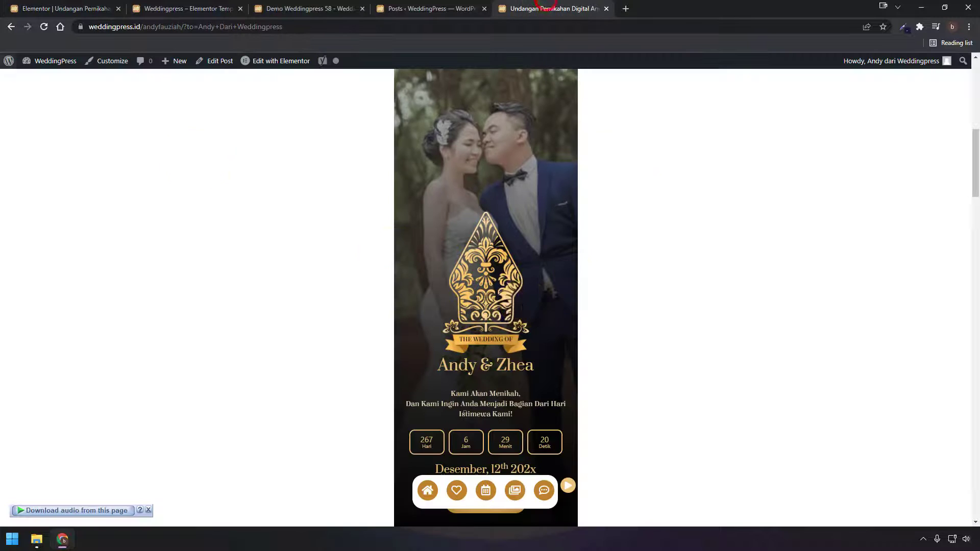
{"action": "left_click", "coordinate": [39, 27]}
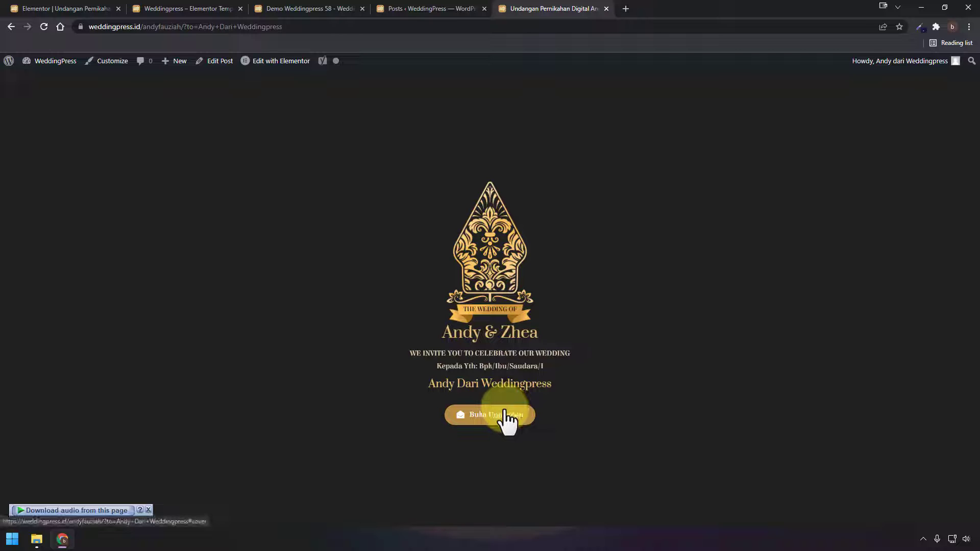
{"action": "left_click", "coordinate": [110, 8]}
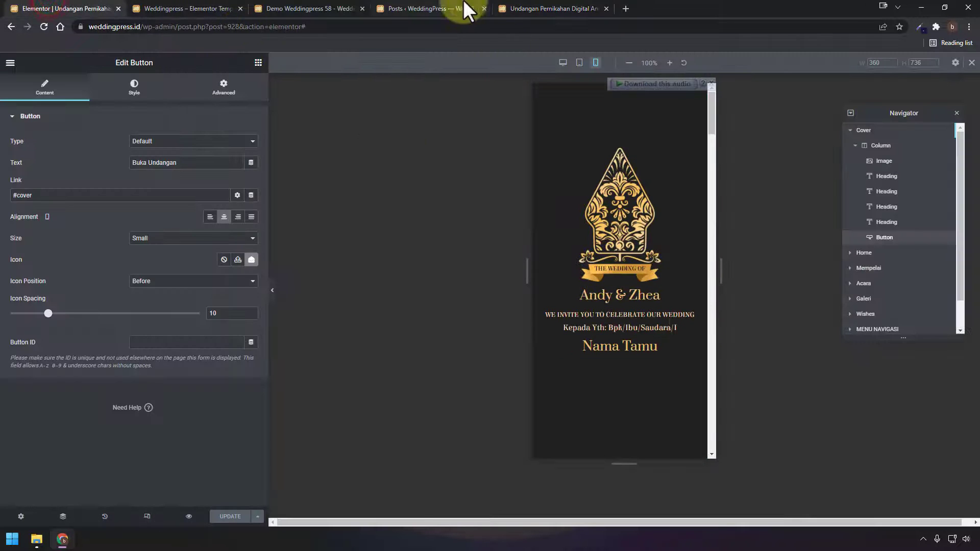
{"action": "left_click", "coordinate": [516, 7]}
{"action": "left_click", "coordinate": [504, 413]}
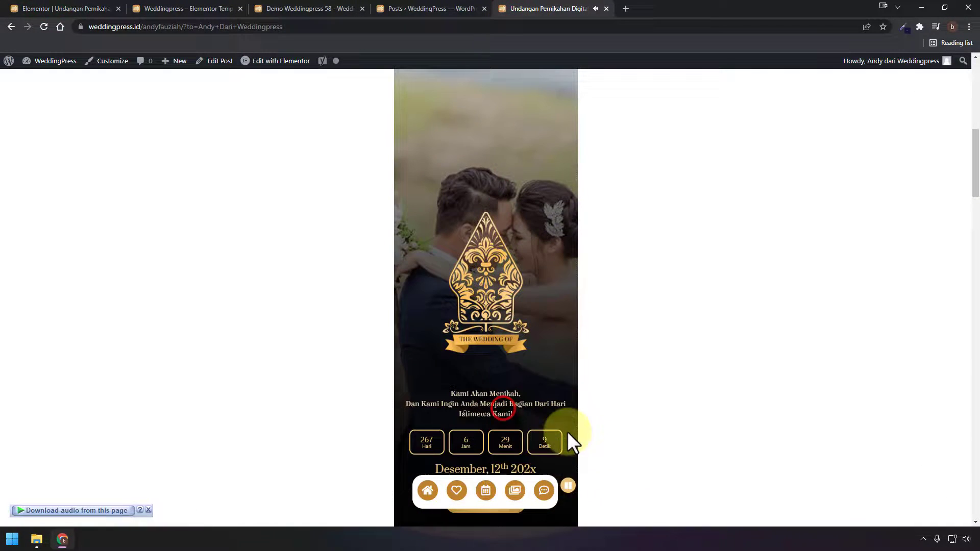
{"action": "left_click", "coordinate": [570, 482]}
{"action": "left_click", "coordinate": [79, 8]}
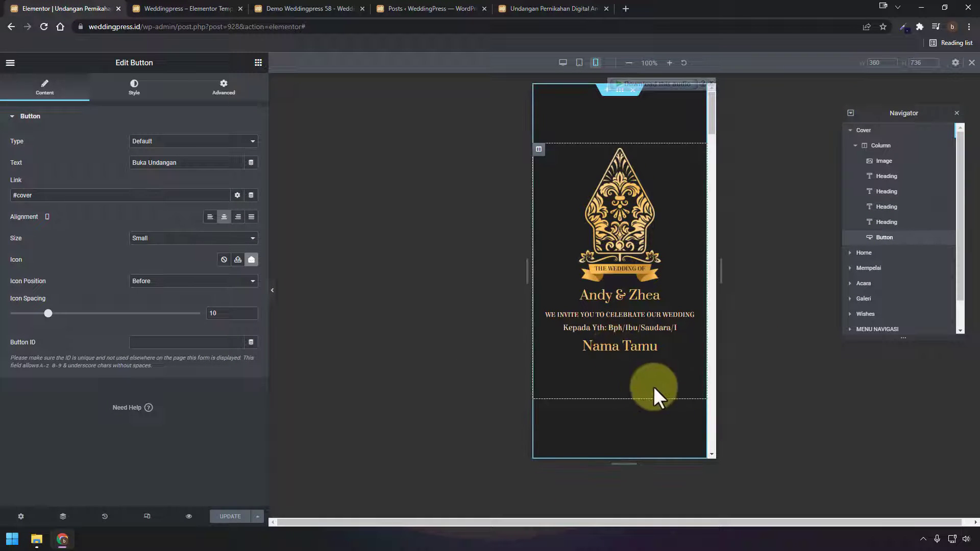
Examine the Buka Undangan button's style settings and compare them with the live page
{"action": "left_click", "coordinate": [135, 90]}
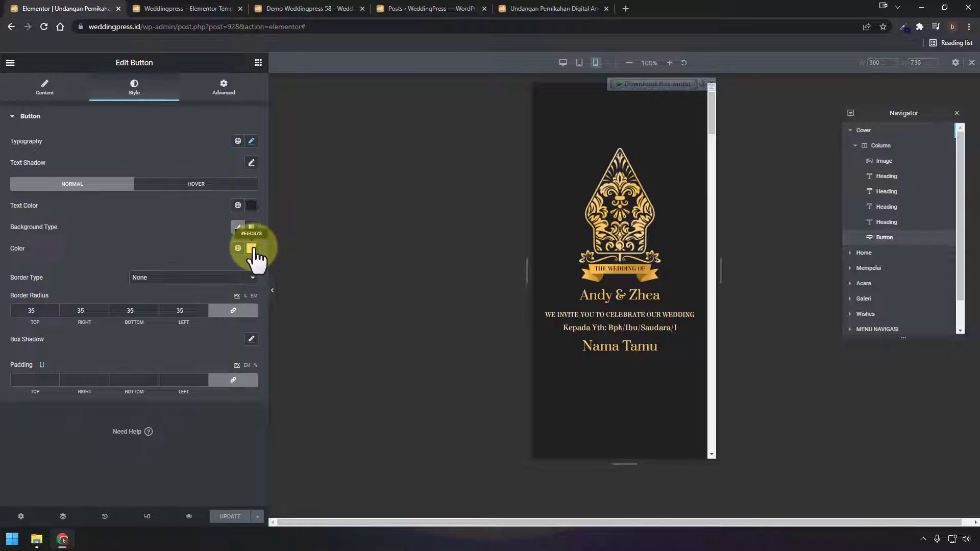
{"action": "left_click", "coordinate": [567, 7]}
{"action": "left_click", "coordinate": [56, 8]}
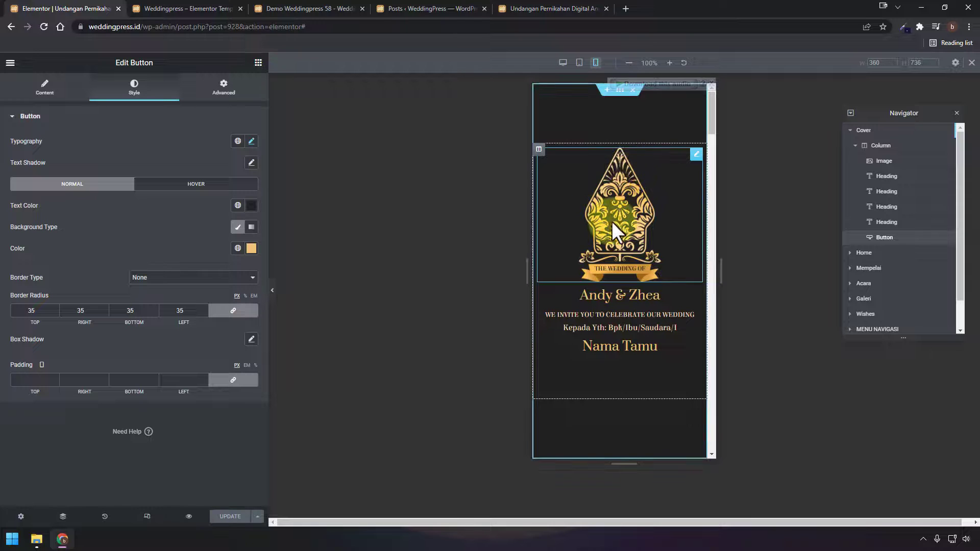
Examine the CSS ID of the Home section, which the cover button links to
{"action": "left_click", "coordinate": [850, 130]}
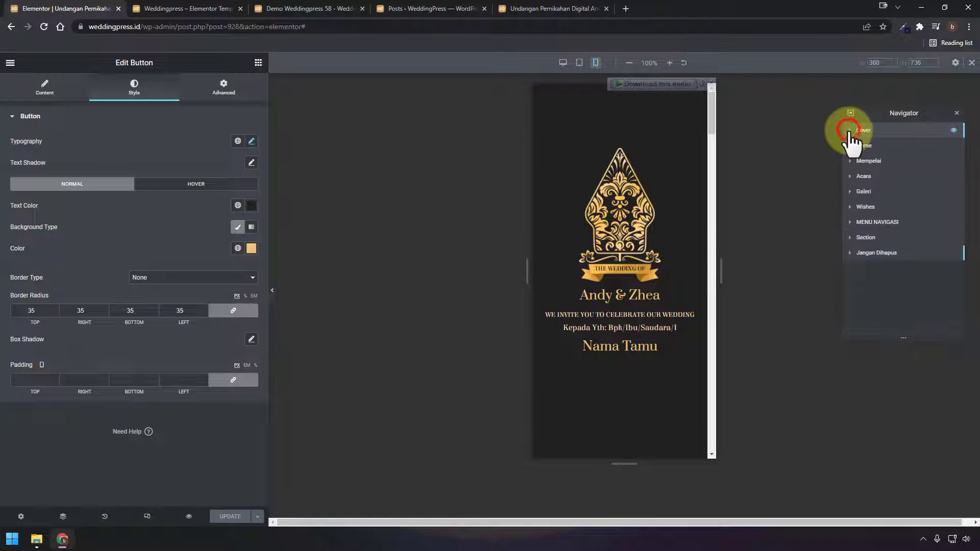
{"action": "left_click", "coordinate": [868, 148]}
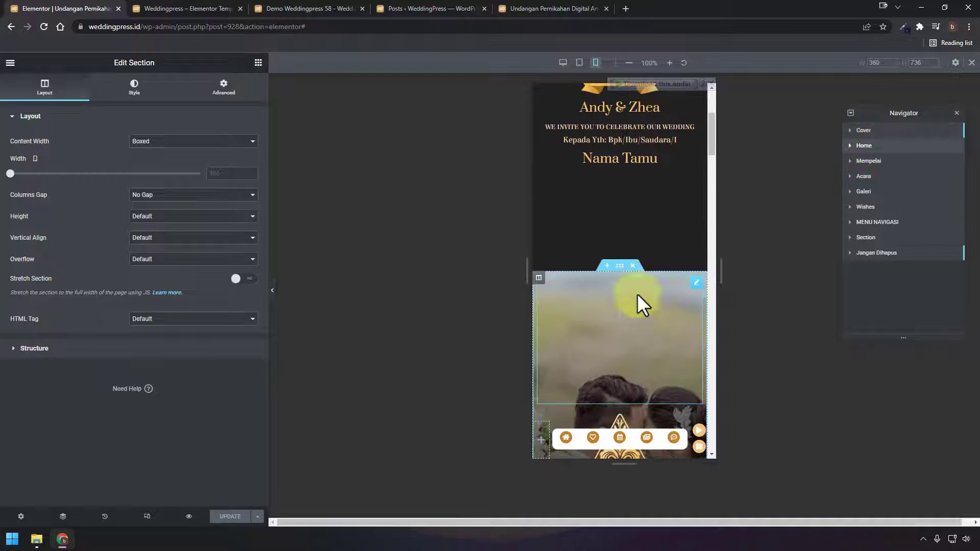
{"action": "scroll", "coordinate": [633, 263], "scroll_direction": "down", "scroll_amount": 2}
{"action": "scroll", "coordinate": [619, 229], "scroll_direction": "up", "scroll_amount": 4}
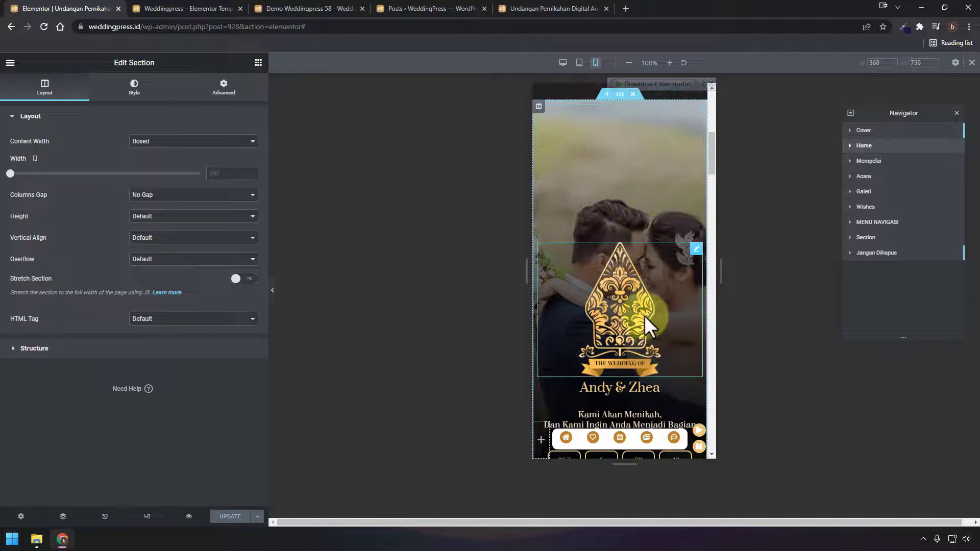
{"action": "scroll", "coordinate": [646, 314], "scroll_direction": "up", "scroll_amount": 7}
{"action": "scroll", "coordinate": [625, 397], "scroll_direction": "down", "scroll_amount": 6}
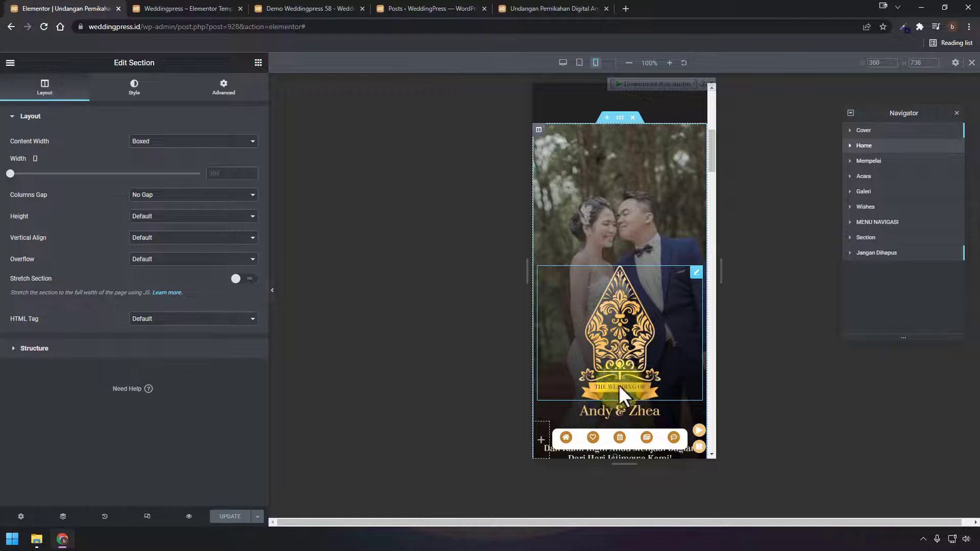
{"action": "left_click", "coordinate": [224, 88]}
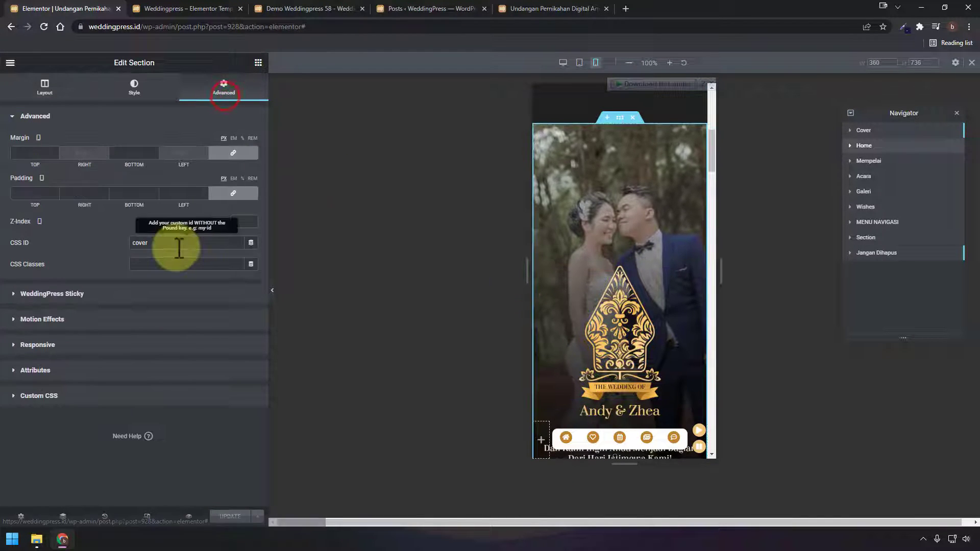
{"action": "left_click_drag", "start_coordinate": [176, 245], "coordinate": [127, 241]}
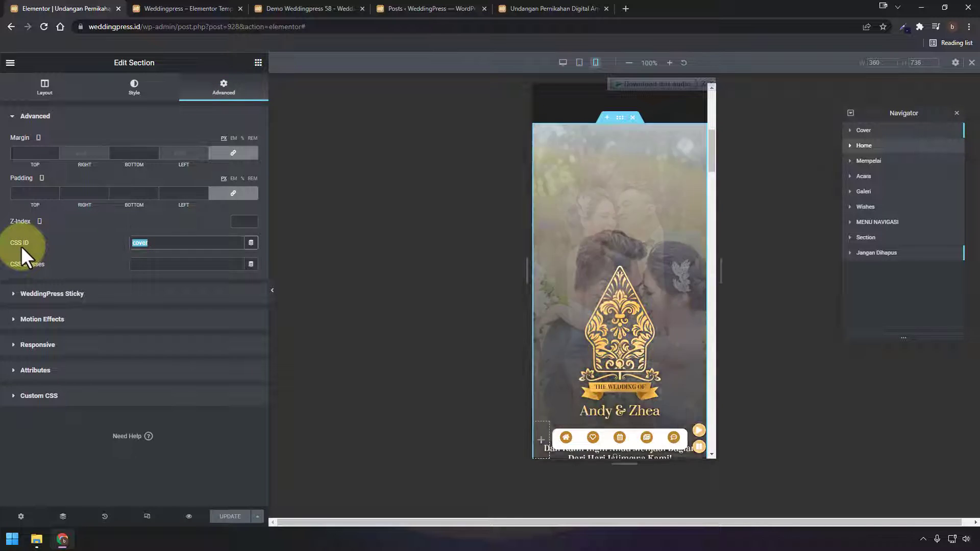
Examine the link of the Cover section's Buka Undangan button
{"action": "left_click", "coordinate": [850, 130]}
{"action": "left_click", "coordinate": [887, 238]}
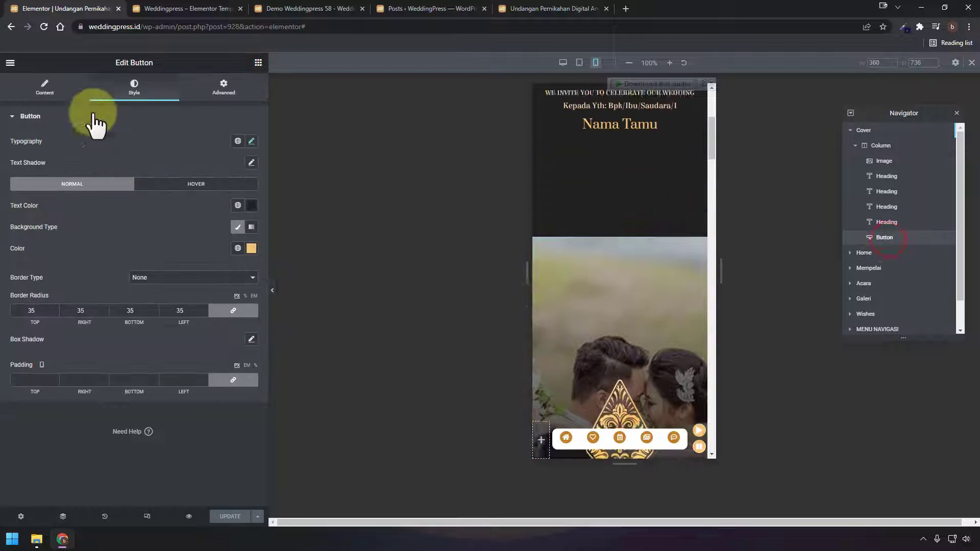
{"action": "left_click", "coordinate": [44, 86]}
{"action": "left_click_drag", "start_coordinate": [45, 195], "coordinate": [12, 195]}
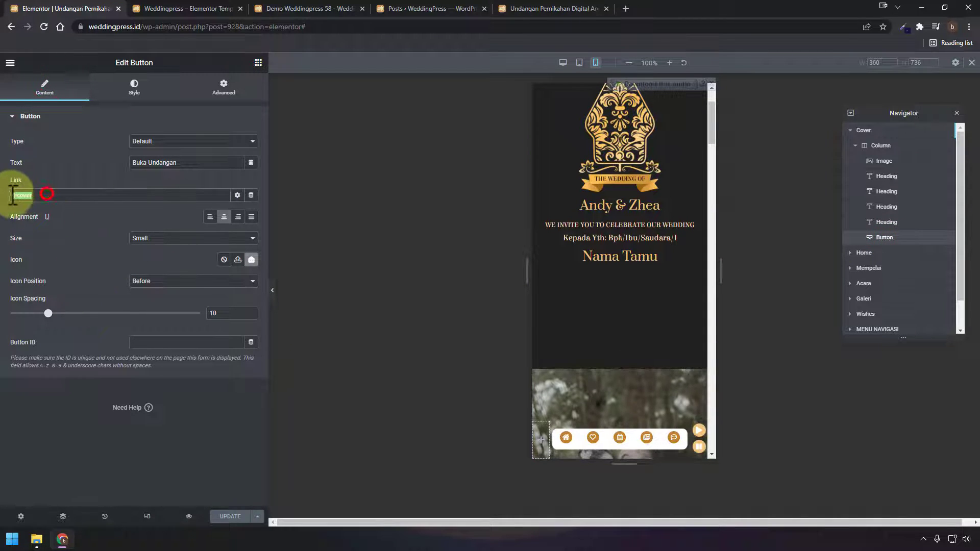
Examine the CSS IDs of the Buka Undangan button and the Home section, and select the Jangan Dihapus section
{"action": "left_click", "coordinate": [223, 88]}
{"action": "left_click_drag", "start_coordinate": [179, 252], "coordinate": [103, 253]}
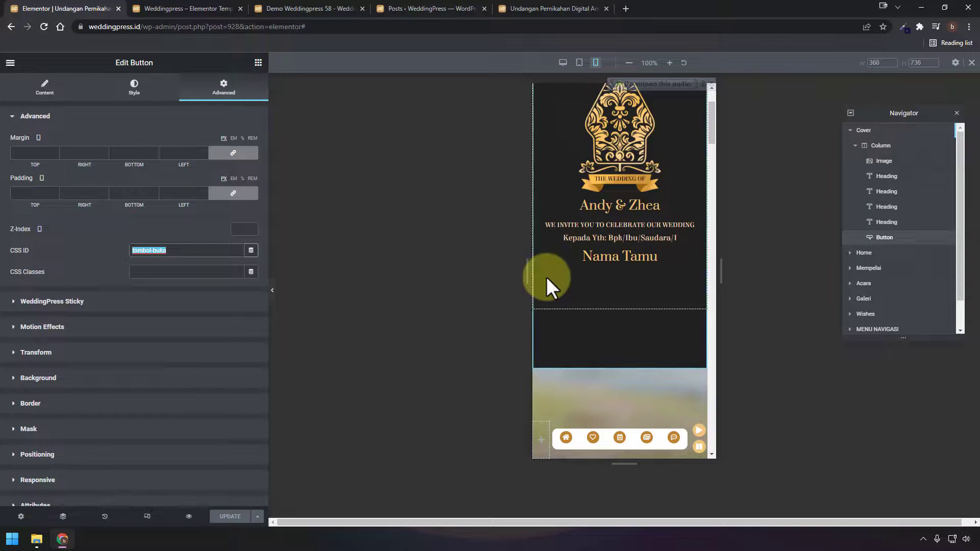
{"action": "left_click", "coordinate": [866, 254]}
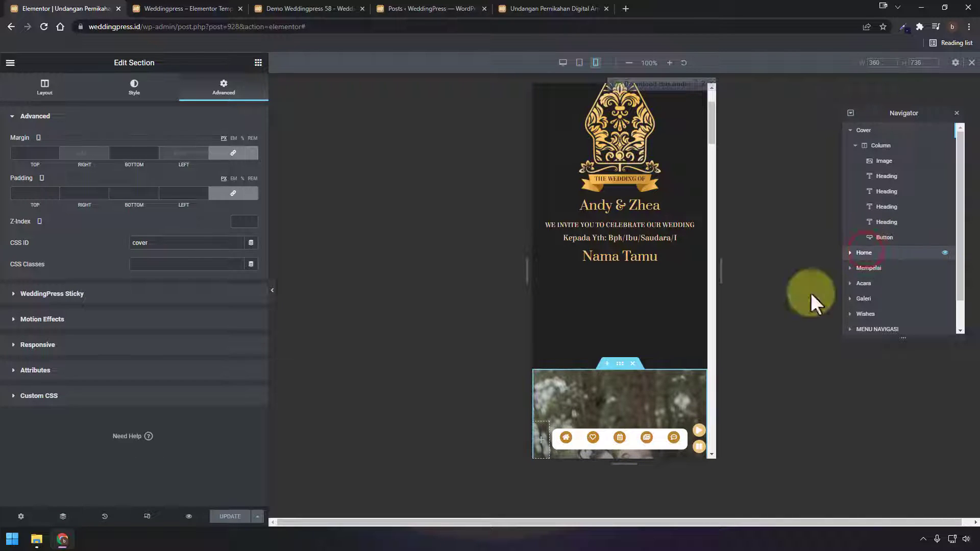
{"action": "scroll", "coordinate": [613, 263], "scroll_direction": "down", "scroll_amount": 3}
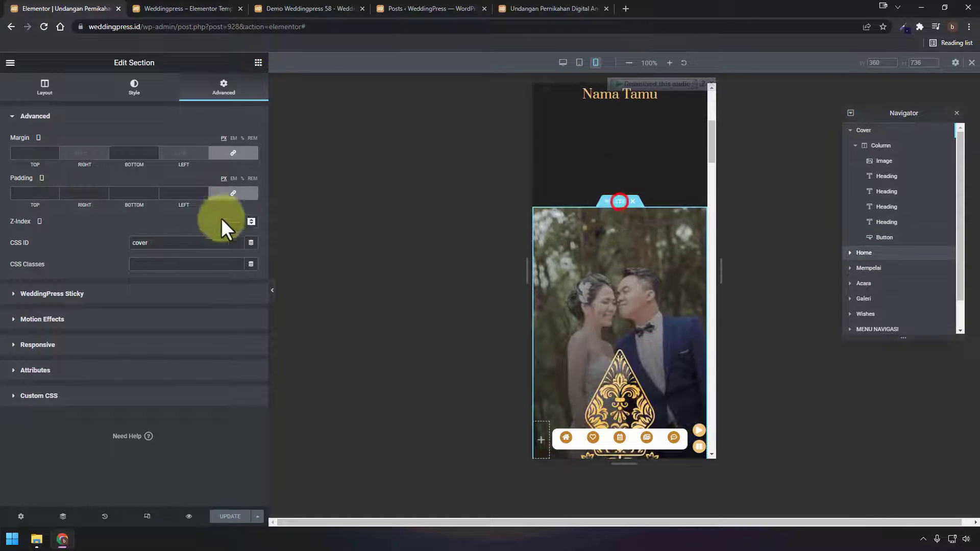
{"action": "left_click_drag", "start_coordinate": [148, 242], "coordinate": [113, 240]}
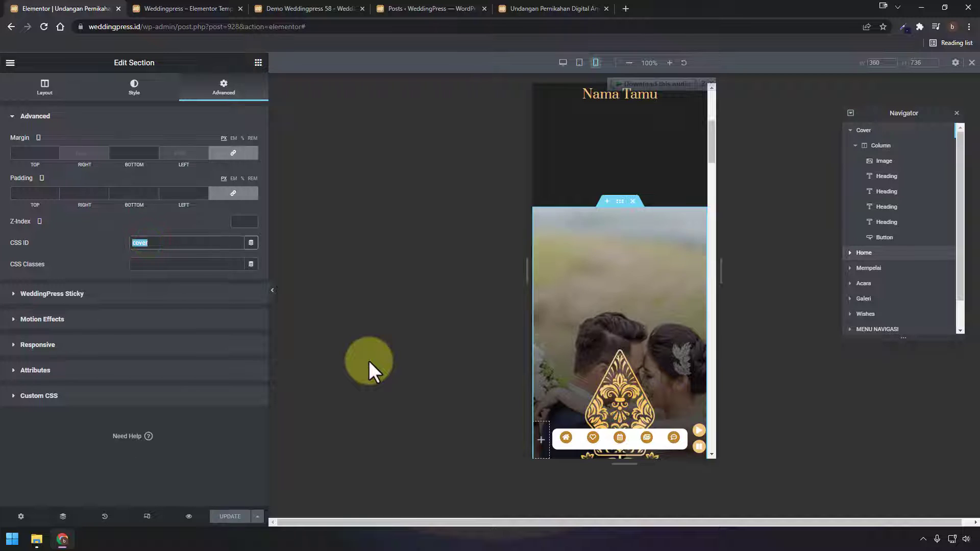
{"action": "left_click", "coordinate": [849, 130]}
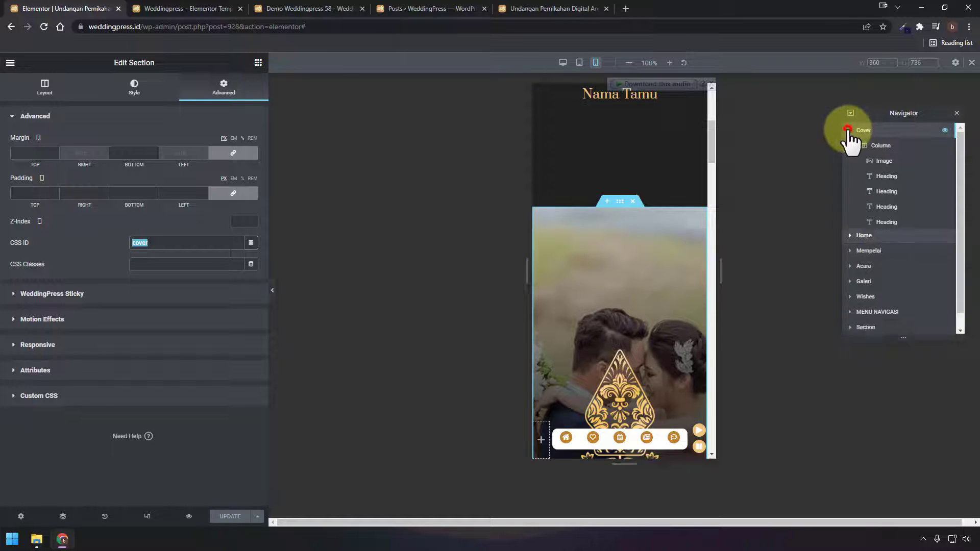
{"action": "left_click", "coordinate": [875, 252]}
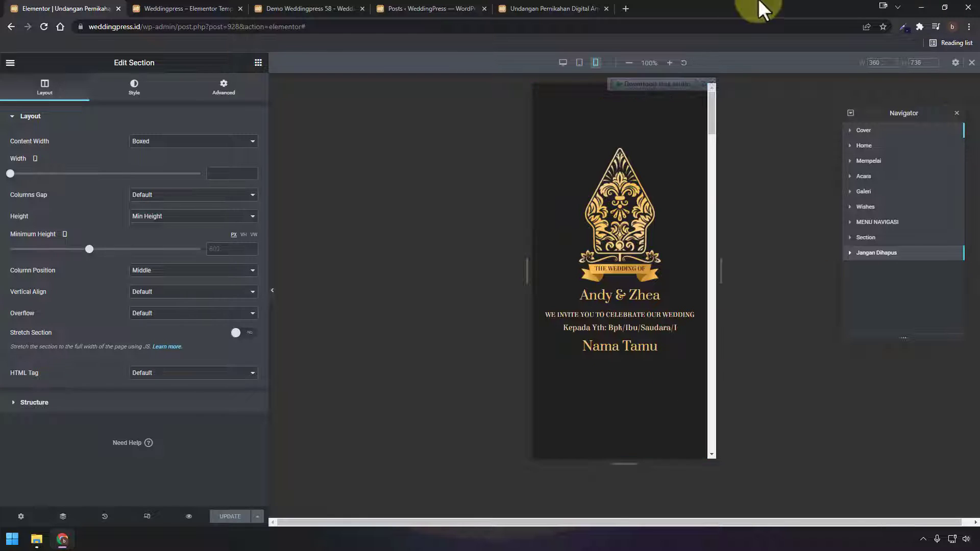
Sample the dark cover background colour on the live invitation page with the colour picker extension
{"action": "left_click", "coordinate": [587, 10]}
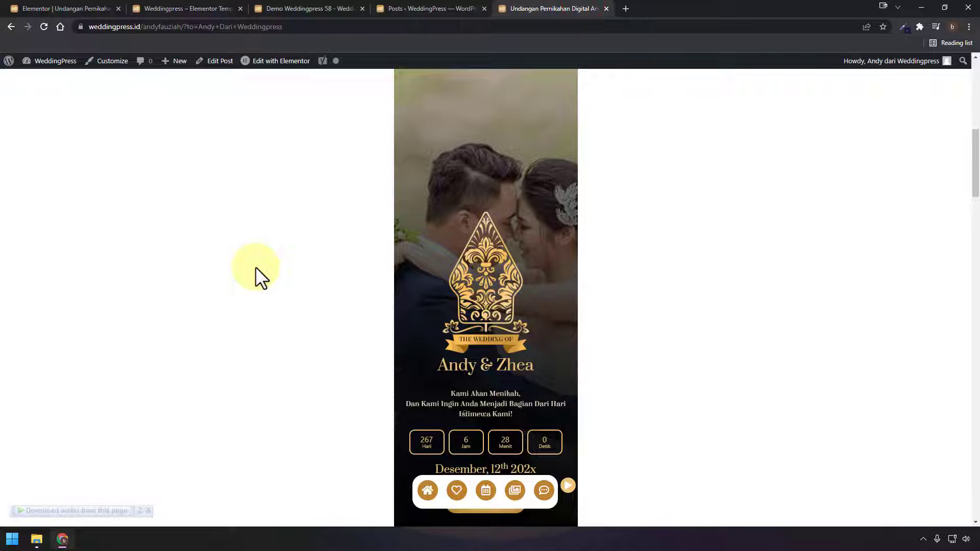
{"action": "scroll", "coordinate": [388, 309], "scroll_direction": "up", "scroll_amount": 5}
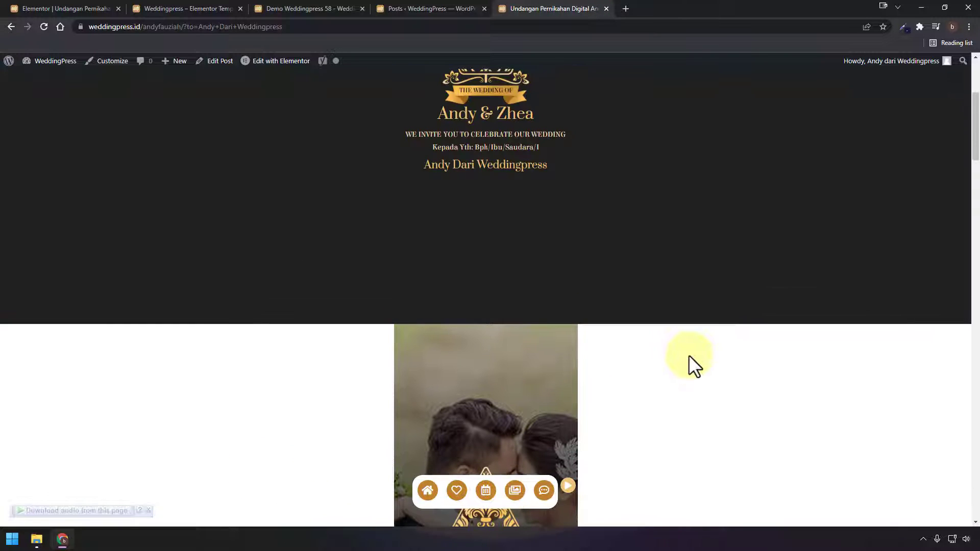
{"action": "scroll", "coordinate": [684, 352], "scroll_direction": "down", "scroll_amount": 3}
{"action": "scroll", "coordinate": [685, 354], "scroll_direction": "up", "scroll_amount": 3}
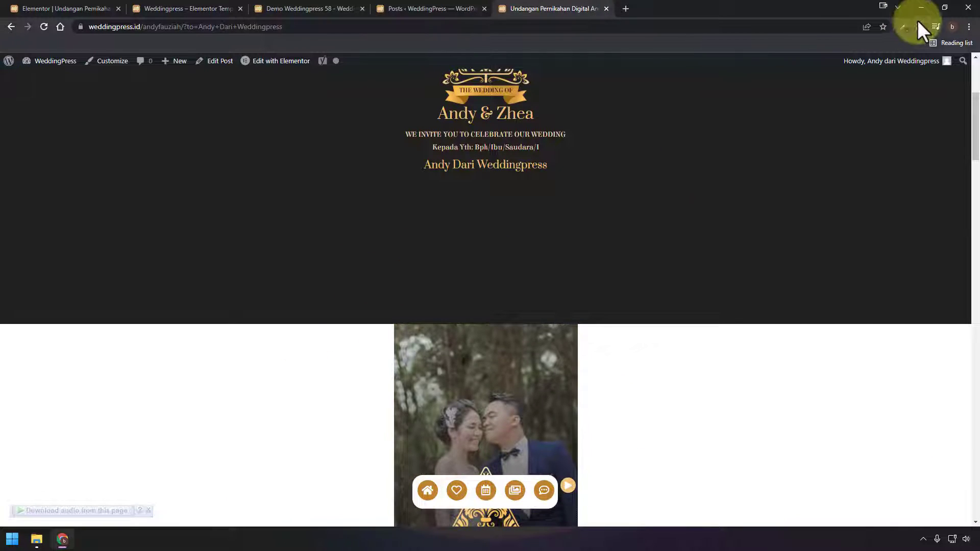
{"action": "left_click", "coordinate": [329, 289]}
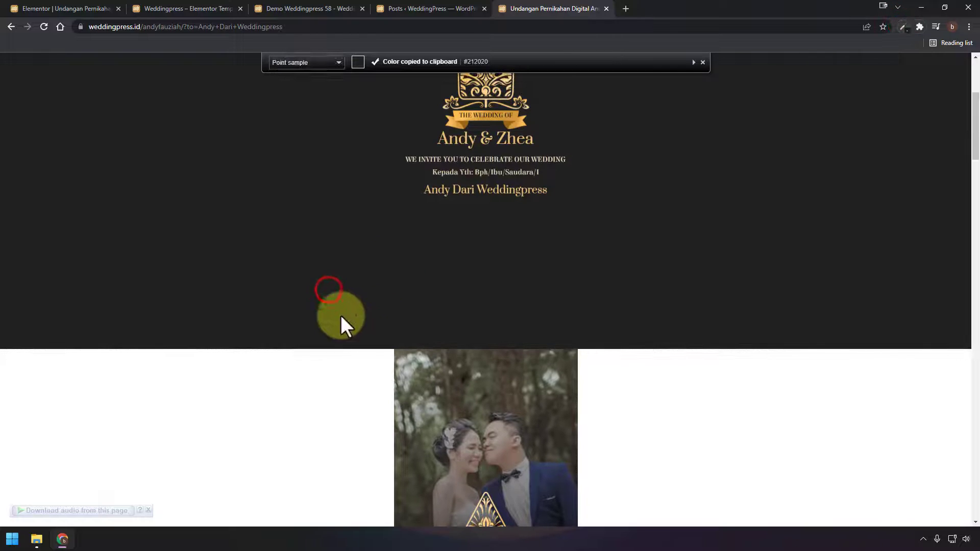
In the editor's desktop view, give the post's body style a classic background with colour #212020
{"action": "left_click", "coordinate": [58, 8]}
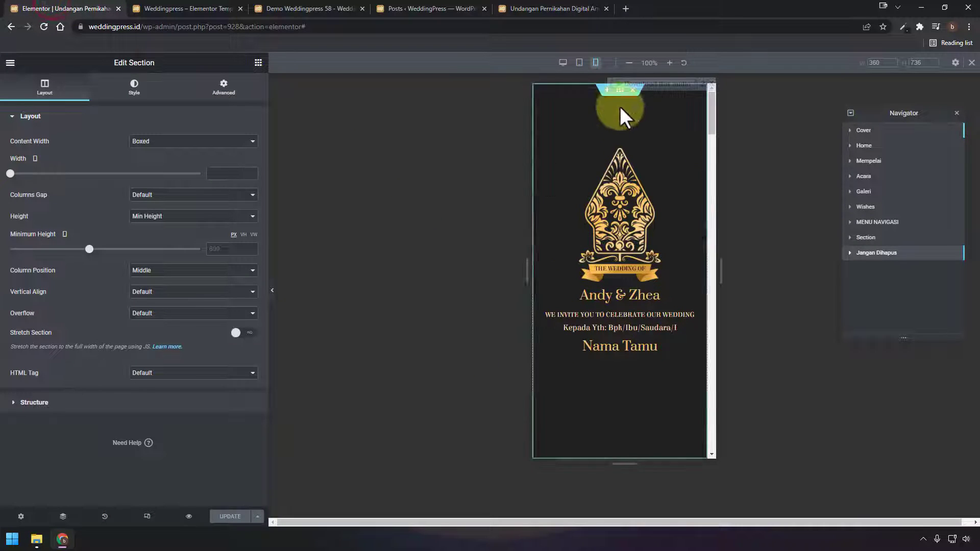
{"action": "left_click", "coordinate": [563, 63]}
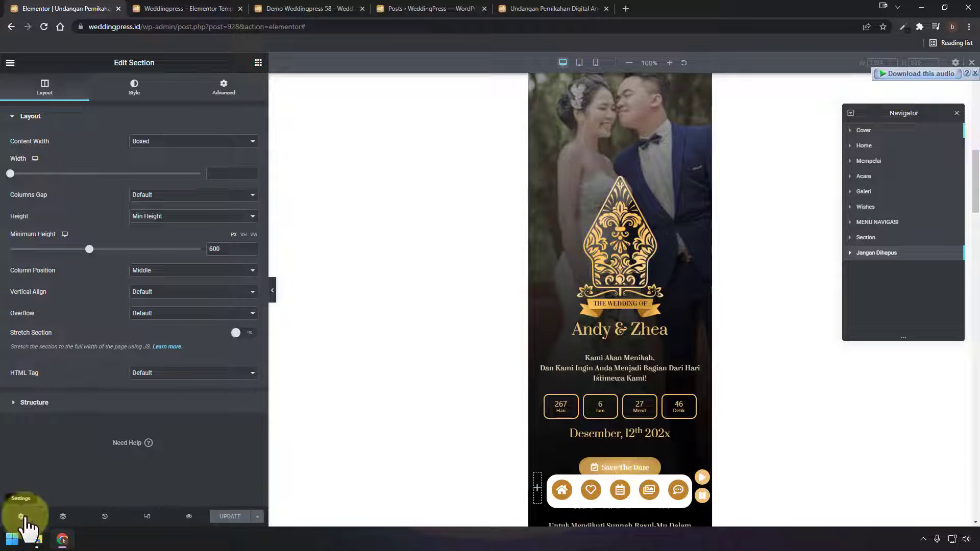
{"action": "left_click", "coordinate": [21, 516]}
{"action": "left_click", "coordinate": [168, 88]}
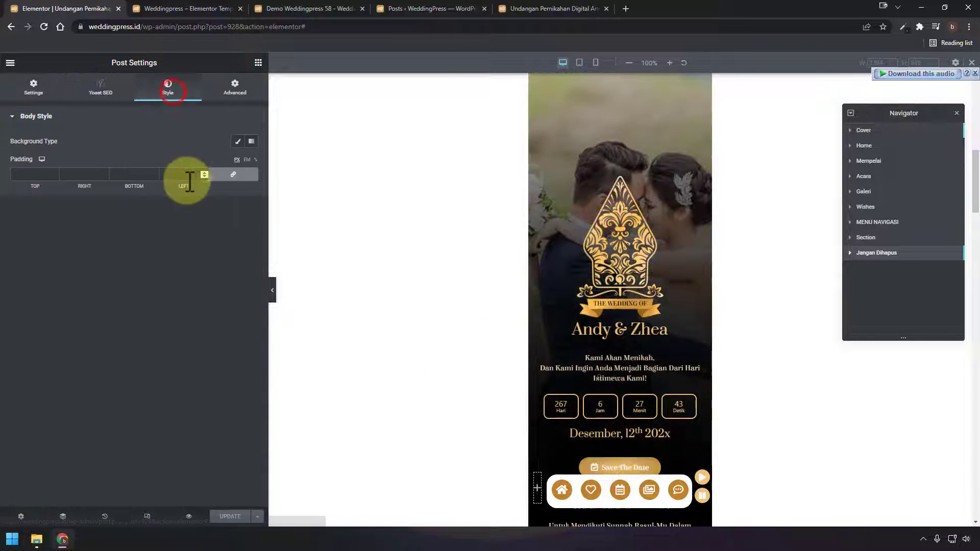
{"action": "left_click", "coordinate": [242, 142]}
{"action": "left_click", "coordinate": [252, 162]}
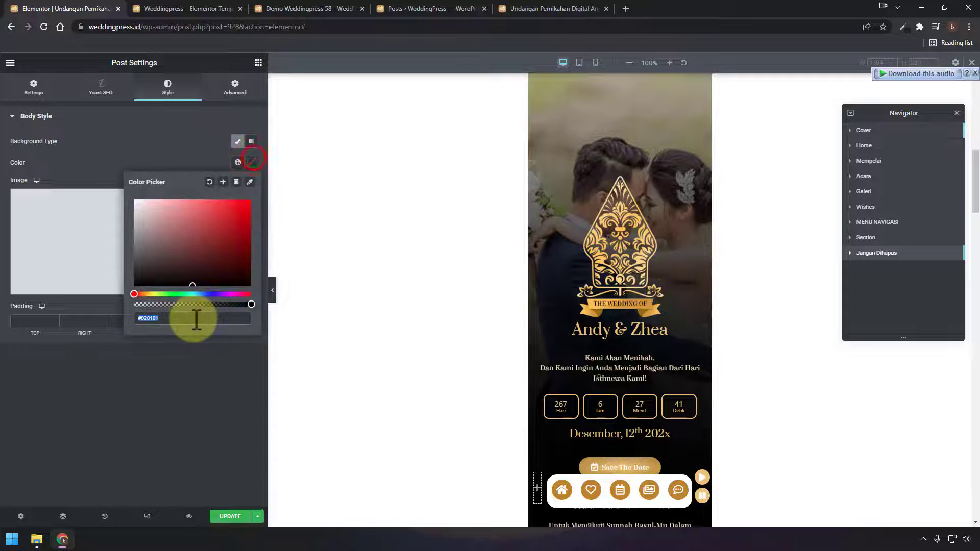
{"action": "type", "text": "#212020"}
{"action": "left_click", "coordinate": [200, 370]}
Update the invitation, review its sections against the new background, and exit Elementor to the WordPress dashboard
{"action": "left_click", "coordinate": [235, 516]}
{"action": "scroll", "coordinate": [376, 332], "scroll_direction": "up", "scroll_amount": 9}
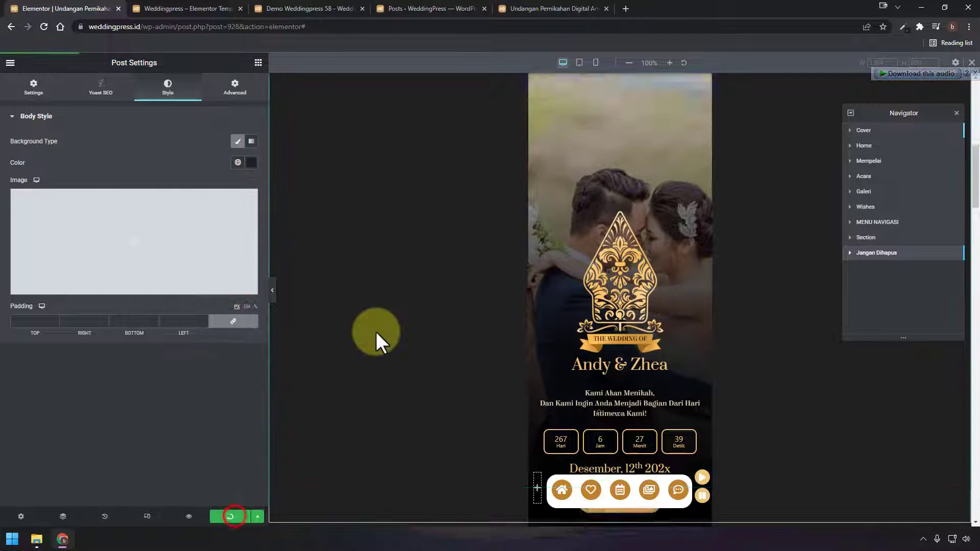
{"action": "scroll", "coordinate": [474, 312], "scroll_direction": "down", "scroll_amount": 13}
{"action": "scroll", "coordinate": [473, 311], "scroll_direction": "down", "scroll_amount": 15}
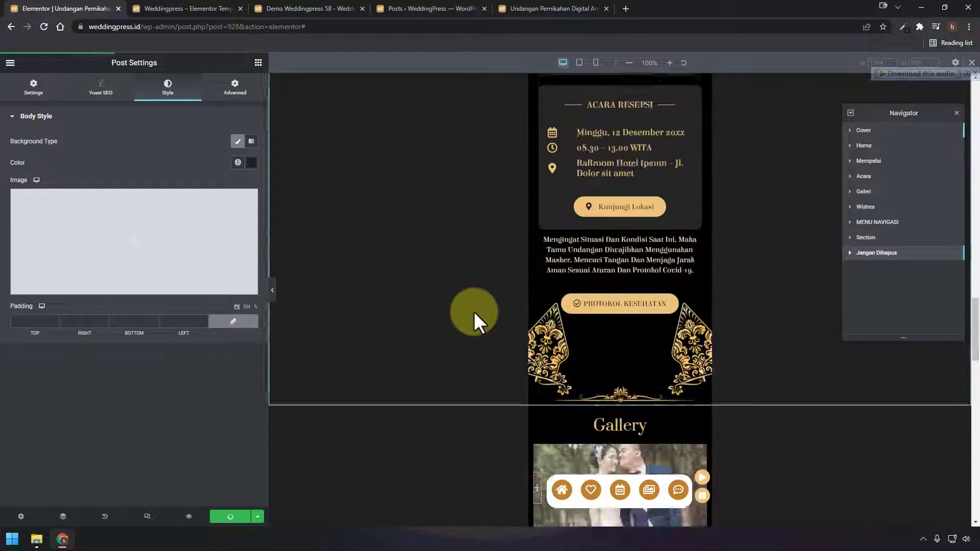
{"action": "left_click", "coordinate": [8, 63]}
{"action": "left_click", "coordinate": [93, 288]}
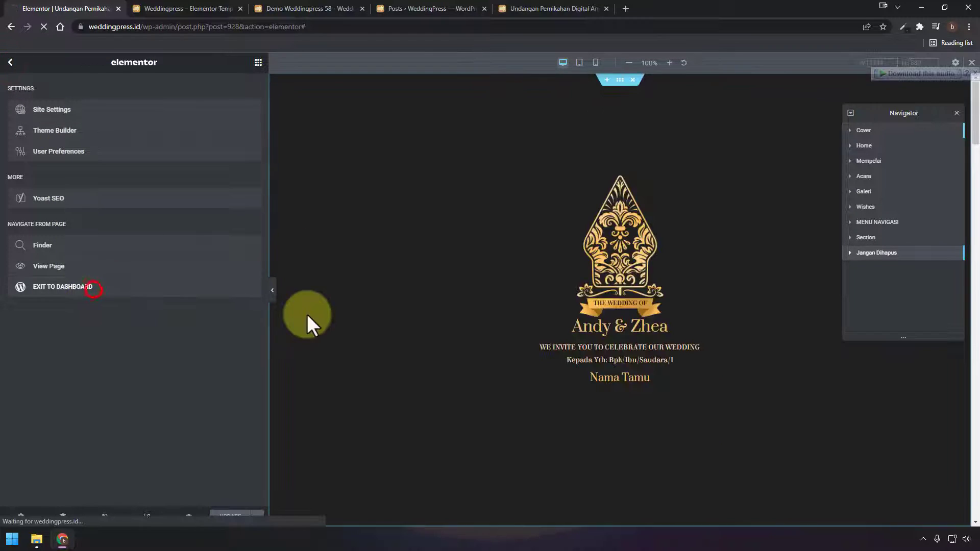
Examine the base link and the guest-name parameter in the live invitation's URL
{"action": "left_click", "coordinate": [553, 9]}
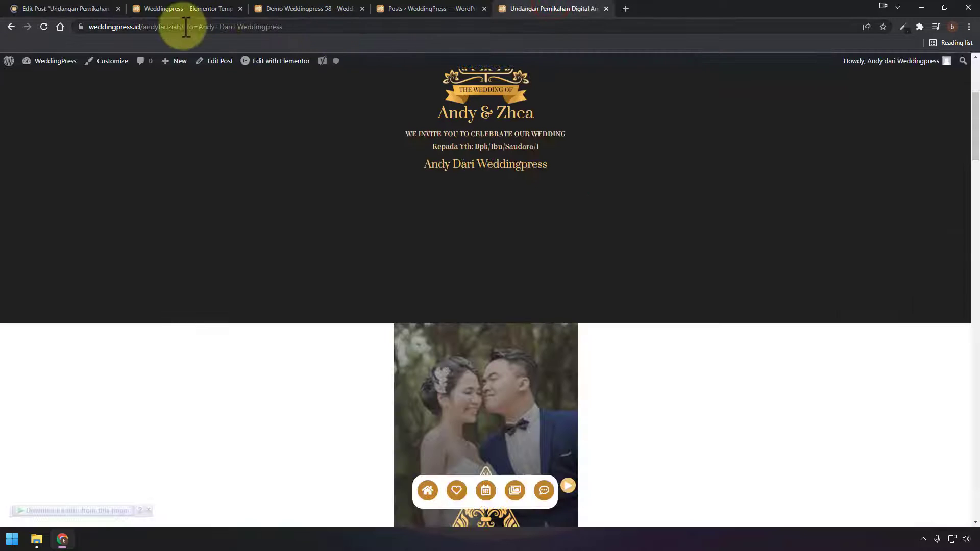
{"action": "left_click_drag", "start_coordinate": [182, 27], "coordinate": [45, 25]}
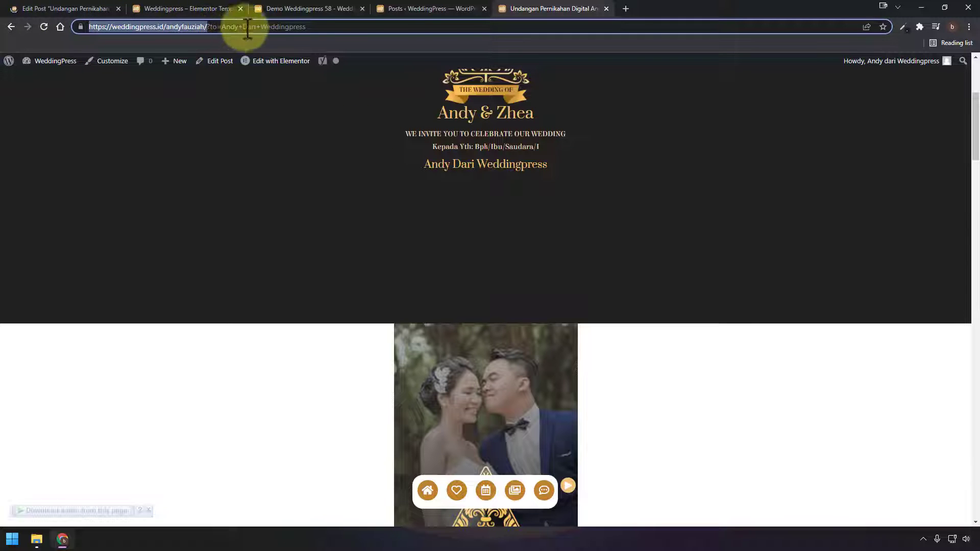
{"action": "left_click_drag", "start_coordinate": [324, 27], "coordinate": [210, 30]}
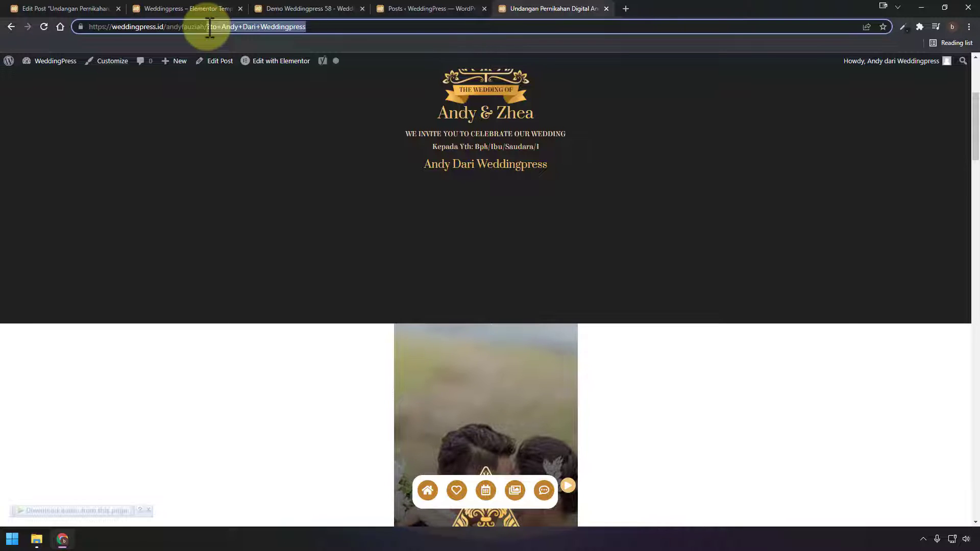
View the Weddingpress 58 demo page and the Weddingpress product homepage
{"action": "left_click", "coordinate": [314, 9]}
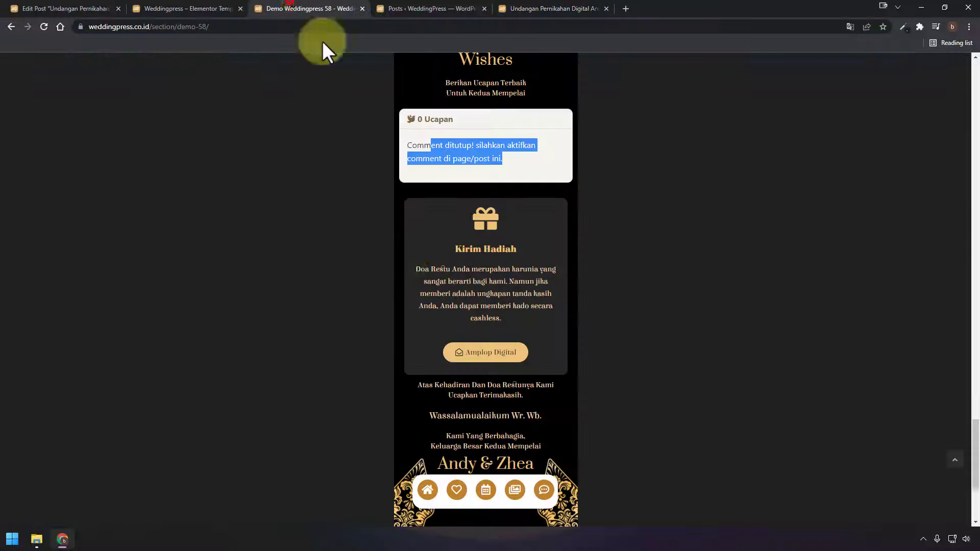
{"action": "scroll", "coordinate": [407, 255], "scroll_direction": "up", "scroll_amount": 15}
{"action": "left_click", "coordinate": [142, 6]}
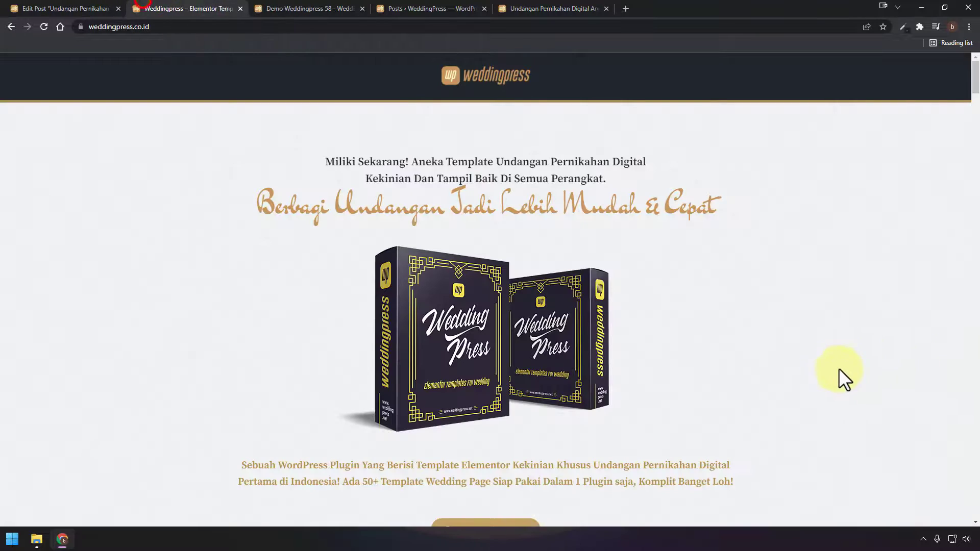